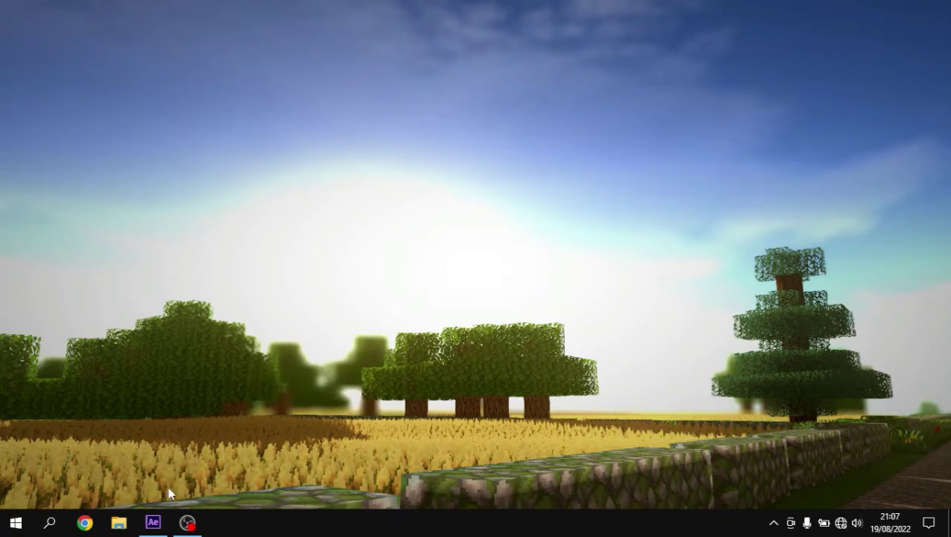
Restore the minimized After Effects window showing the Tungtor composition with the Takina clip
click(154, 523)
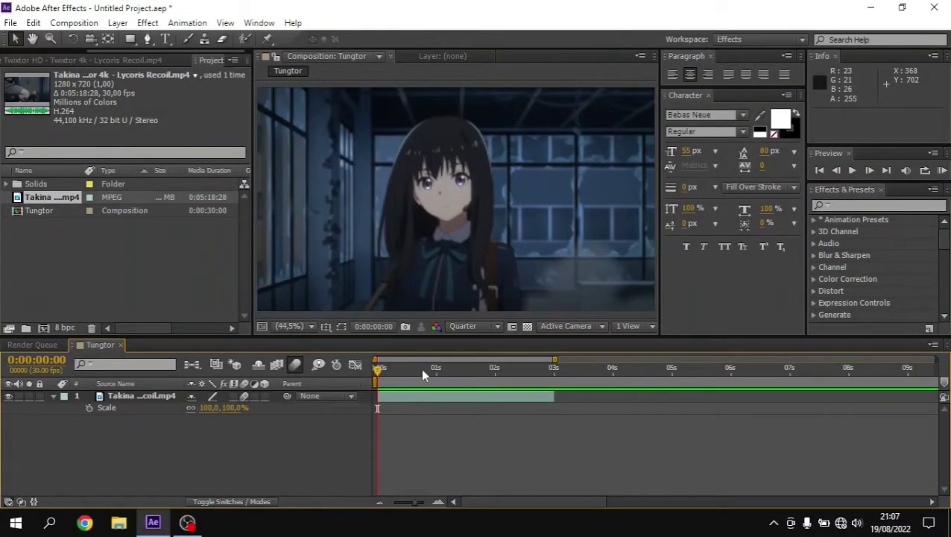
click(431, 370)
click(430, 396)
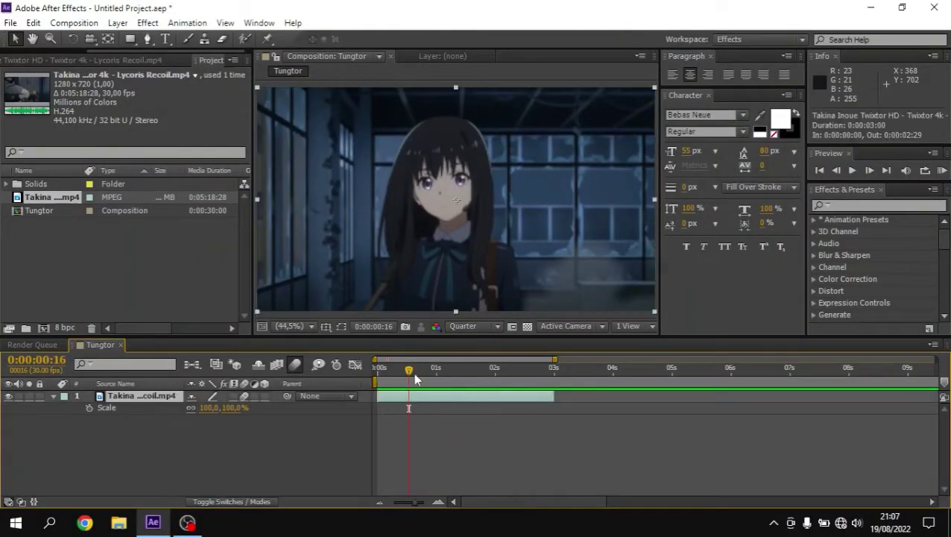
click(396, 383)
drag(394, 377, 392, 377)
right_click(399, 403)
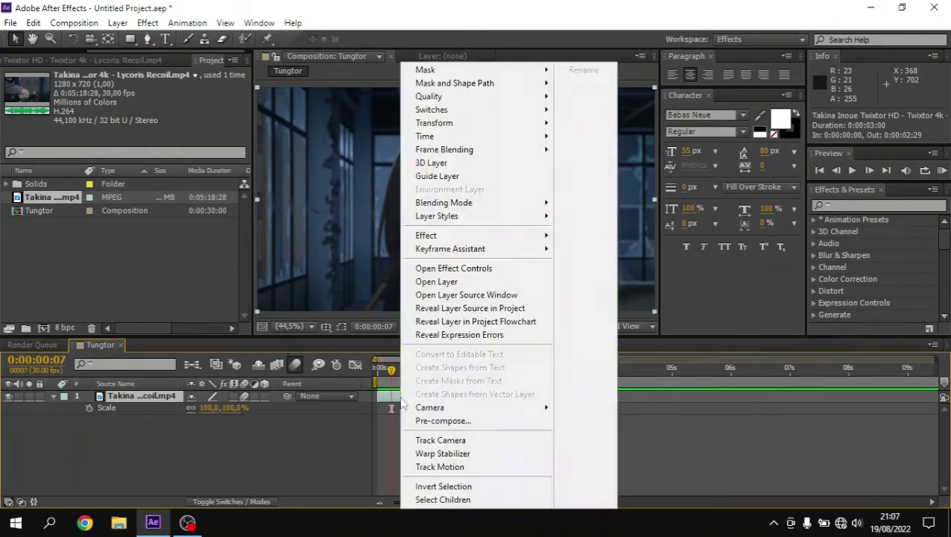
mouse_move(477, 137)
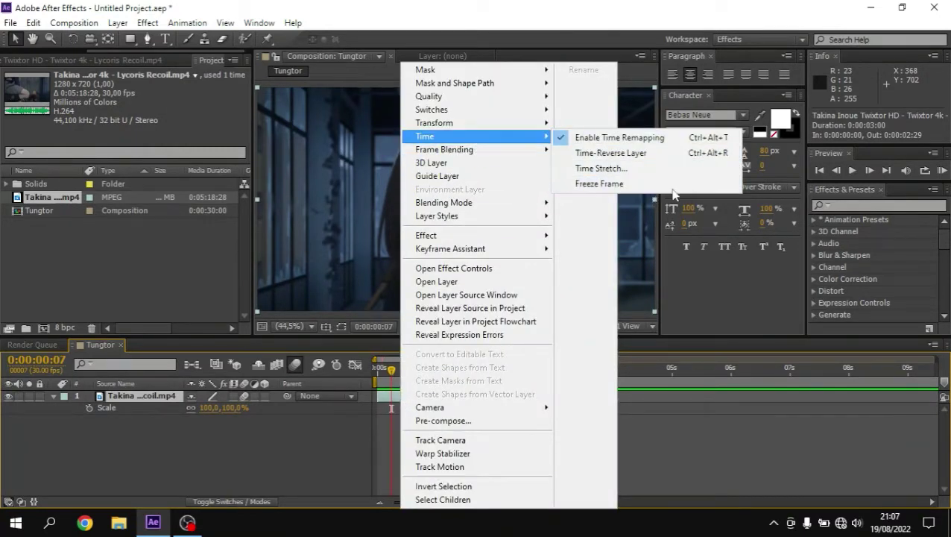
click(351, 470)
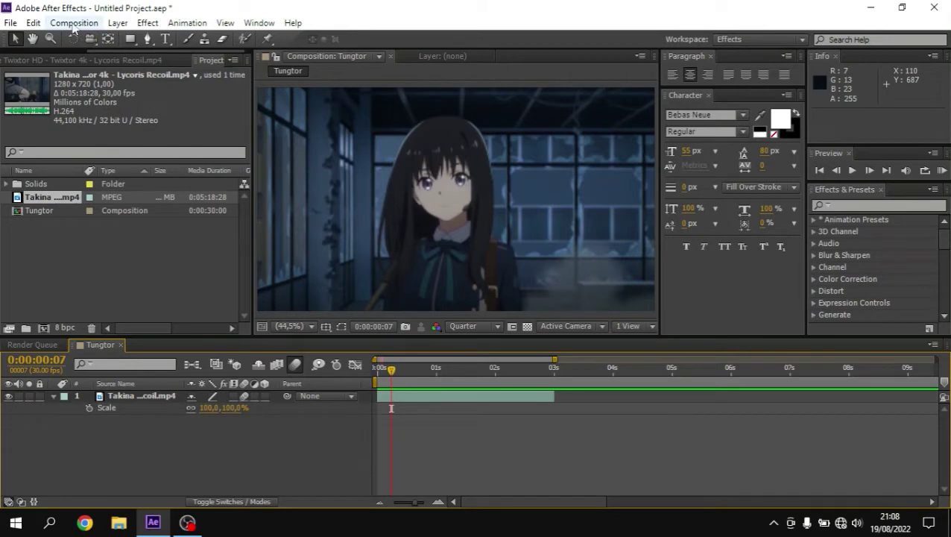
click(53, 395)
click(421, 370)
click(435, 395)
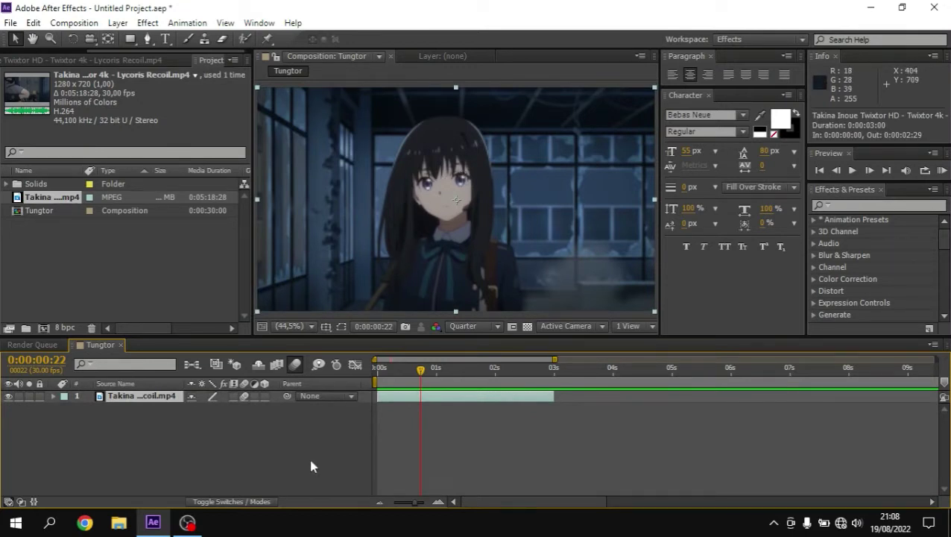
Add a null object to Tungtor and trim it to end at exactly 3 seconds
right_click(222, 452)
right_click(176, 441)
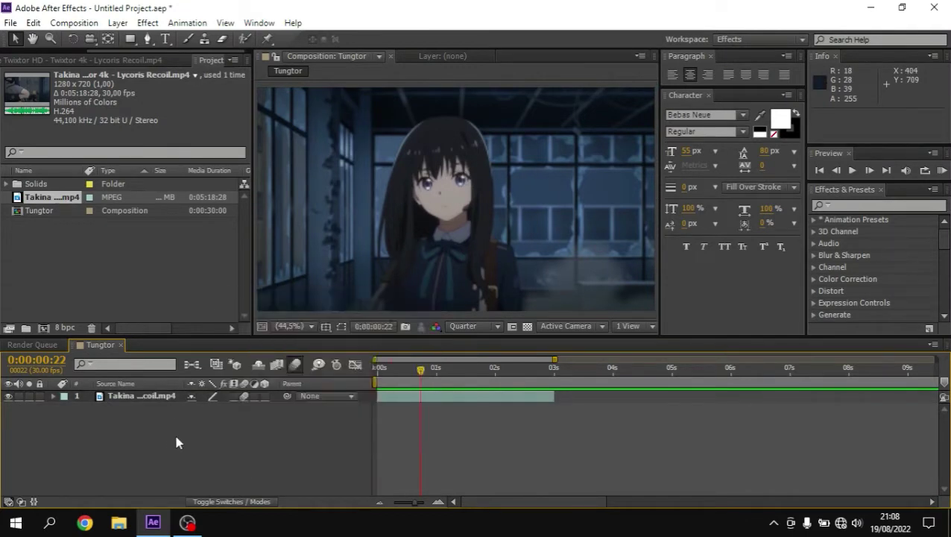
mouse_move(245, 291)
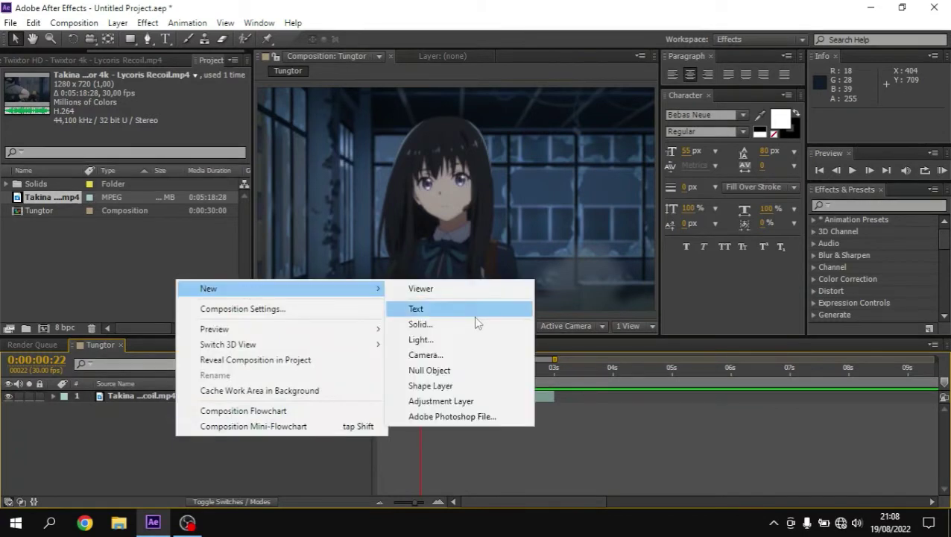
click(450, 369)
click(553, 370)
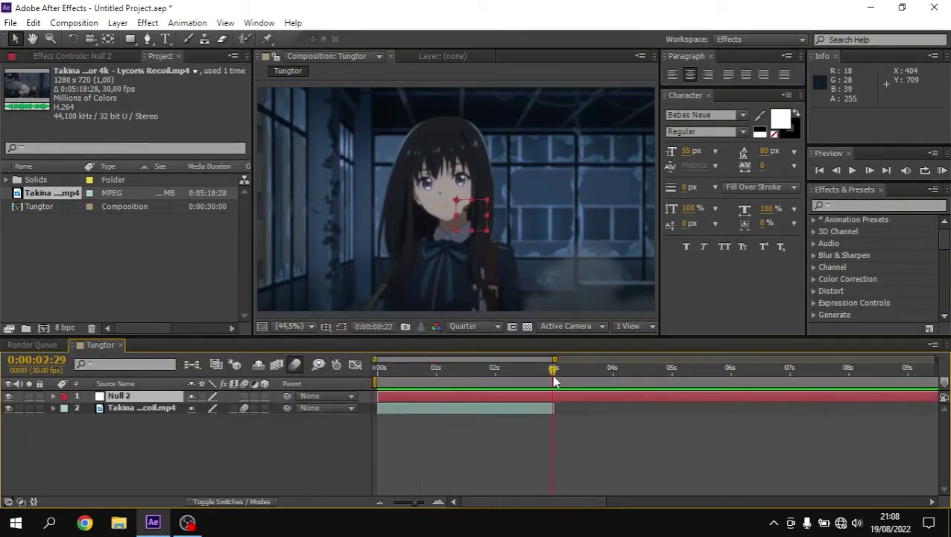
drag(427, 499, 456, 505)
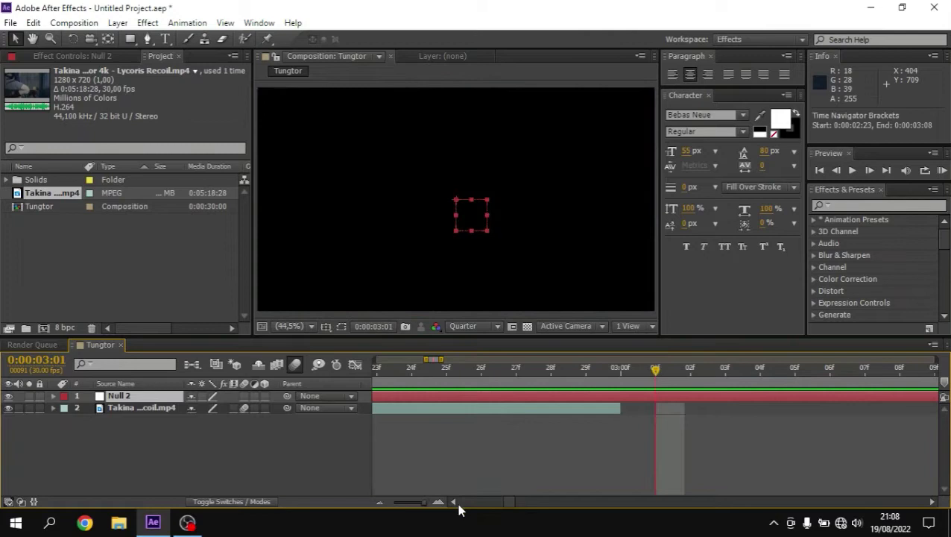
click(622, 368)
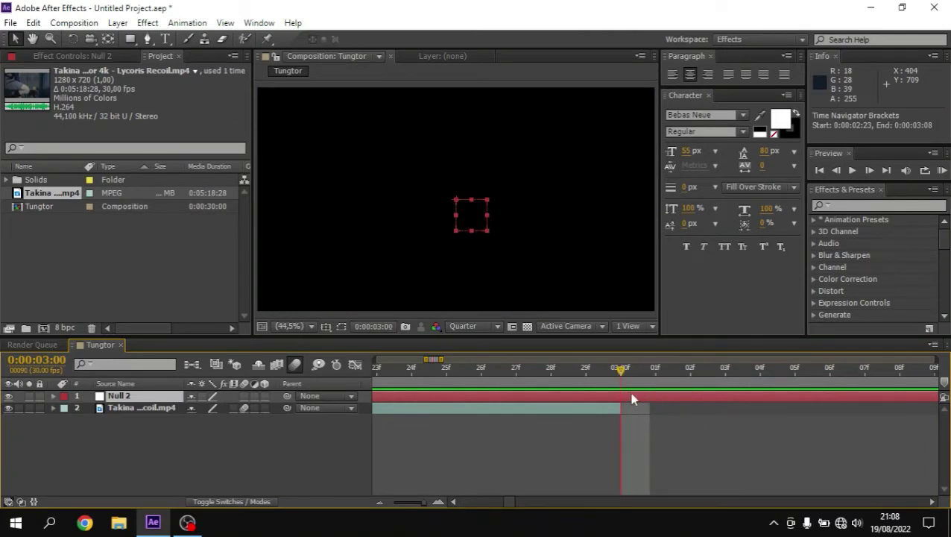
key(ctrl+shift+d)
key(ctrl+x)
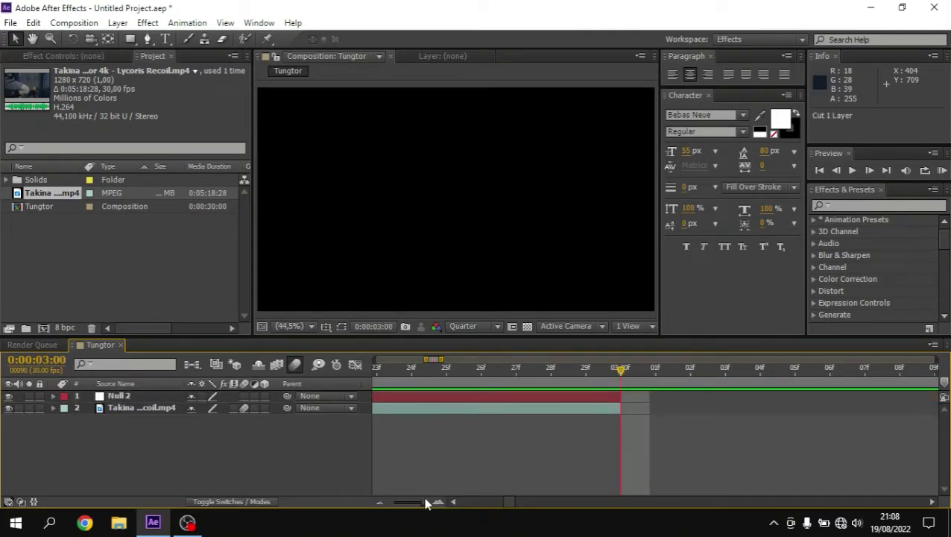
mouse_move(424, 502)
mouse_down()
mouse_move(399, 503)
mouse_move(413, 505)
mouse_up()
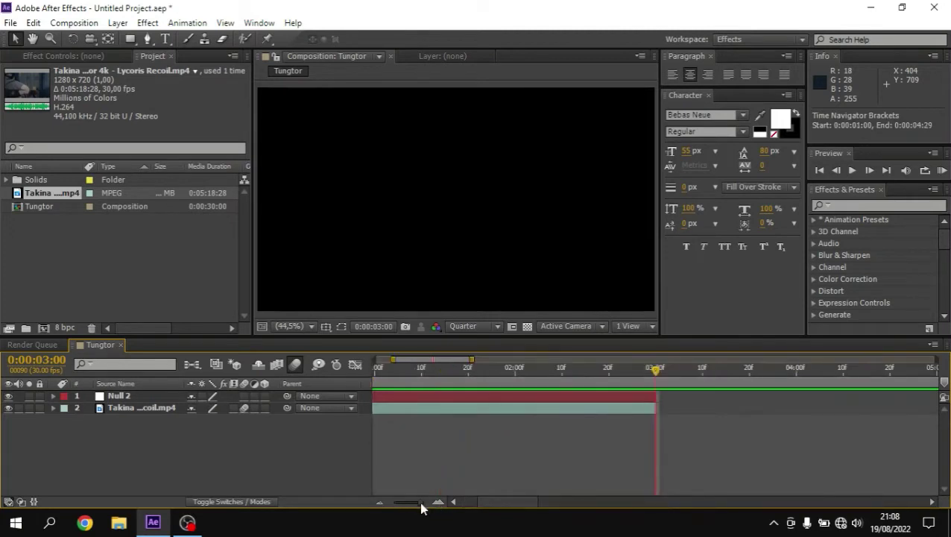
click(439, 379)
drag(439, 382, 436, 382)
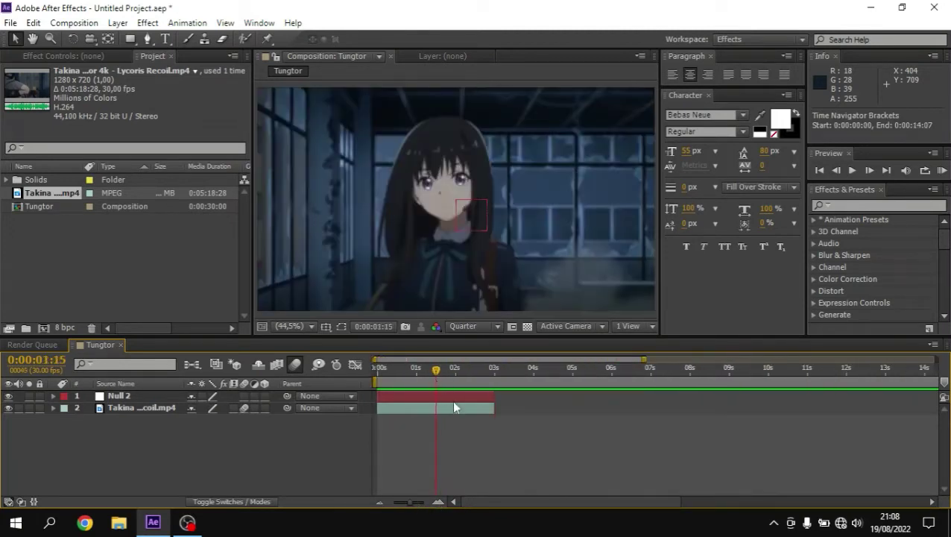
Duplicate the null and parent the anime clip to the second null
click(453, 400)
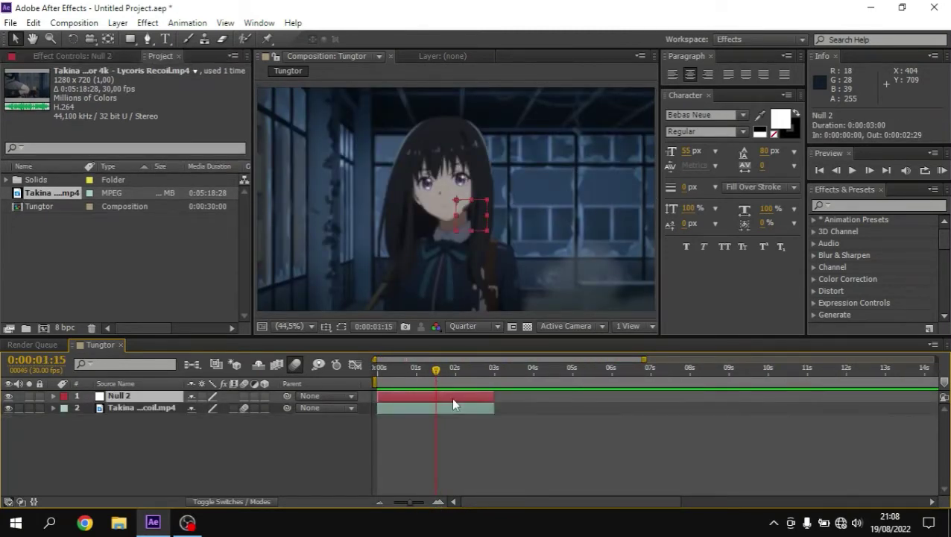
key(ctrl+d)
click(443, 420)
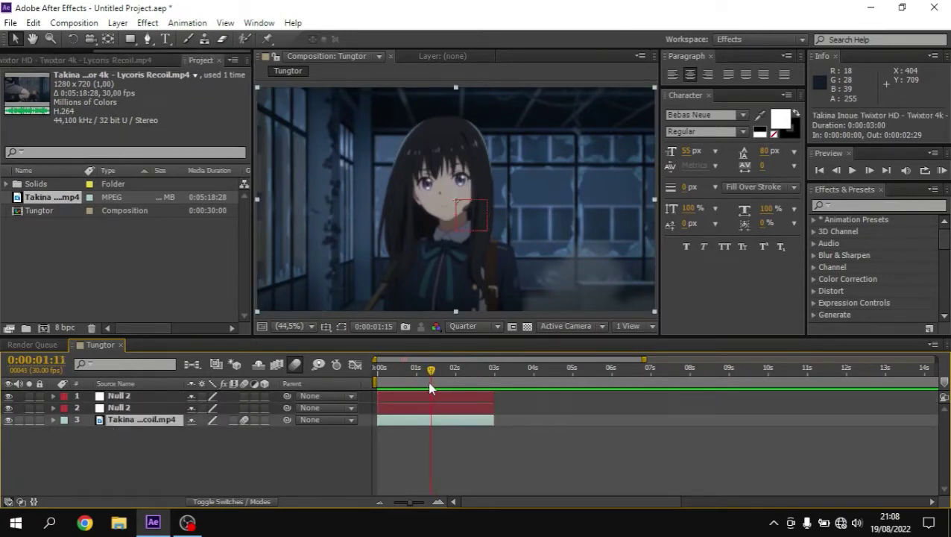
key(Home)
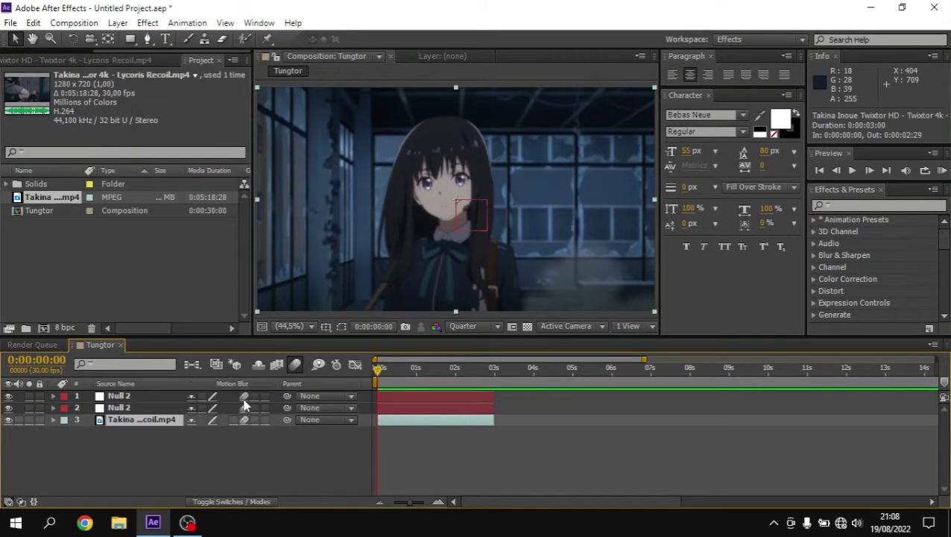
click(270, 454)
mouse_move(287, 420)
mouse_down()
mouse_move(233, 423)
mouse_move(255, 411)
mouse_move(150, 428)
mouse_move(173, 398)
mouse_up()
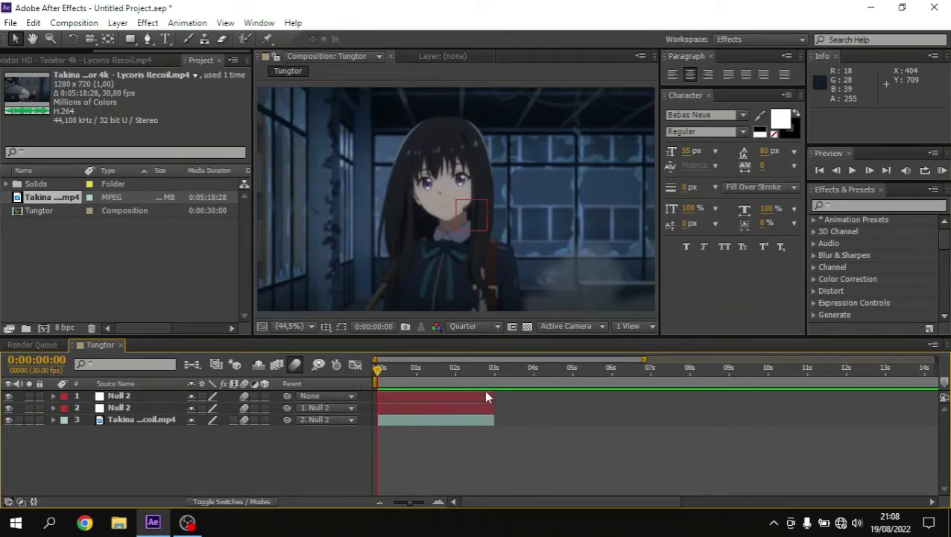
Duplicate the clip and both nulls, starting the copies at 3 seconds
click(452, 420)
key(ctrl+d)
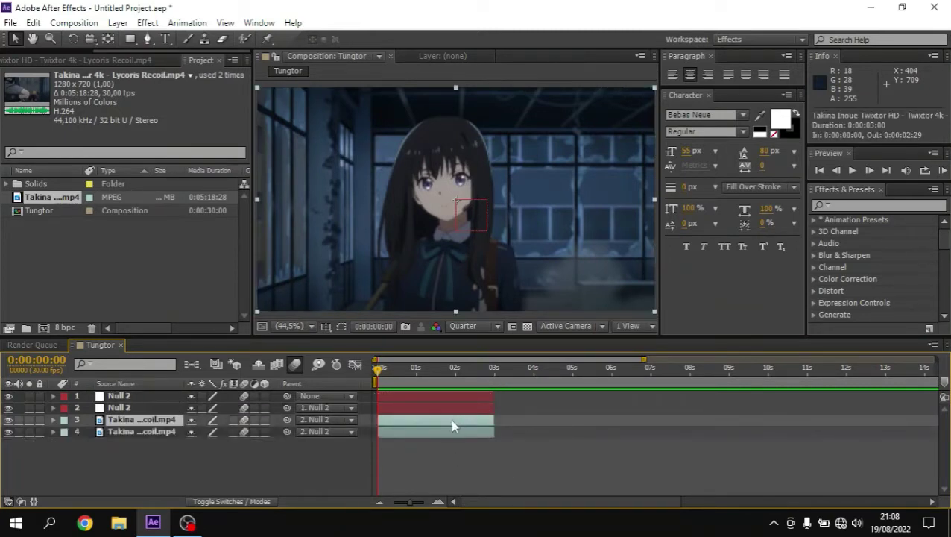
drag(453, 426, 564, 434)
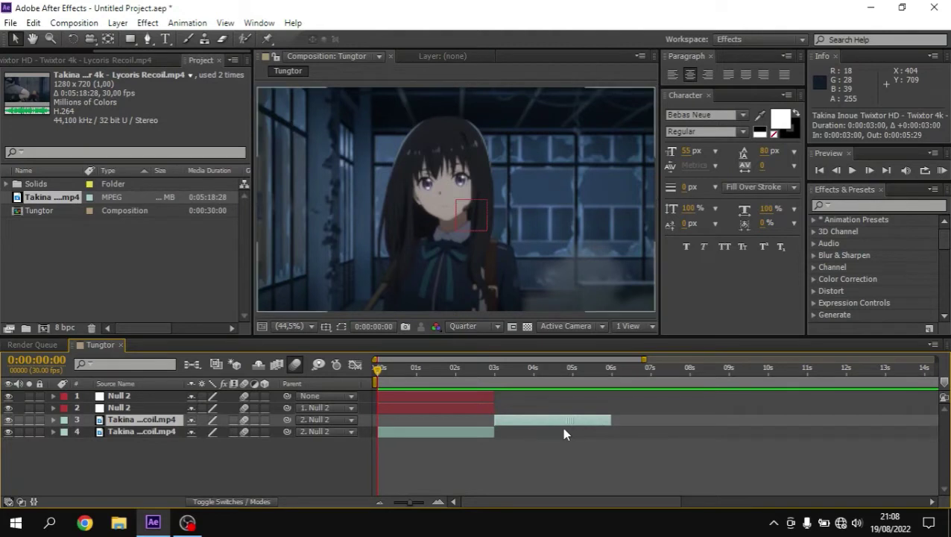
click(472, 406)
shift+click(469, 397)
key(ctrl+d)
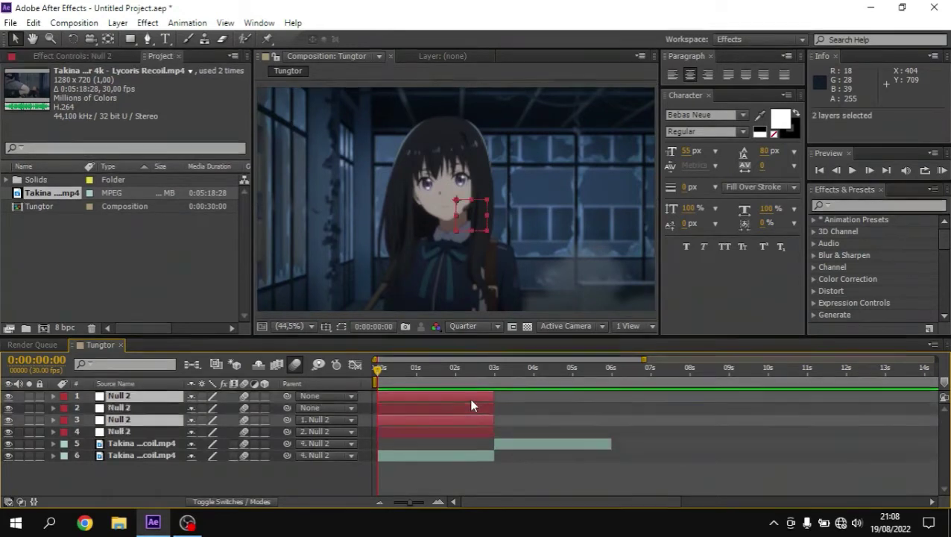
drag(471, 402, 587, 410)
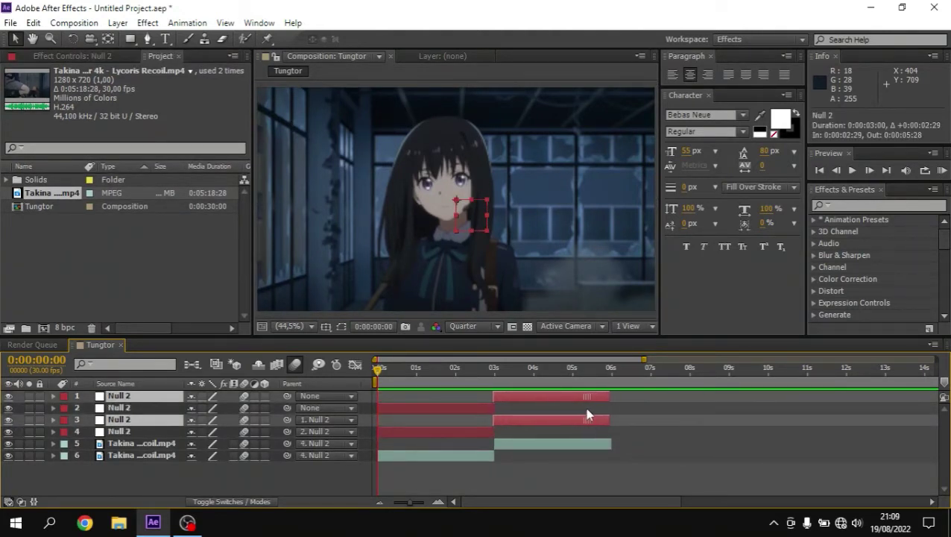
Move the copied nulls below the later clip and align them to start exactly at 3 seconds
click(146, 432)
ctrl+click(147, 409)
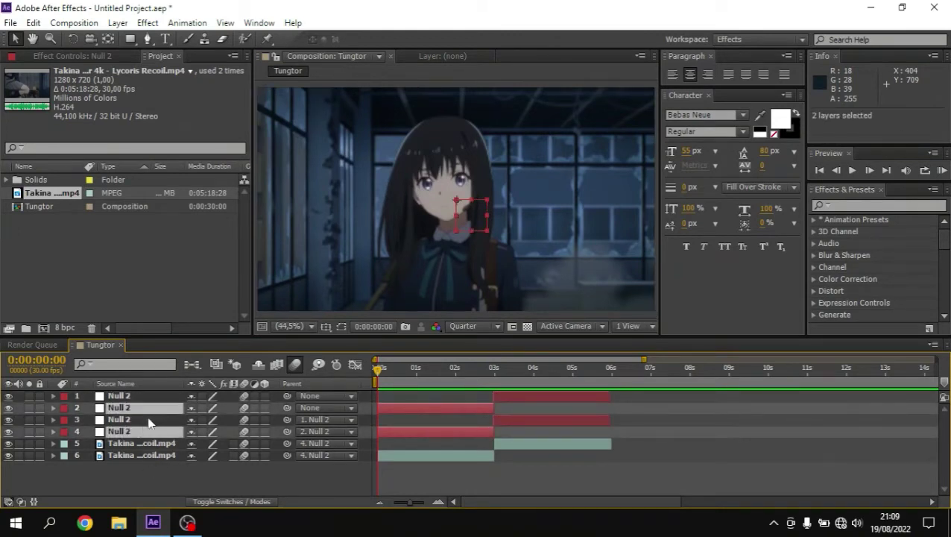
drag(149, 431, 159, 452)
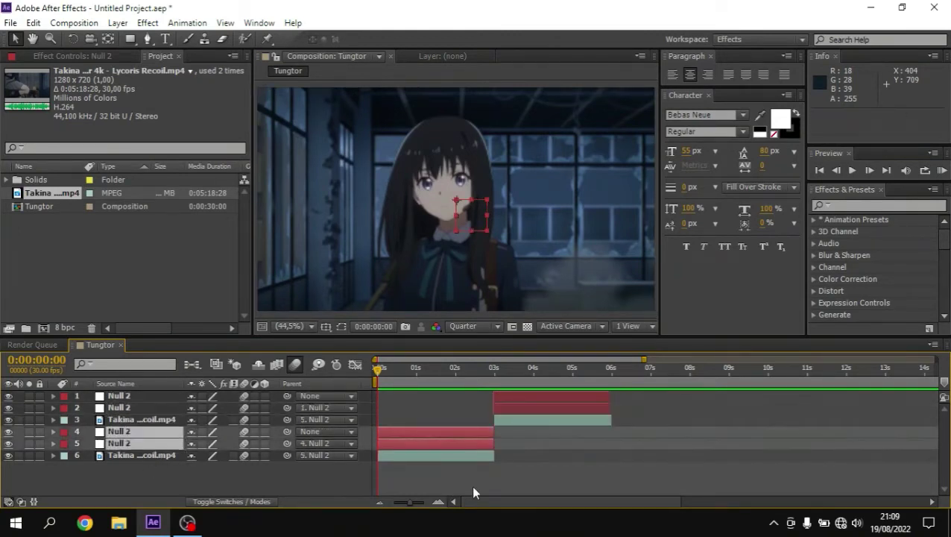
click(471, 485)
drag(422, 504, 424, 505)
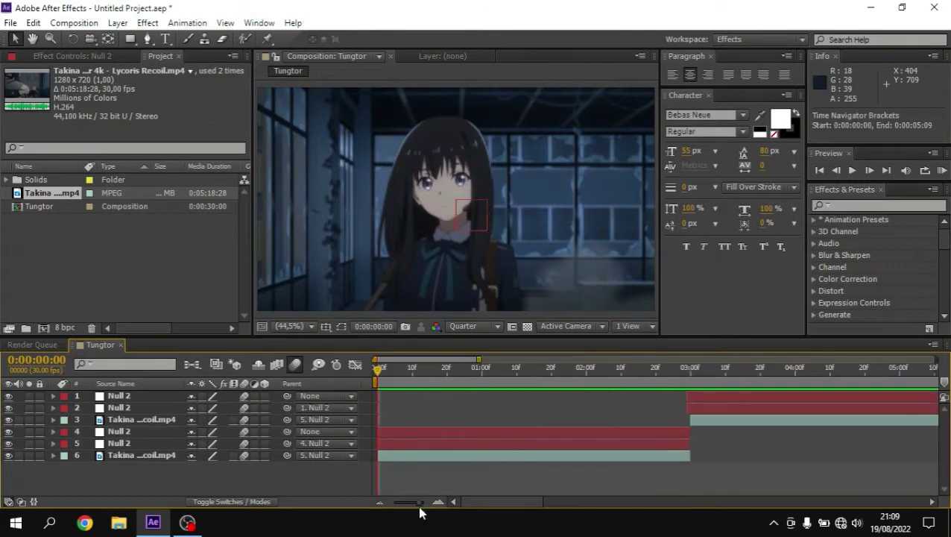
click(692, 410)
ctrl+click(692, 398)
drag(694, 401, 698, 407)
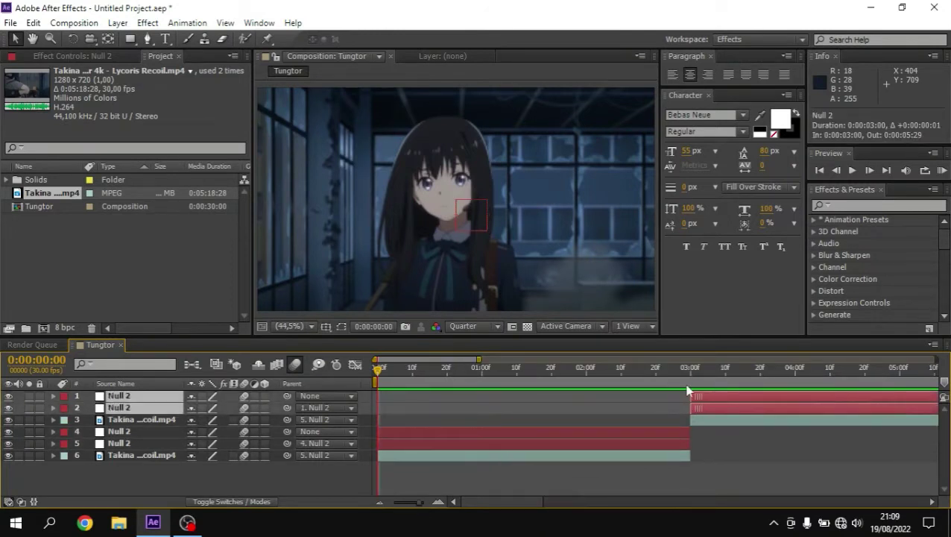
click(689, 368)
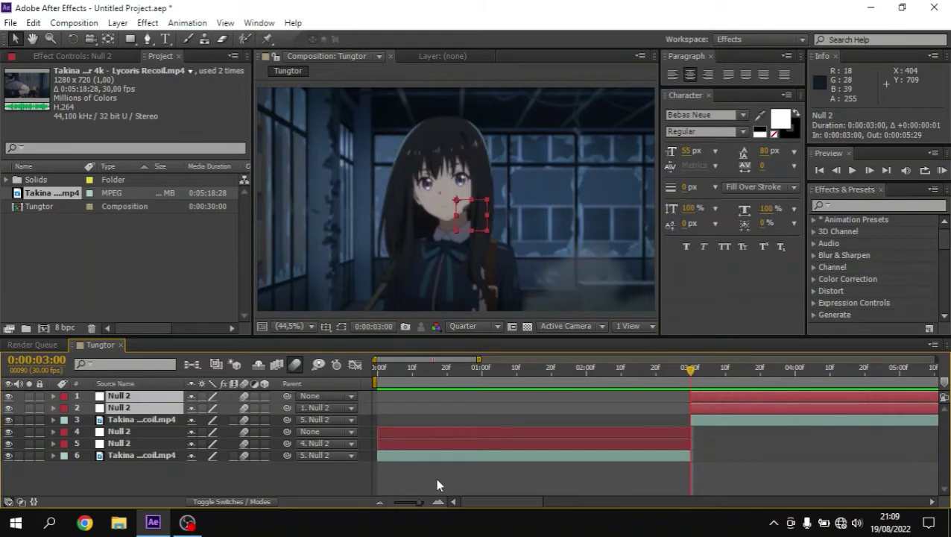
click(438, 484)
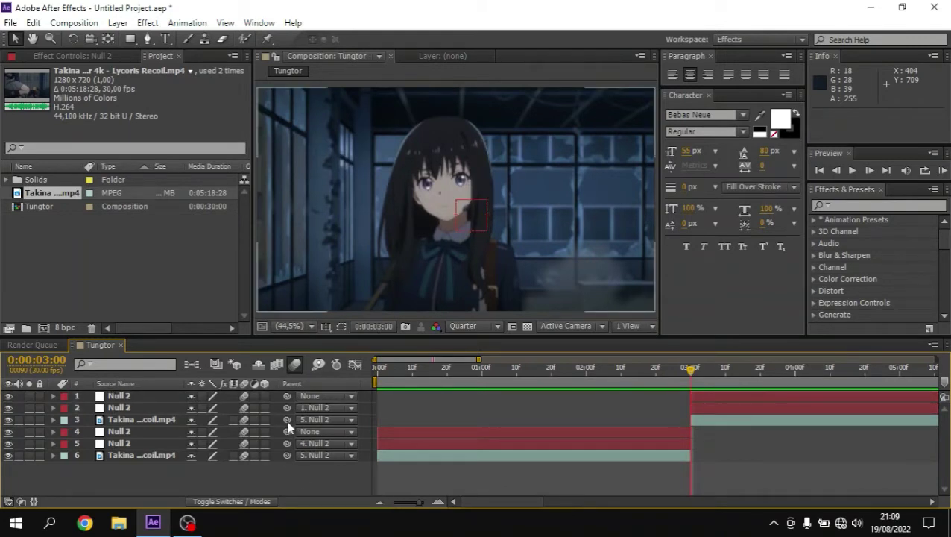
Parent the later clip to its null, that null to the top null, and return to 0 s
mouse_move(287, 420)
mouse_down()
mouse_move(119, 407)
mouse_move(225, 411)
mouse_move(170, 400)
mouse_up()
mouse_move(287, 455)
mouse_down()
mouse_move(149, 456)
mouse_move(163, 440)
mouse_up()
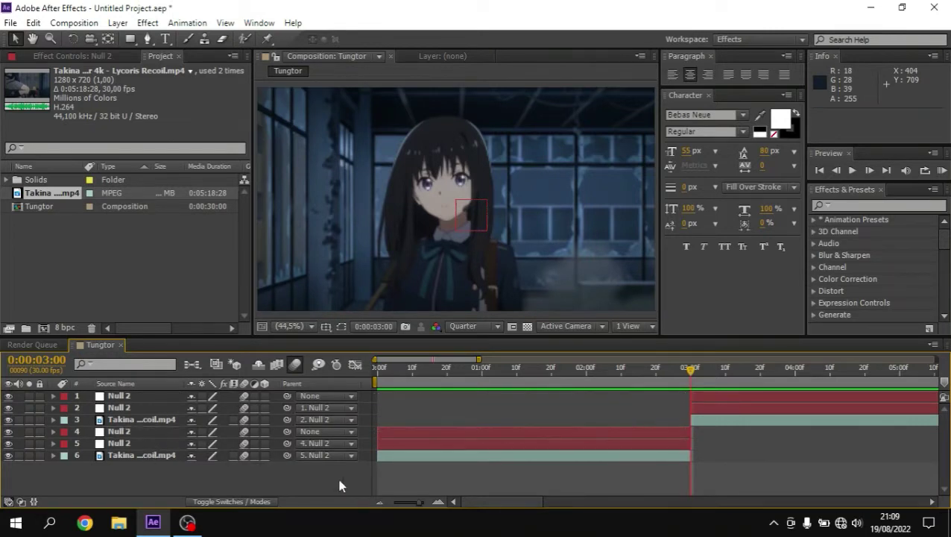
drag(421, 502, 401, 504)
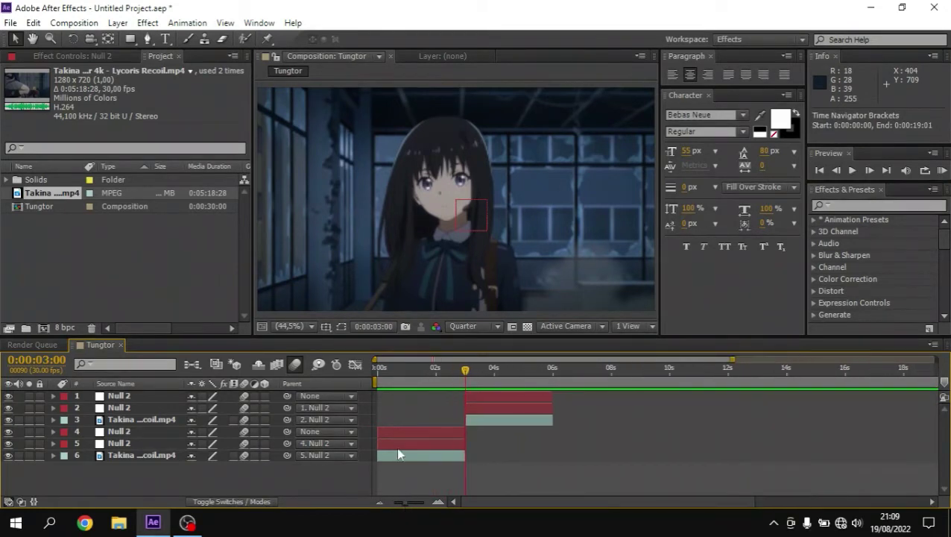
drag(405, 372, 378, 373)
Add Scale keyframes to layer 5's null at 0 s and 2:13
click(425, 448)
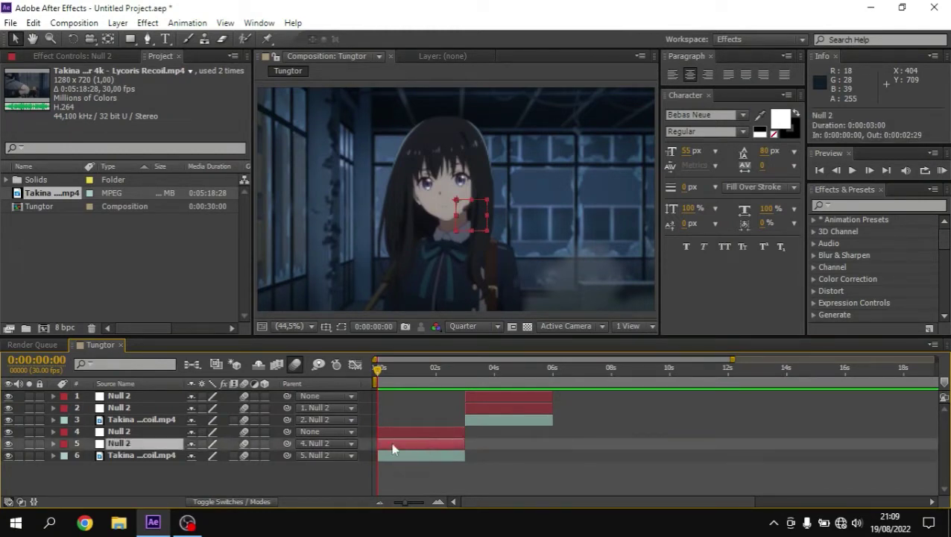
key(s)
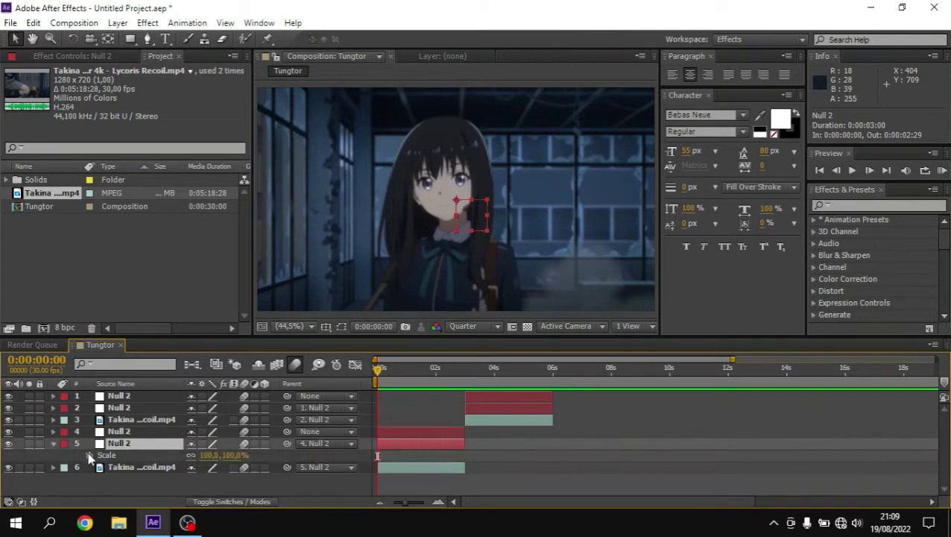
click(90, 455)
click(441, 369)
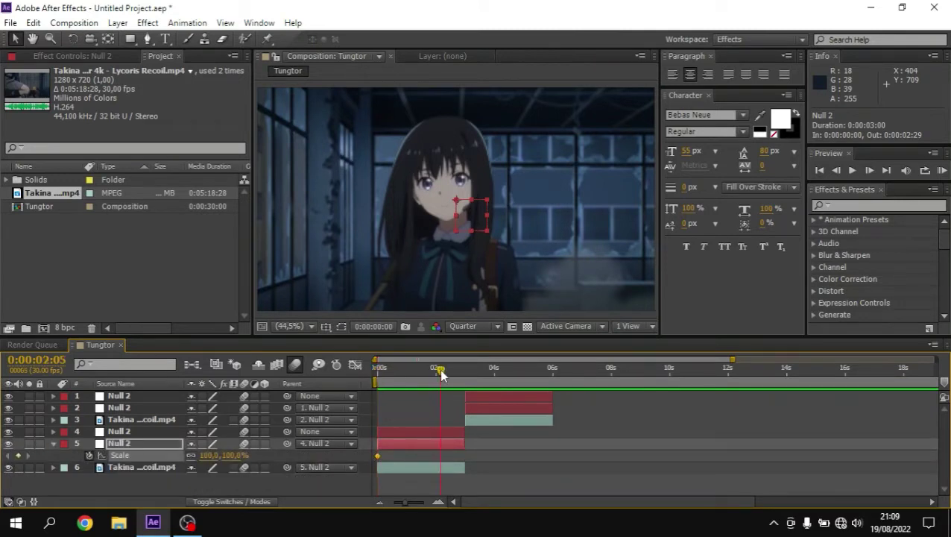
click(126, 446)
key(s)
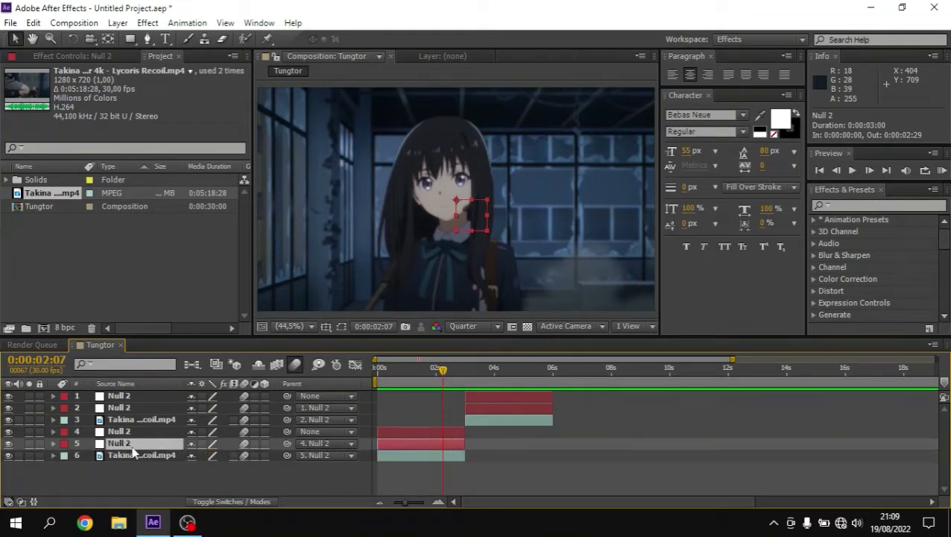
key(s)
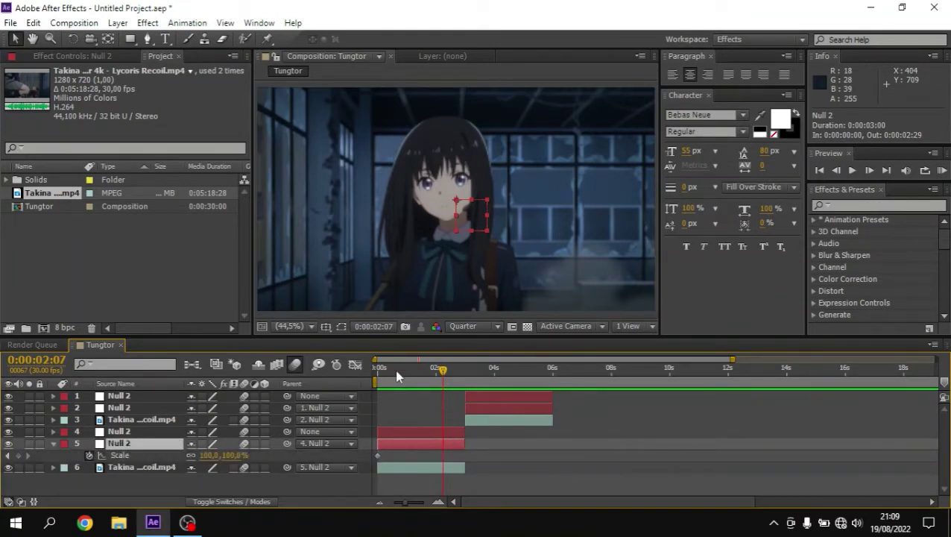
drag(395, 371, 345, 376)
click(377, 455)
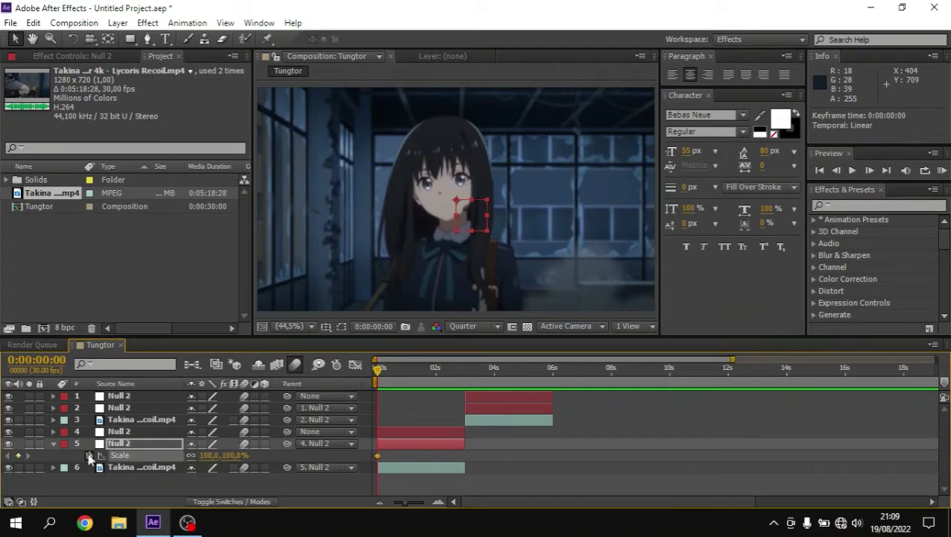
click(448, 372)
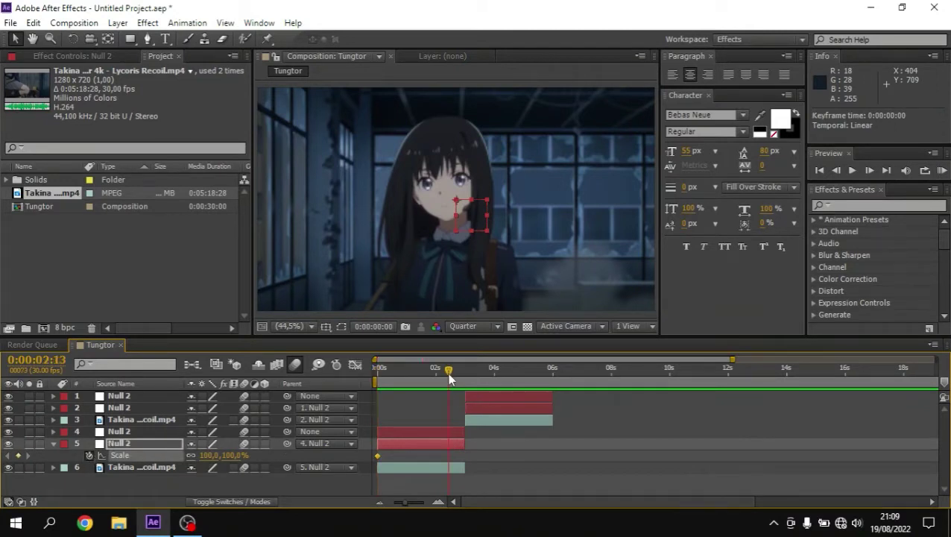
click(18, 456)
Set the first Scale keyframe to 500% and Easy Ease both keyframes
drag(390, 373, 343, 384)
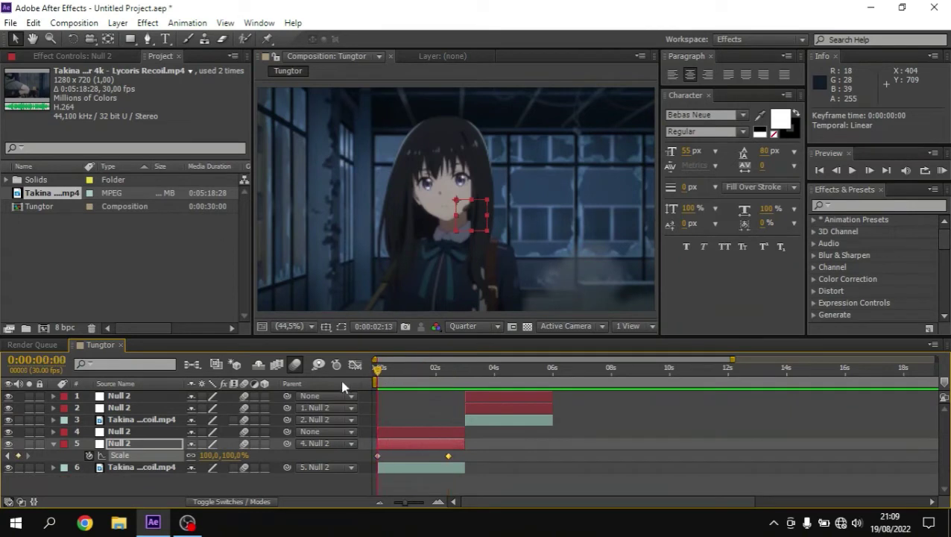
click(377, 456)
click(232, 455)
text(500)
key(Return)
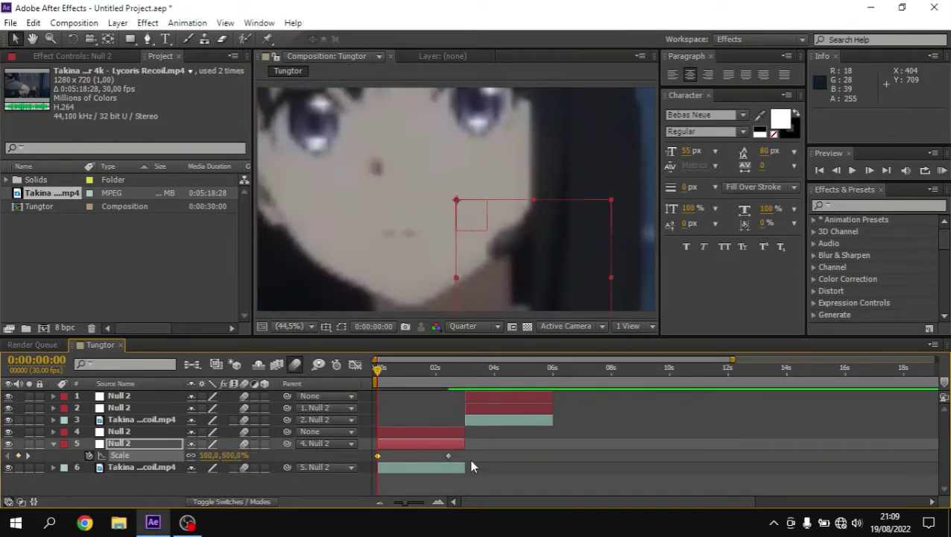
drag(466, 455, 343, 451)
drag(477, 452, 331, 458)
key(F9)
In the Graph Editor, drag the Scale bezier handles so the 500% zoom drops steeply then eases into 100%
click(355, 364)
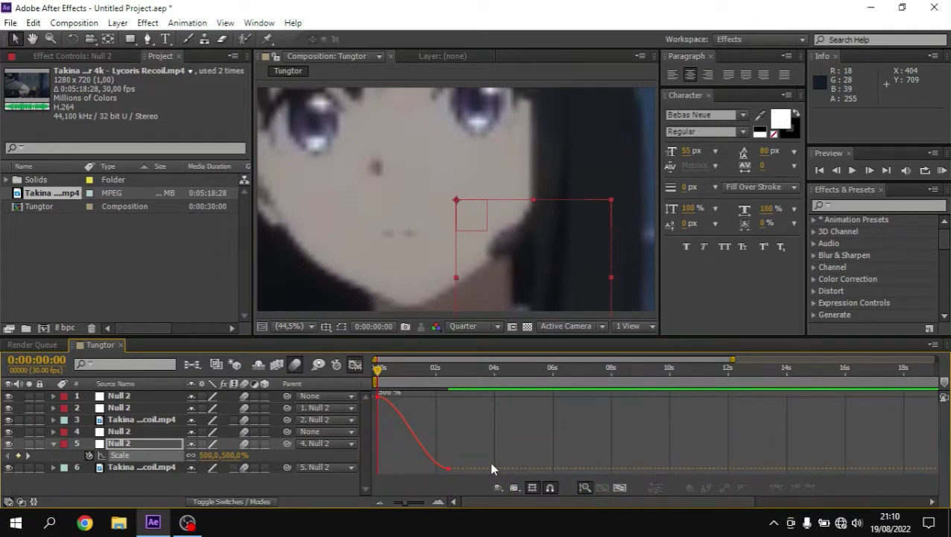
click(620, 489)
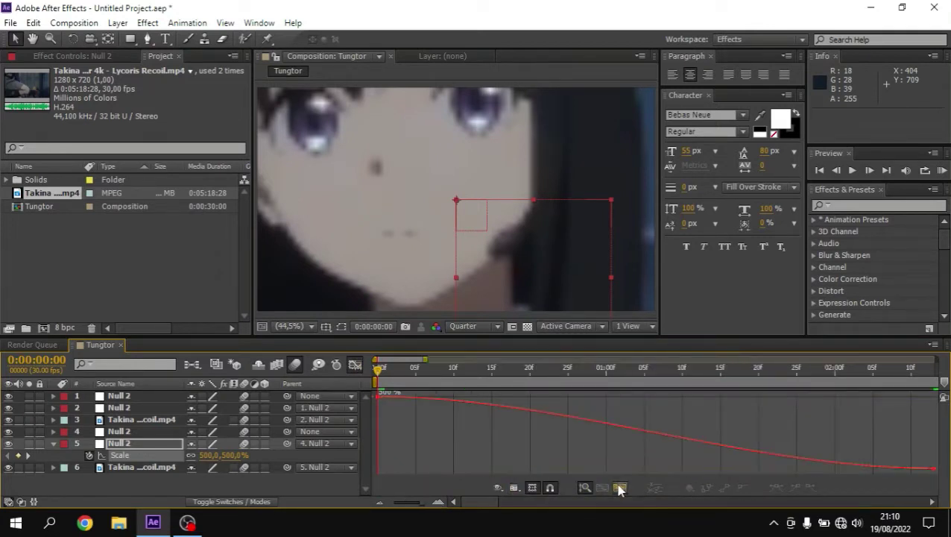
click(897, 464)
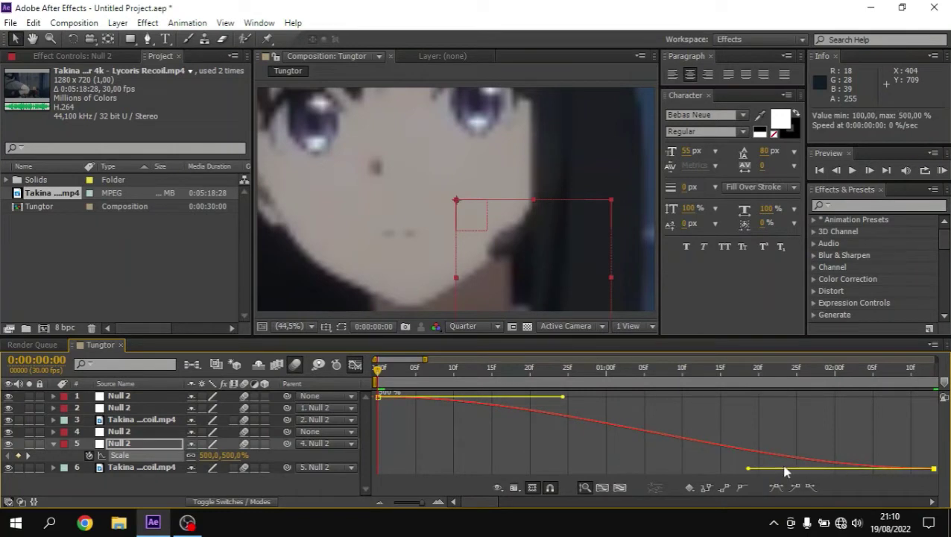
drag(748, 469, 468, 468)
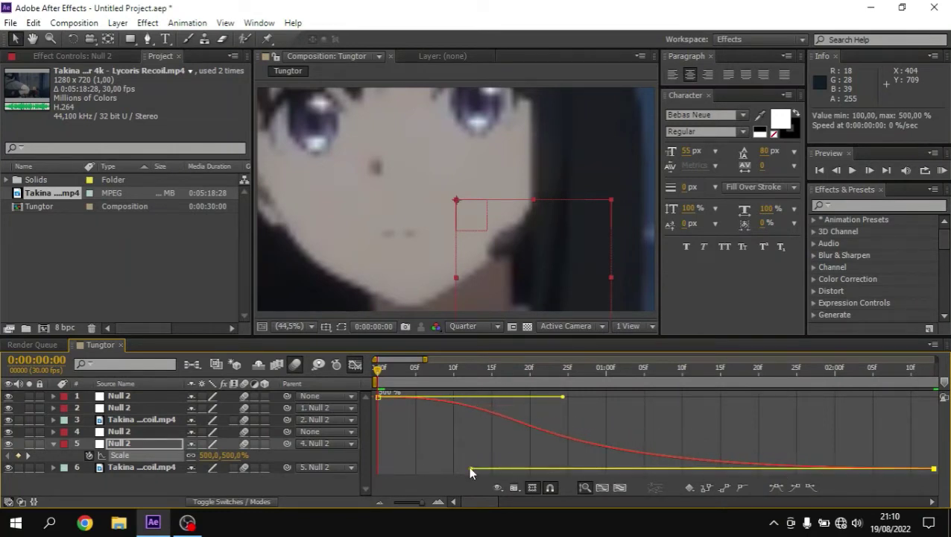
drag(563, 398, 379, 450)
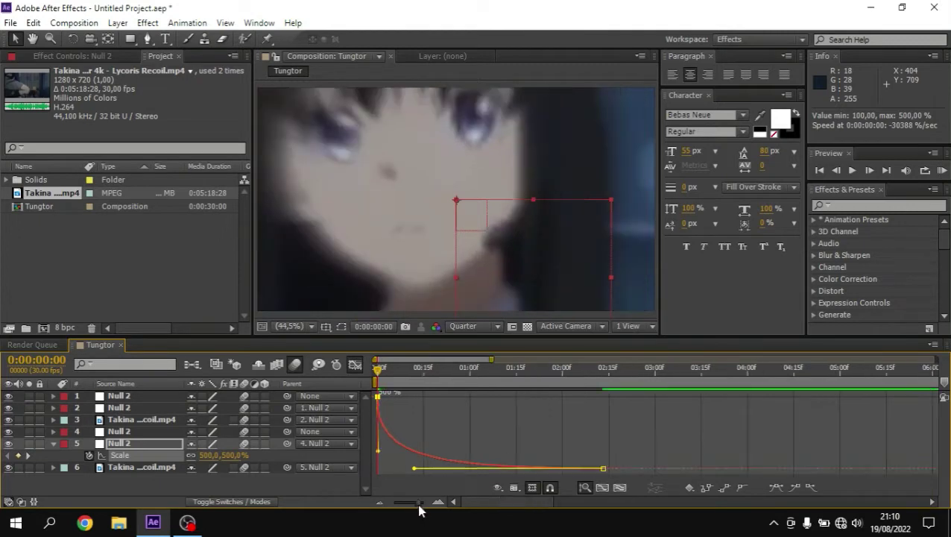
drag(423, 511, 421, 507)
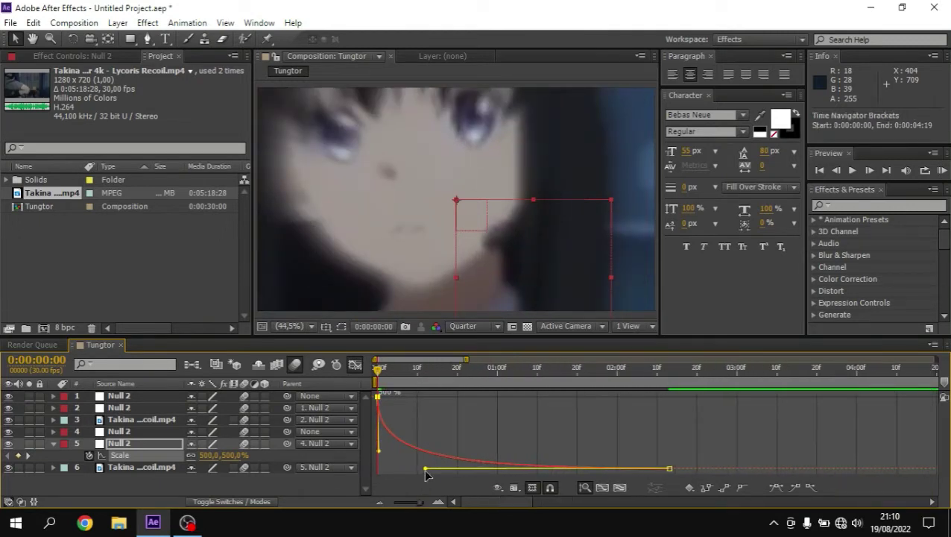
drag(425, 470, 415, 469)
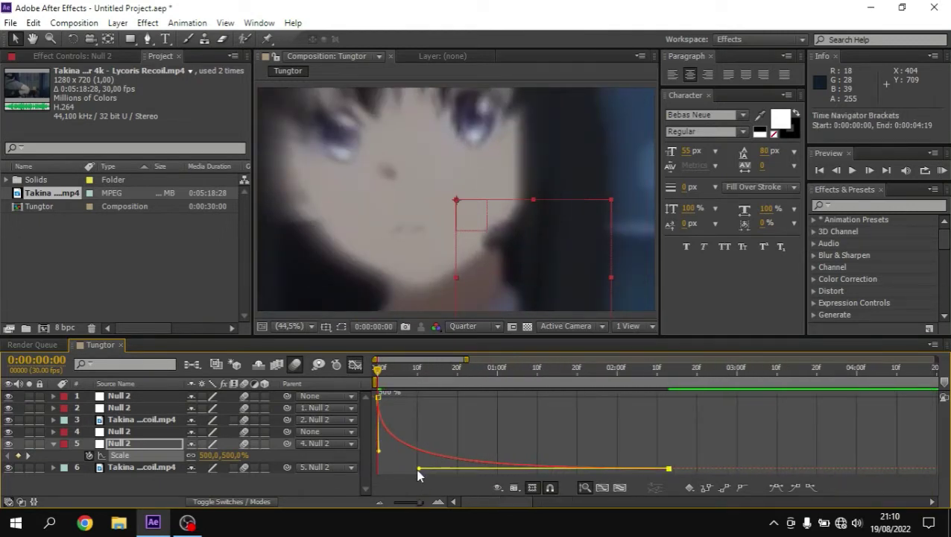
click(354, 364)
RAM-preview the eased zoom animation
click(460, 489)
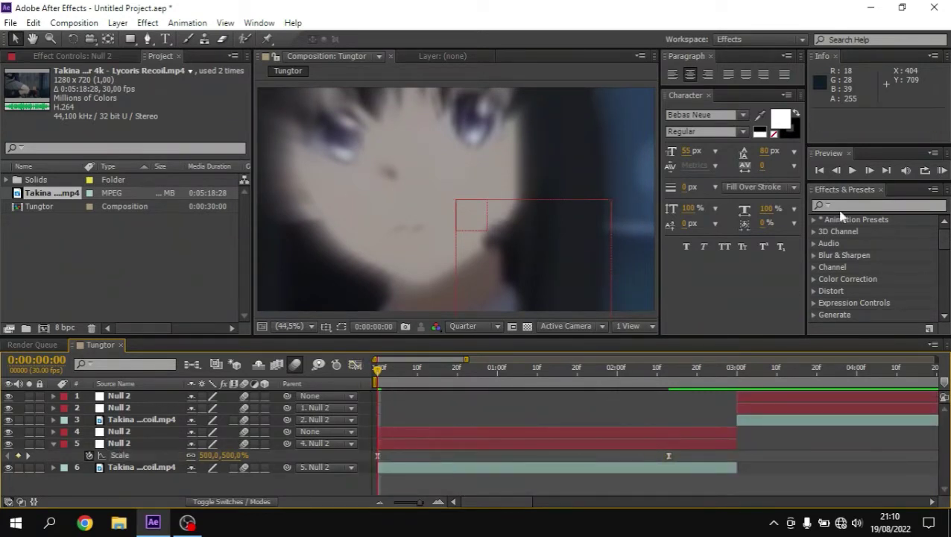
click(943, 171)
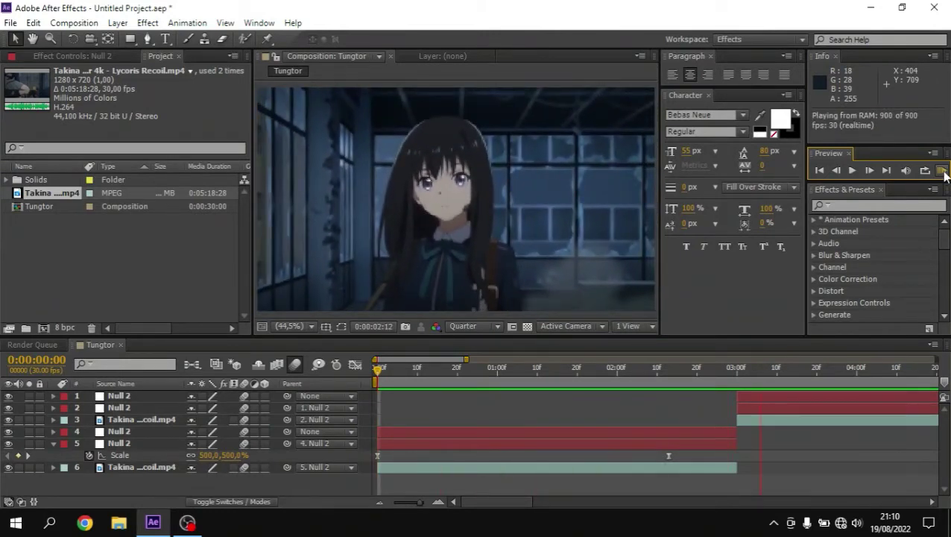
click(942, 171)
click(942, 171)
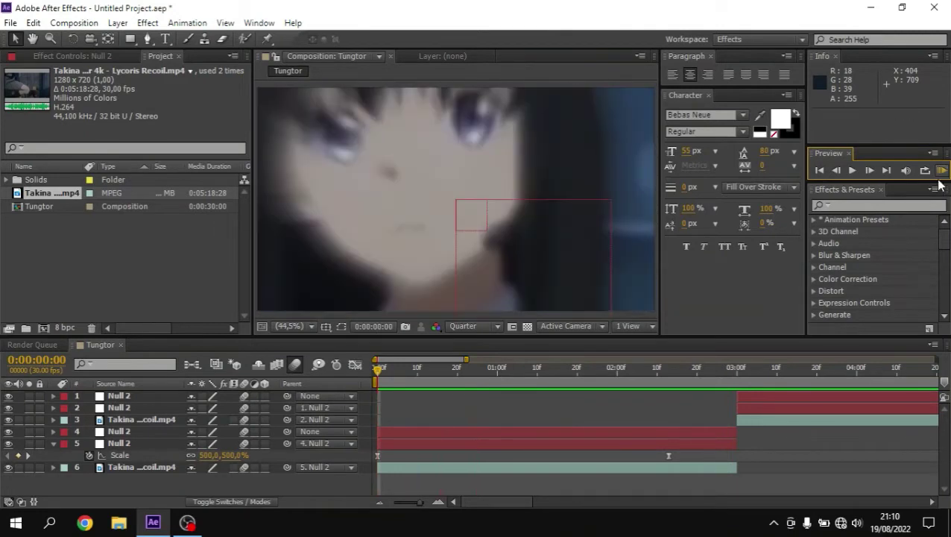
Trim layers 4–6 to end at 1:26, move the end Scale keyframe to 1:10, and preview
click(662, 432)
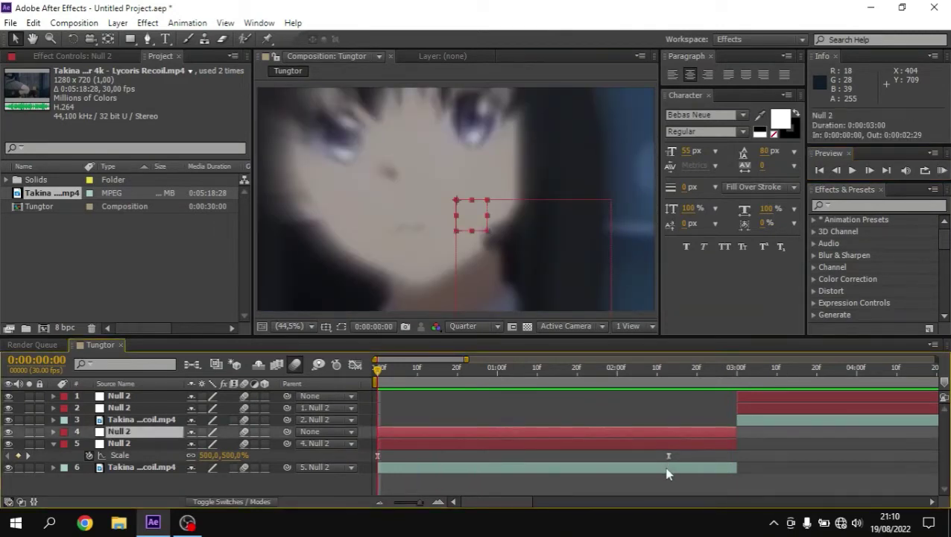
shift+click(668, 469)
drag(741, 467, 607, 467)
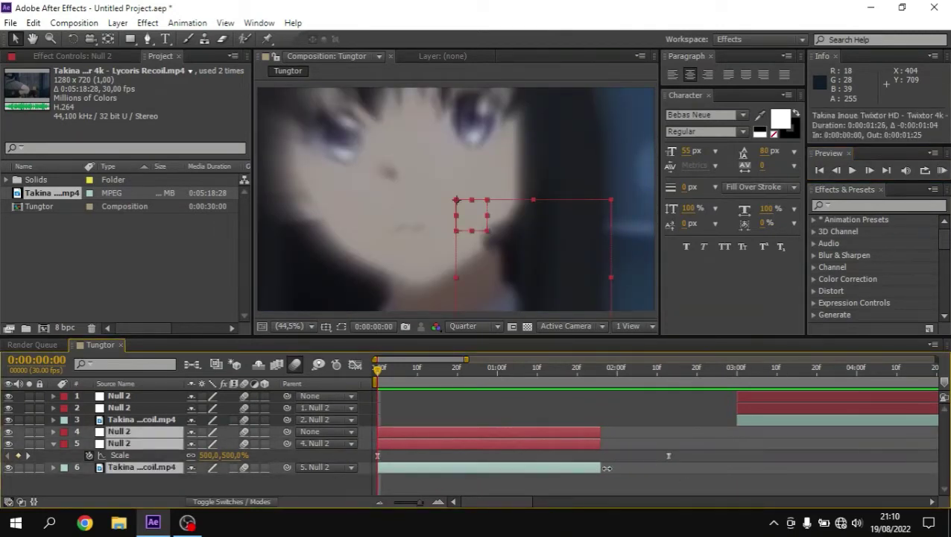
click(676, 463)
drag(668, 456, 541, 457)
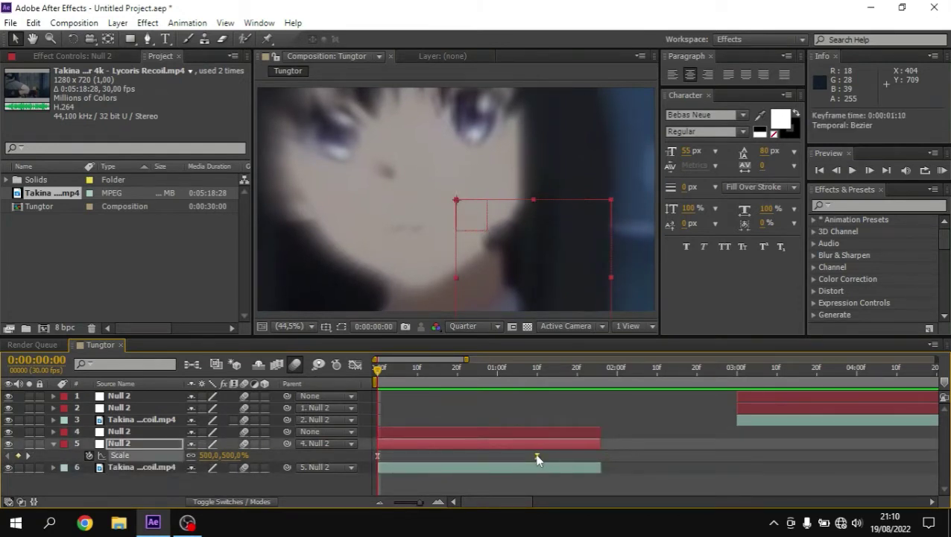
click(941, 171)
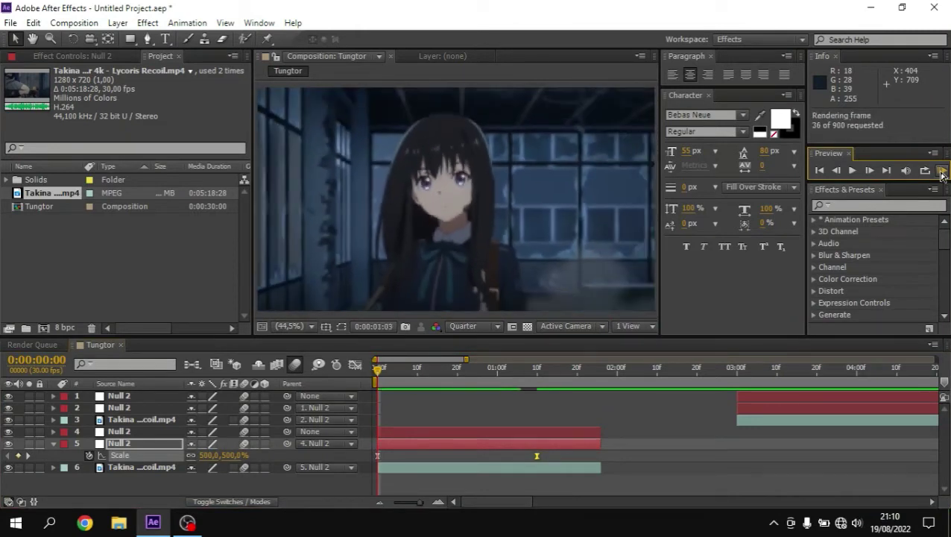
click(486, 396)
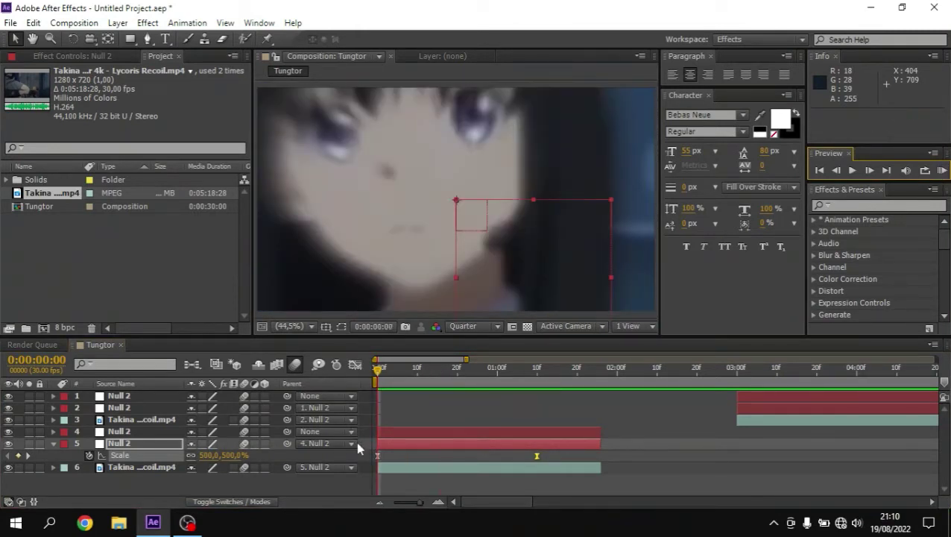
Change the first Scale keyframe on layer 5's null to 800%
click(378, 455)
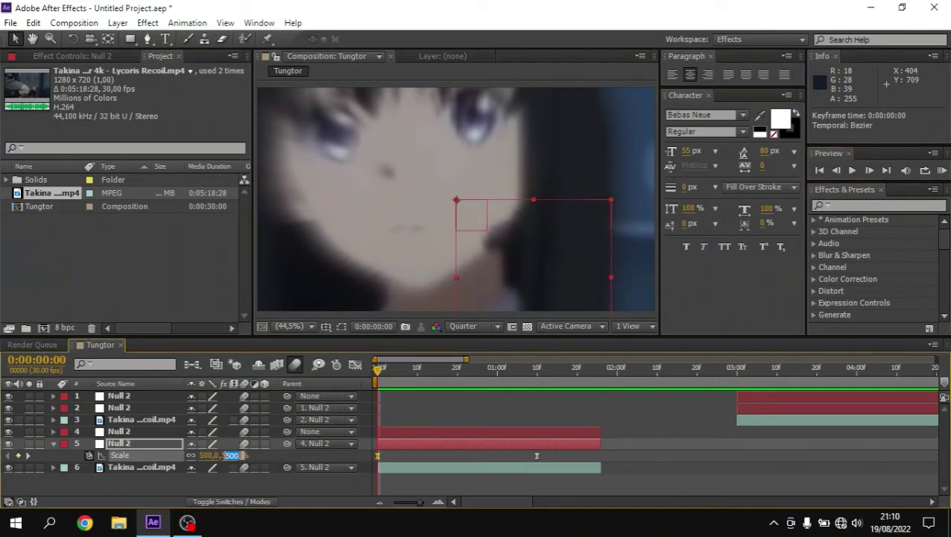
click(231, 455)
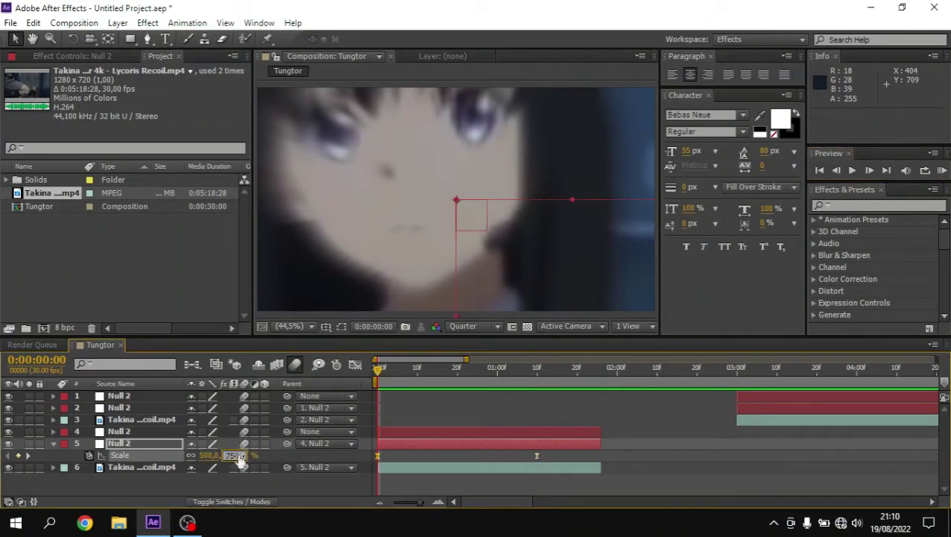
text(750)
key(Return)
text(800)
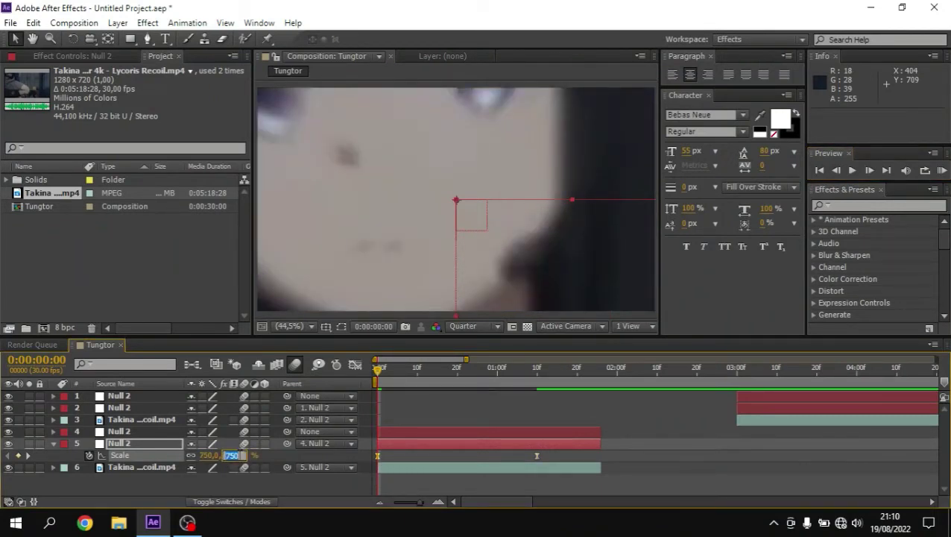
key(Return)
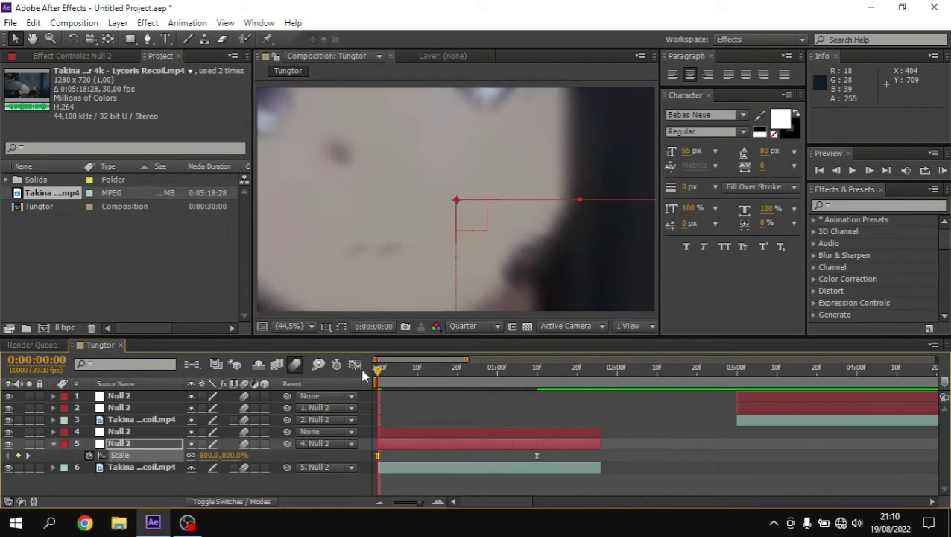
Steepen the start of the 800% Scale curve in the Graph Editor and return to the layer bars
key(shift+F3)
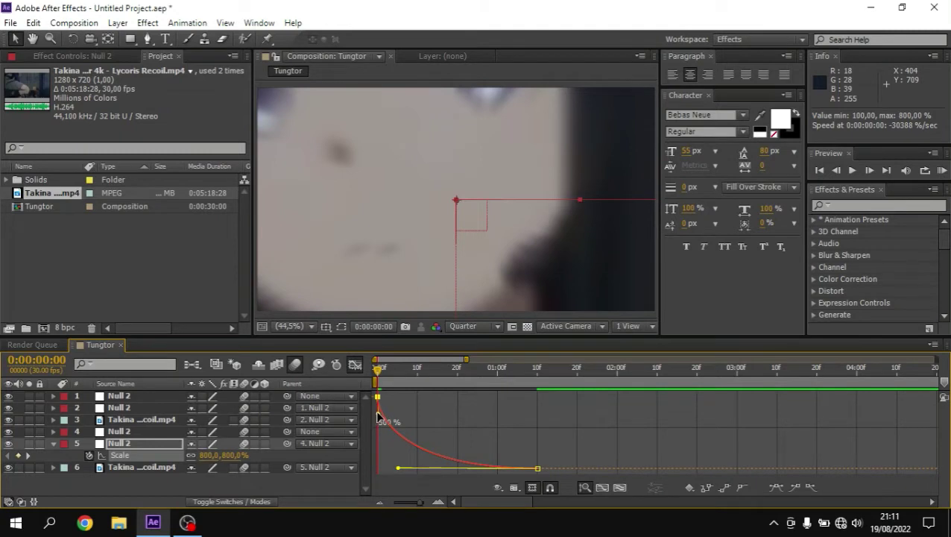
drag(377, 435, 369, 447)
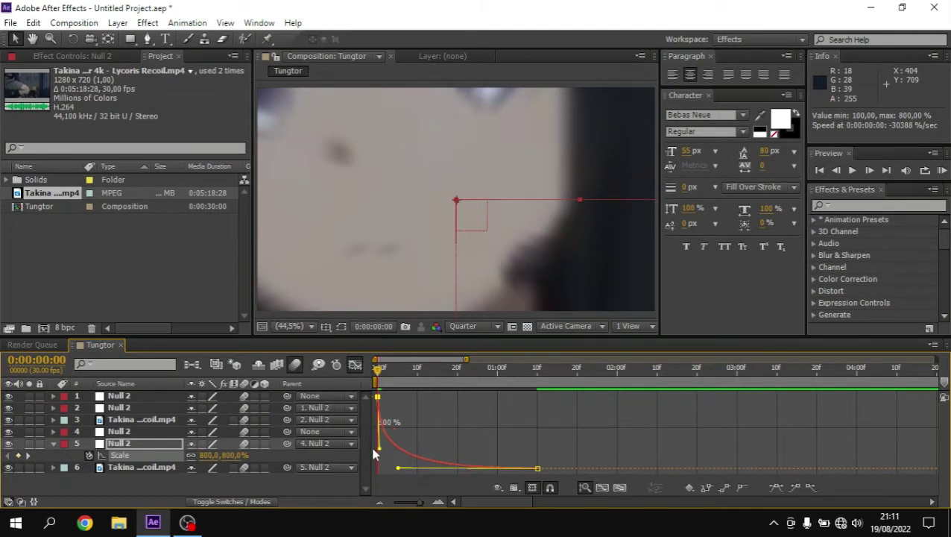
click(356, 365)
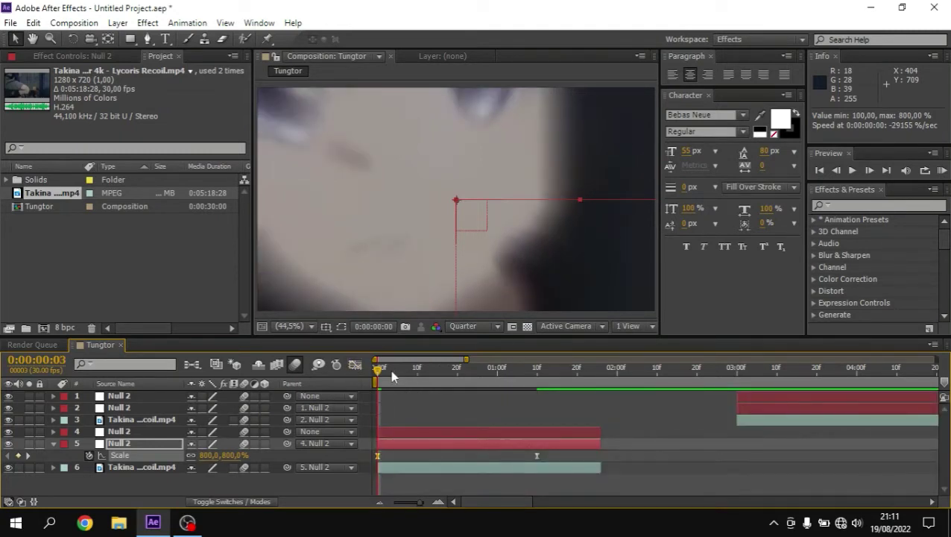
Scrub and RAM-preview the 800% zoom at the clip's start, then select the second clip layer
drag(393, 376, 494, 373)
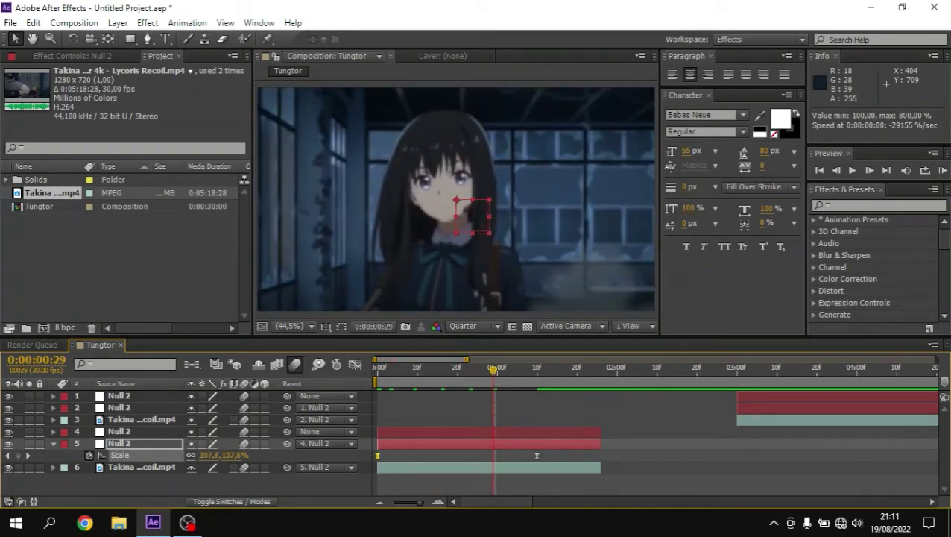
click(942, 170)
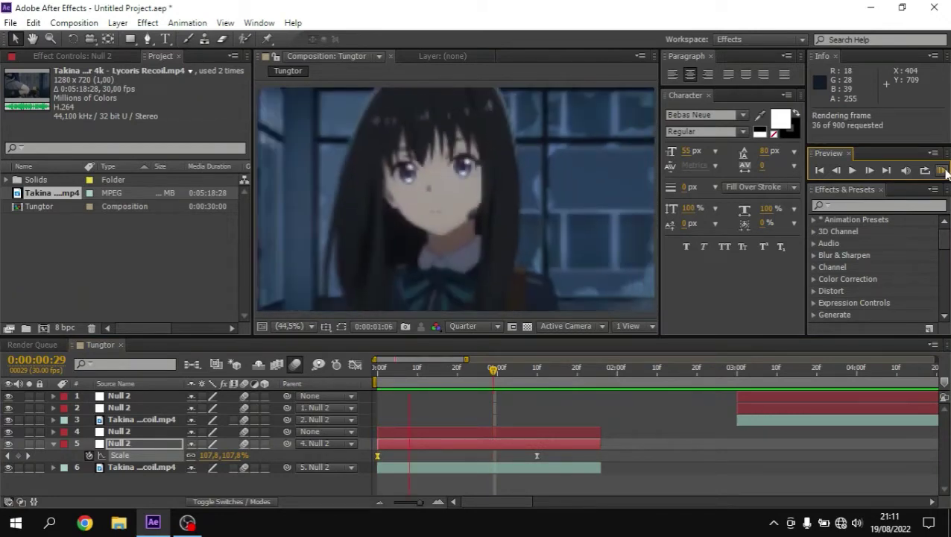
click(943, 170)
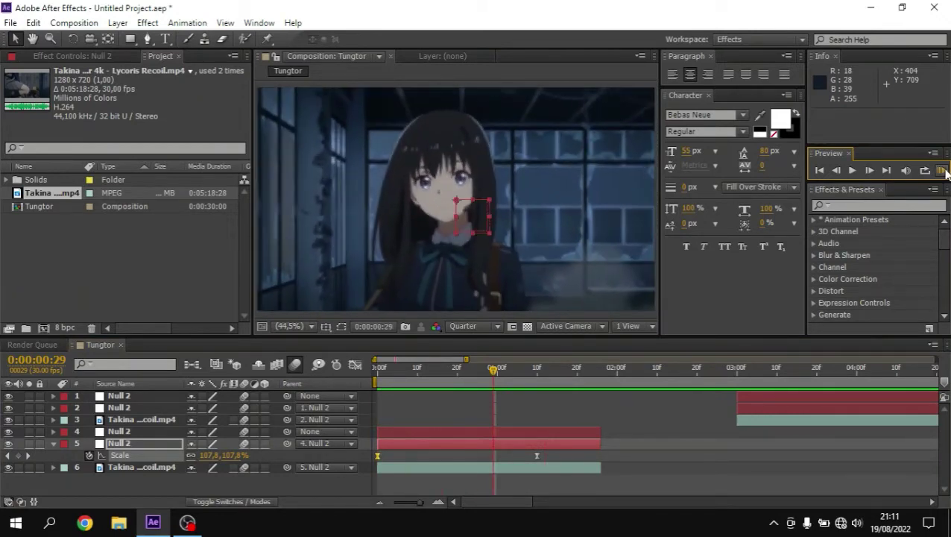
click(942, 170)
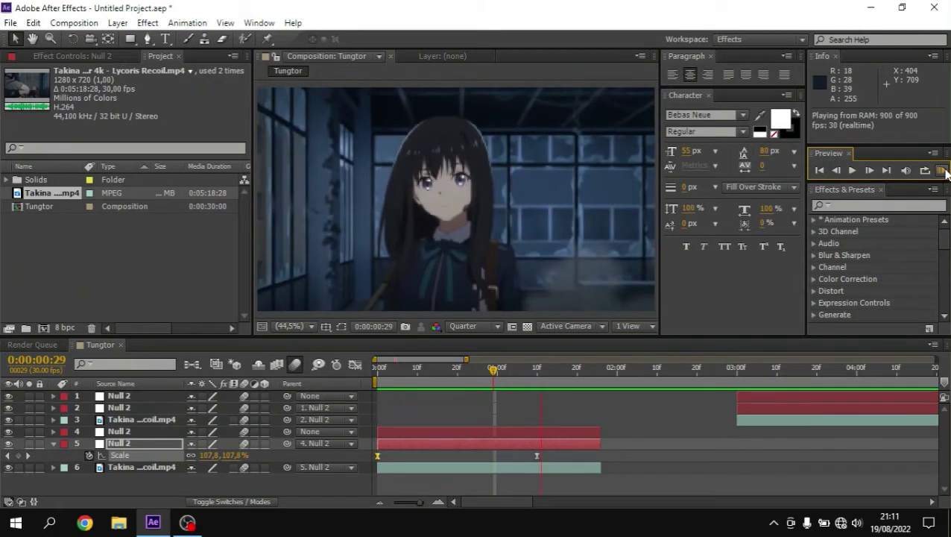
click(788, 302)
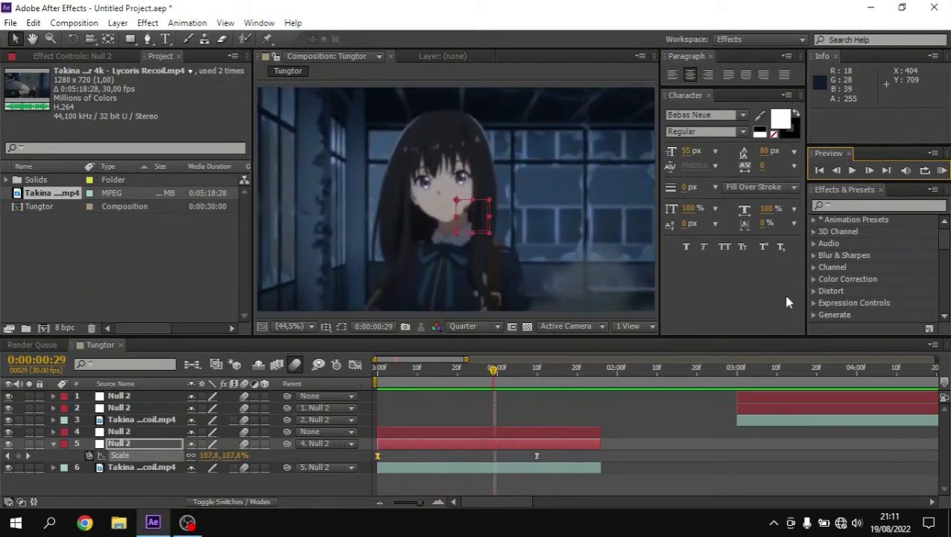
click(708, 420)
click(782, 421)
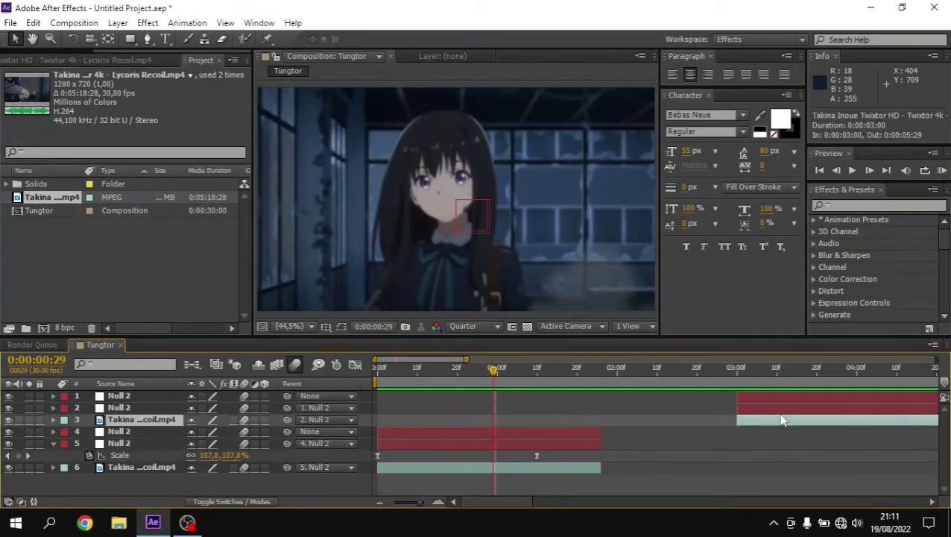
Shift the second clip and its two nulls (layers 1–3) earlier in time
shift+click(763, 403)
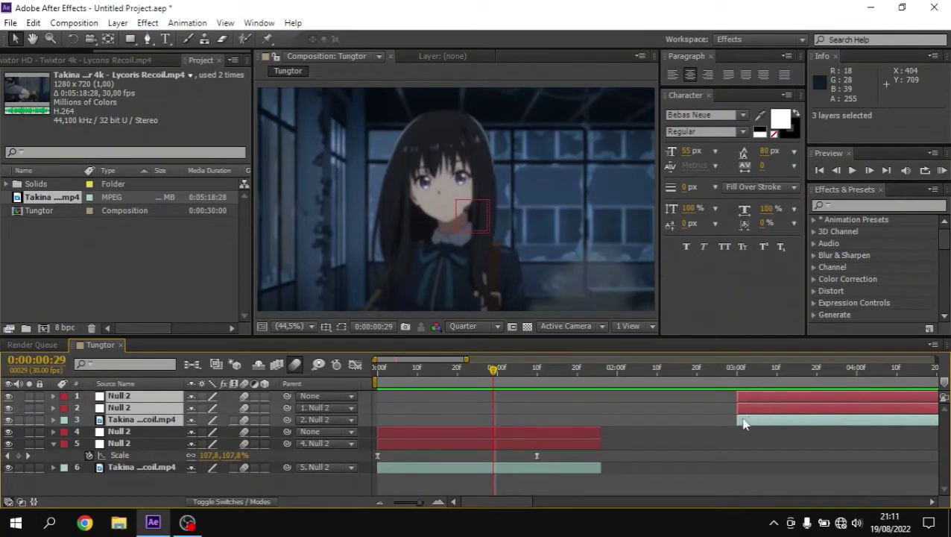
drag(743, 424, 677, 423)
click(651, 444)
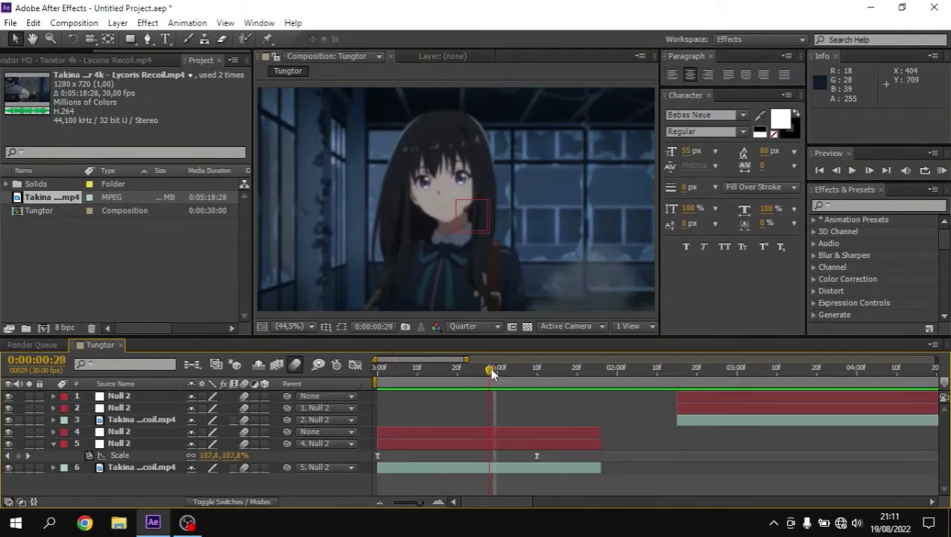
Move the time to just before one second and reveal layer 4's Scale property
drag(493, 369, 482, 371)
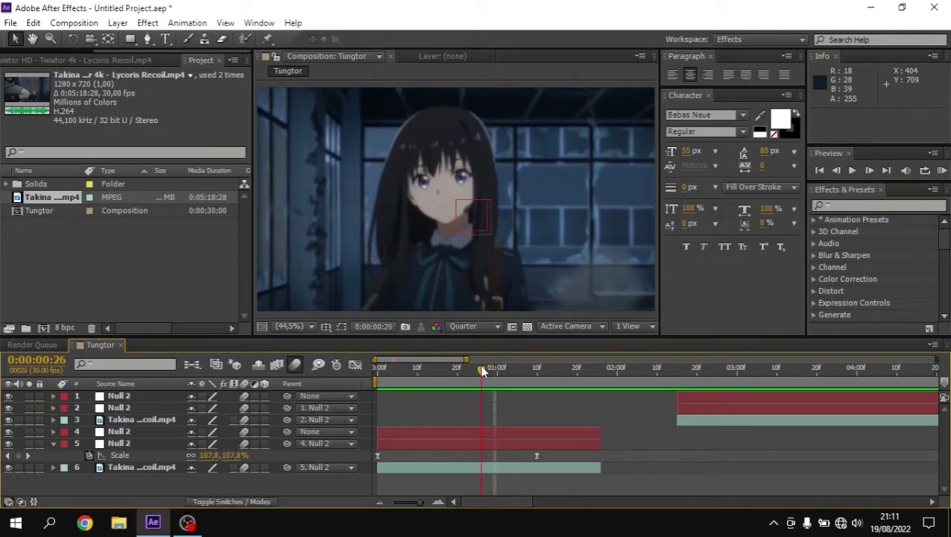
click(498, 436)
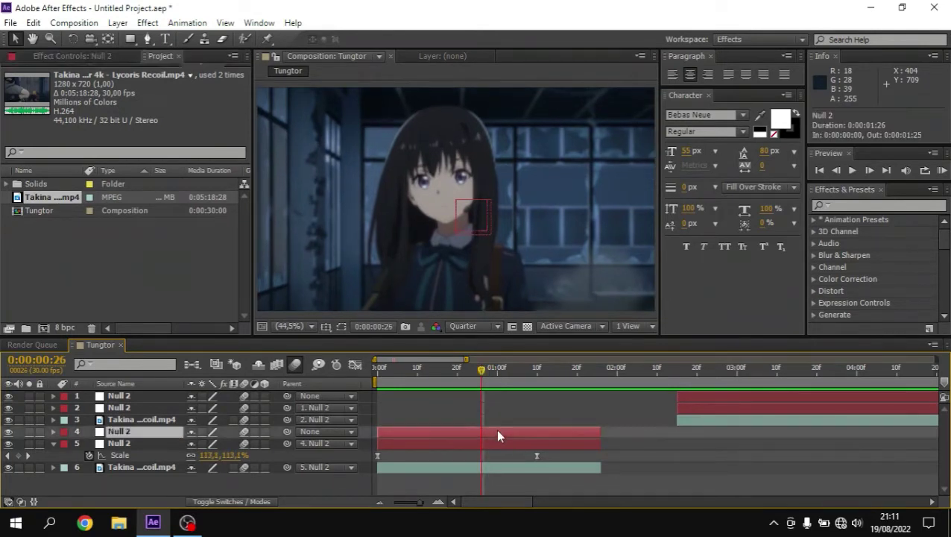
key(alt+shift+s)
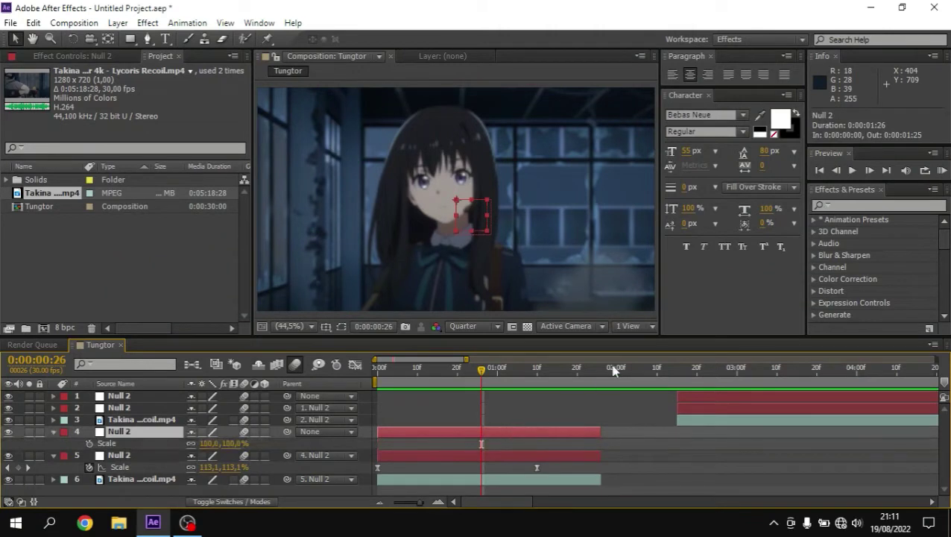
Keyframe layer 4's null Scale from 100% at frame 15 to 10% at 1:26, then show its value curve
click(601, 370)
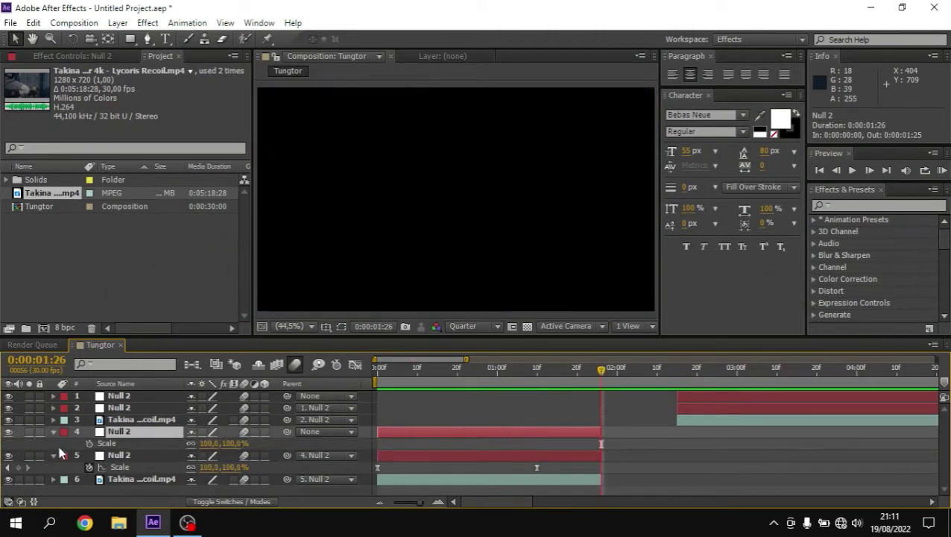
click(89, 444)
key(Return)
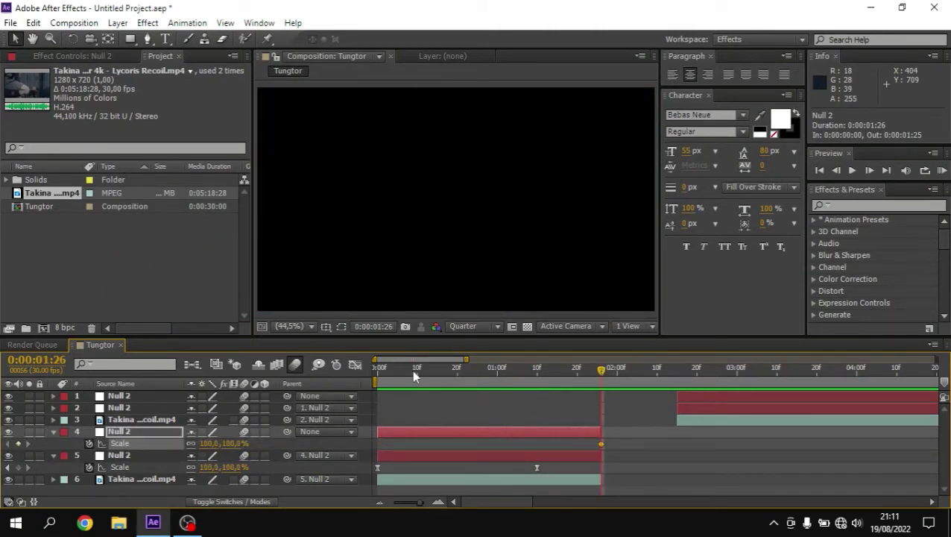
drag(427, 375, 436, 371)
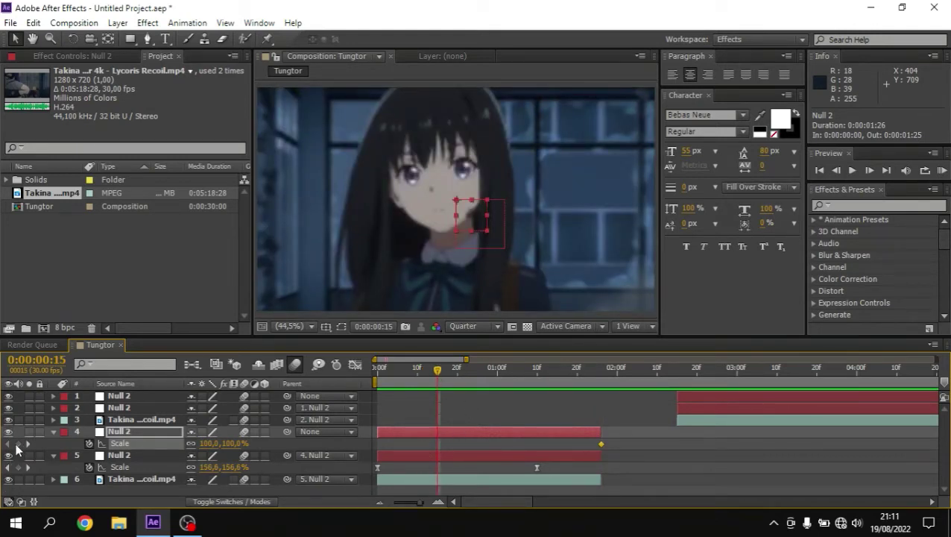
click(603, 377)
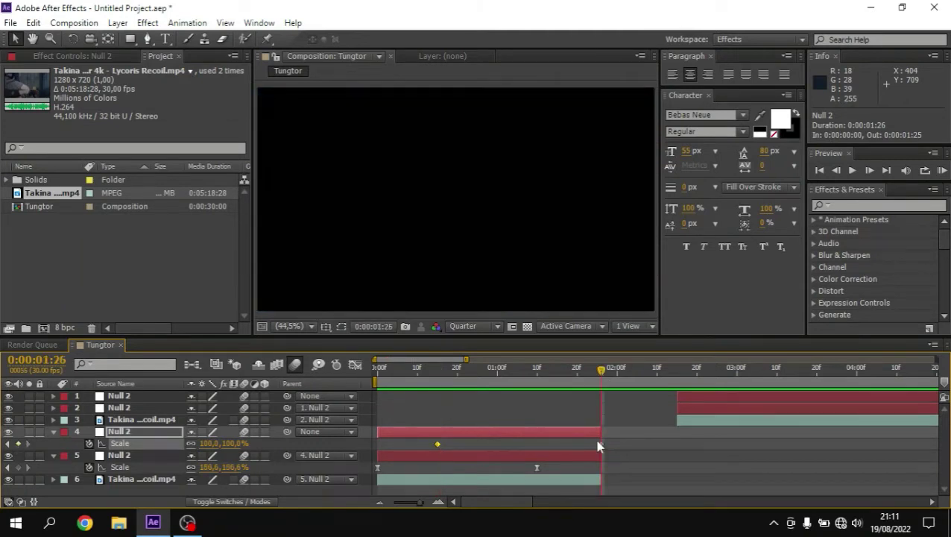
click(211, 443)
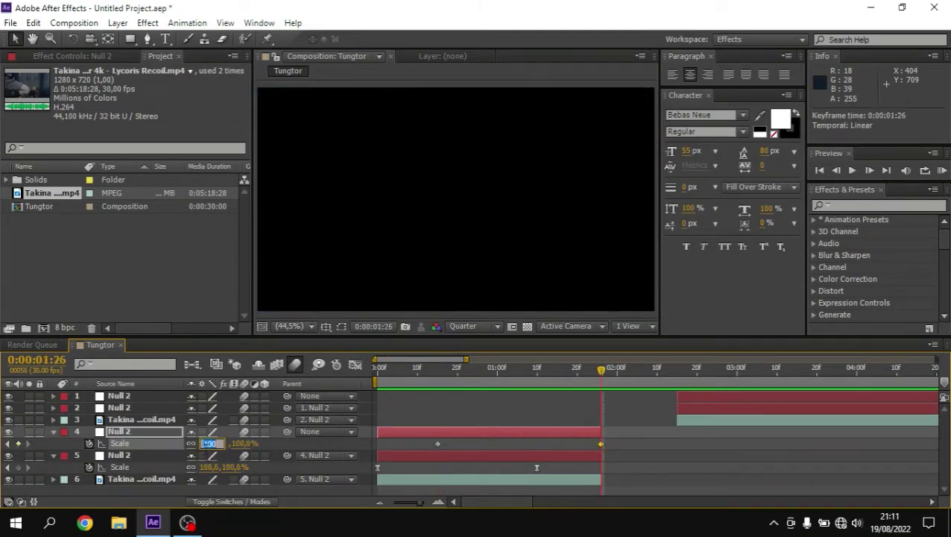
text(10)
key(Return)
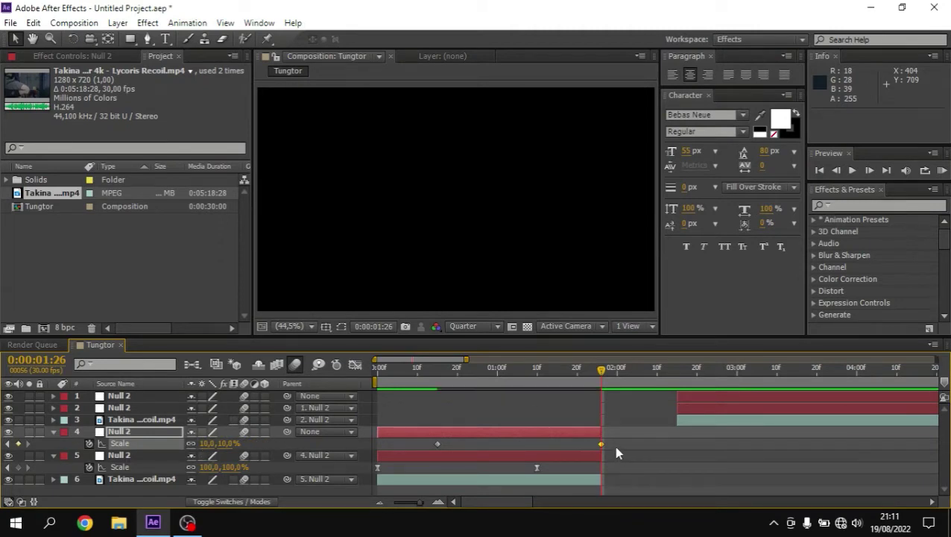
drag(616, 440, 386, 443)
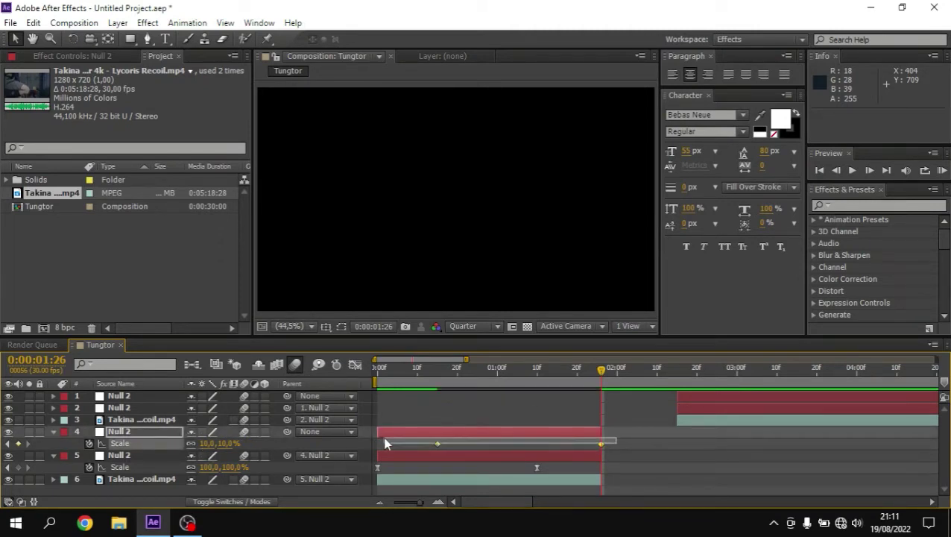
click(355, 365)
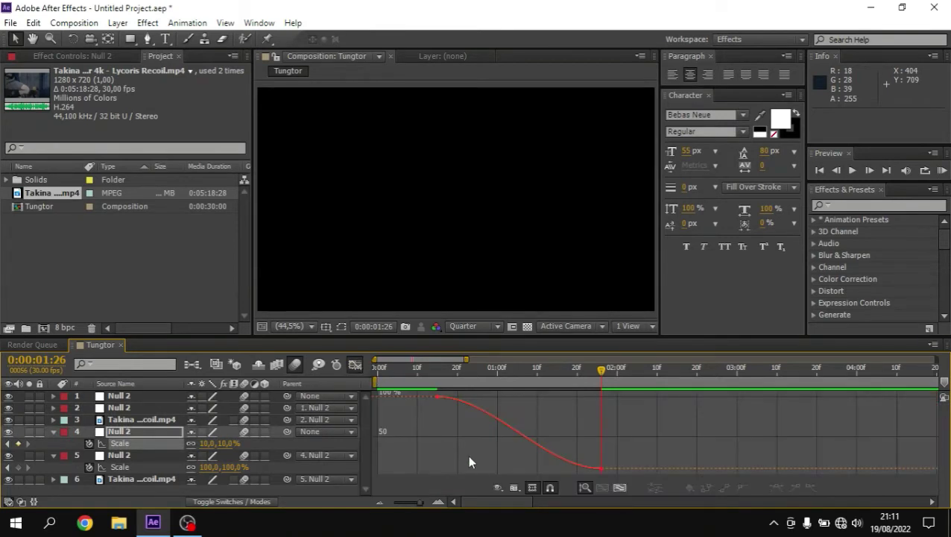
Reshape layer 4's scale curve to hold near 100% and plunge steeply into 10% at 1:26
click(513, 489)
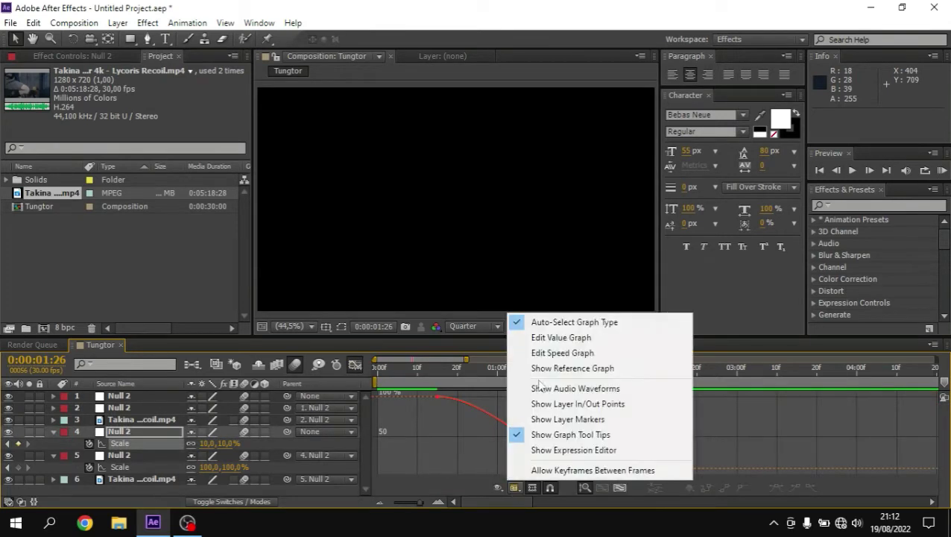
click(443, 431)
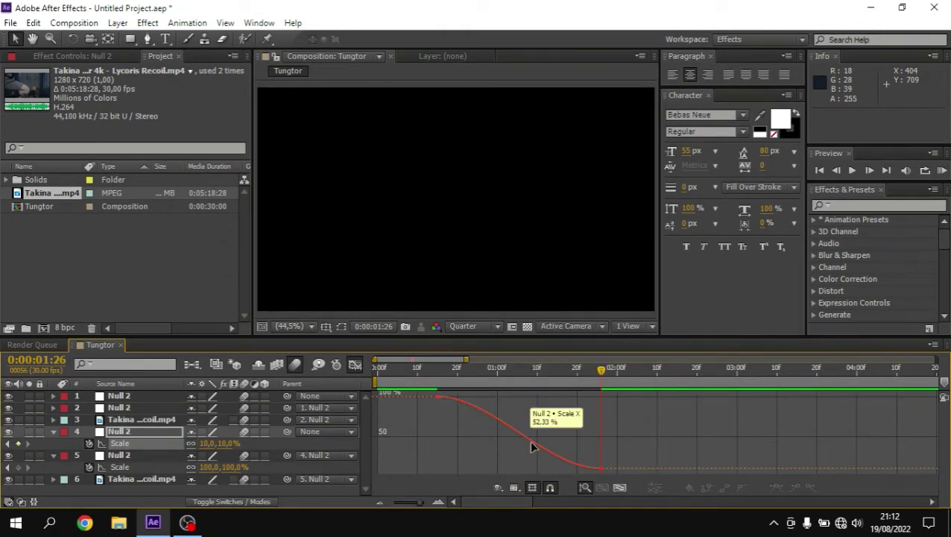
drag(431, 392, 605, 478)
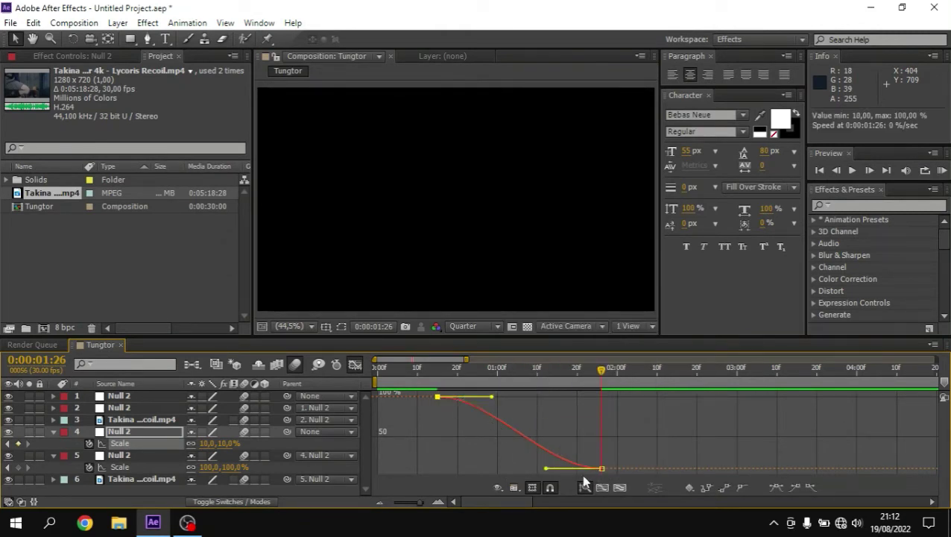
drag(545, 468, 613, 419)
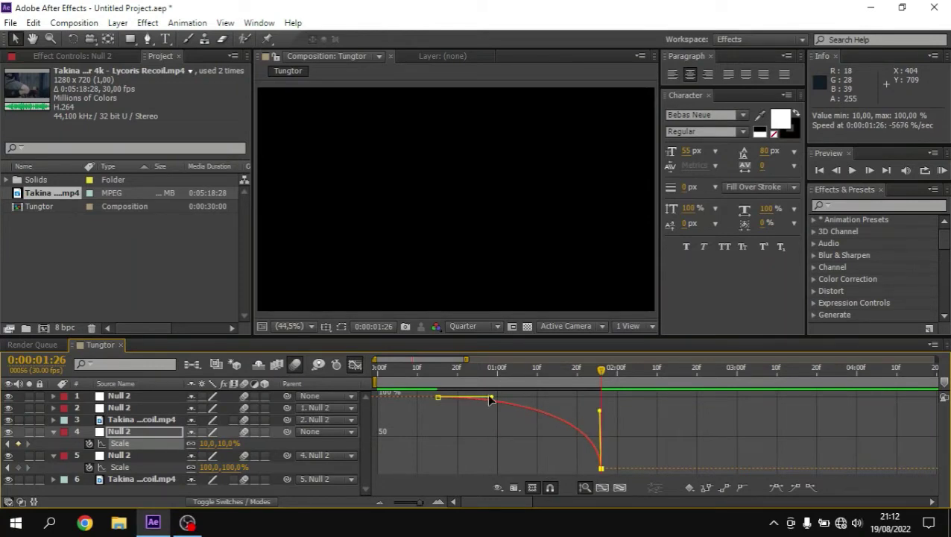
drag(489, 398, 583, 396)
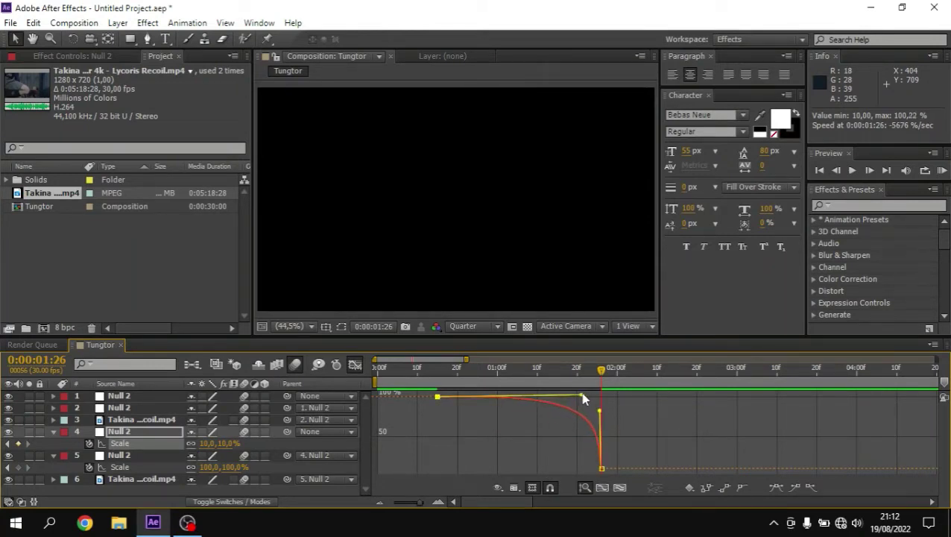
click(354, 365)
drag(542, 368, 585, 370)
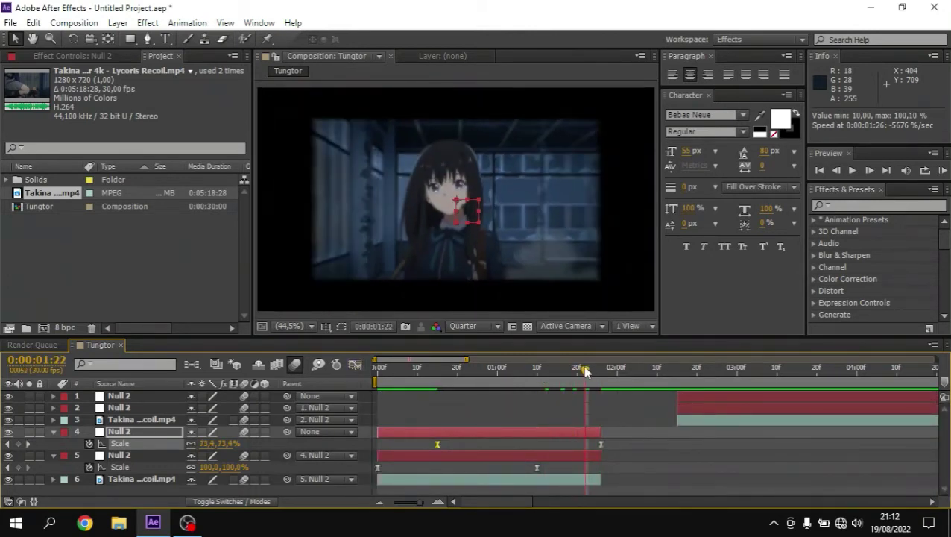
Apply Motion Tile to the first Takina clip layer
click(617, 403)
click(857, 206)
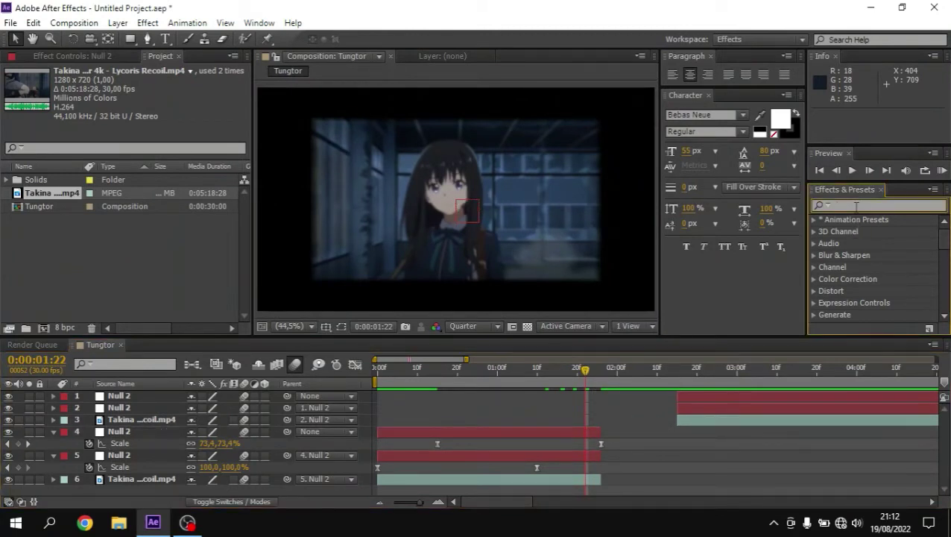
text(motion tile)
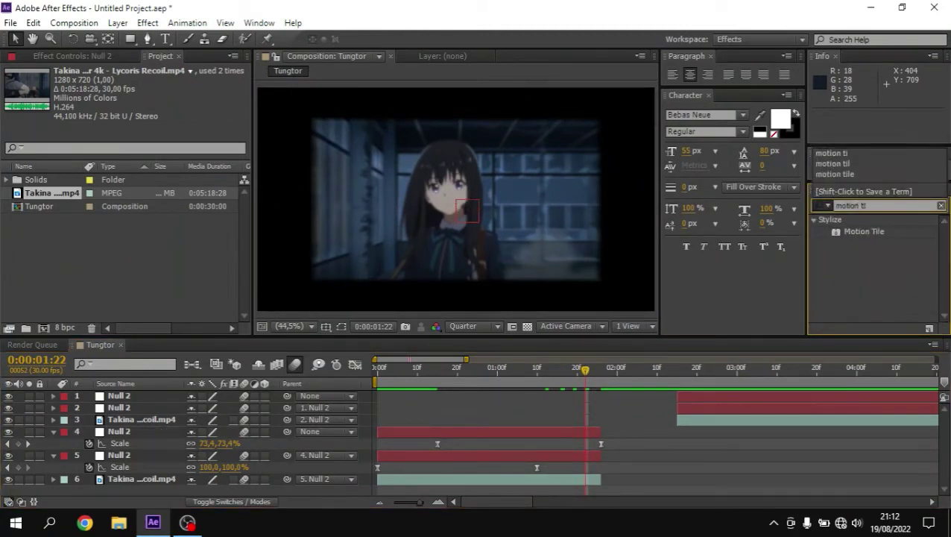
mouse_move(876, 235)
mouse_down()
mouse_move(317, 174)
mouse_move(447, 180)
mouse_up()
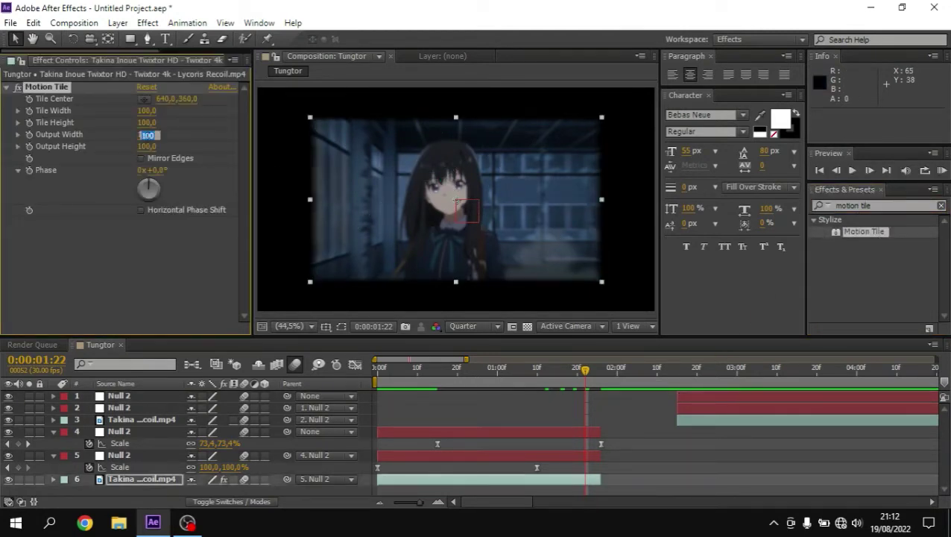
Set Motion Tile output width and height to 500 and enable Mirror Edges
click(147, 135)
text(00)
key(Tab)
text(0)
click(157, 262)
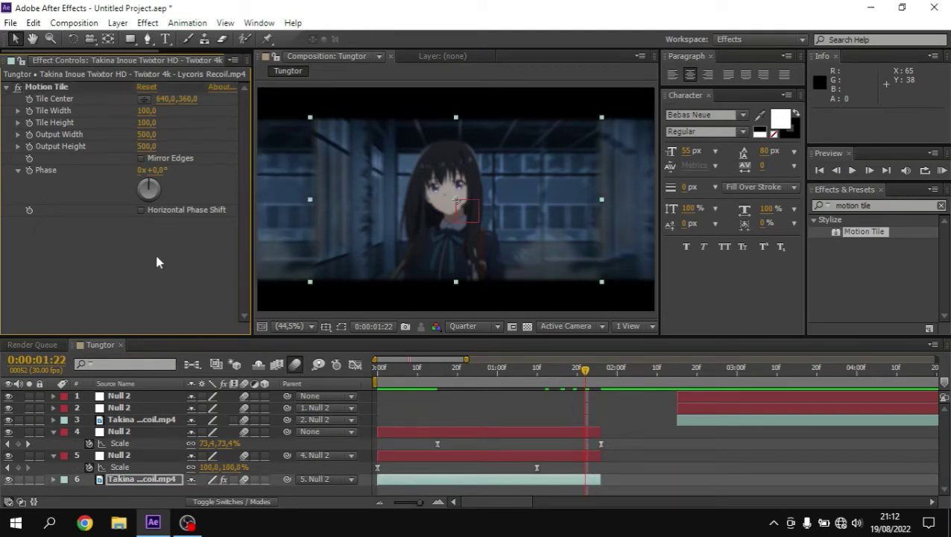
click(172, 158)
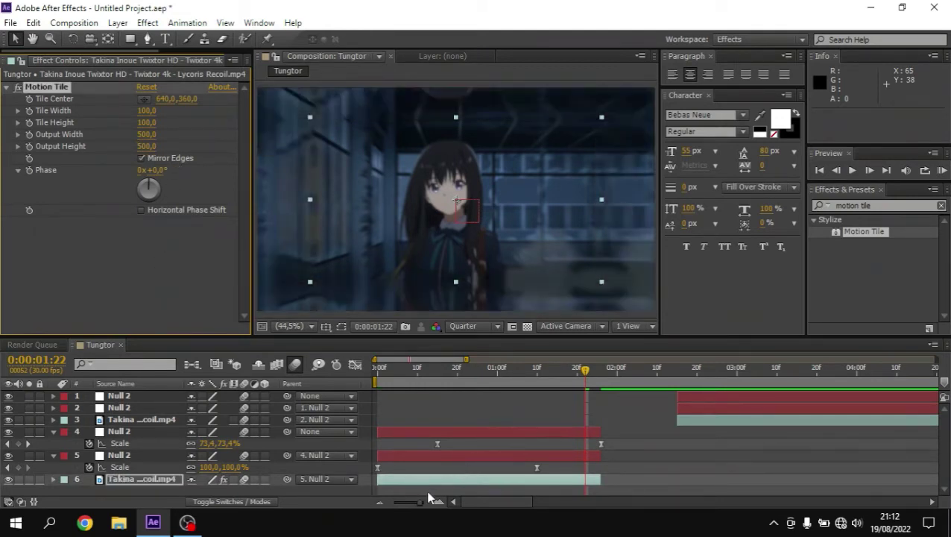
Set the work area to end at 0:00:01:25
drag(403, 504, 350, 512)
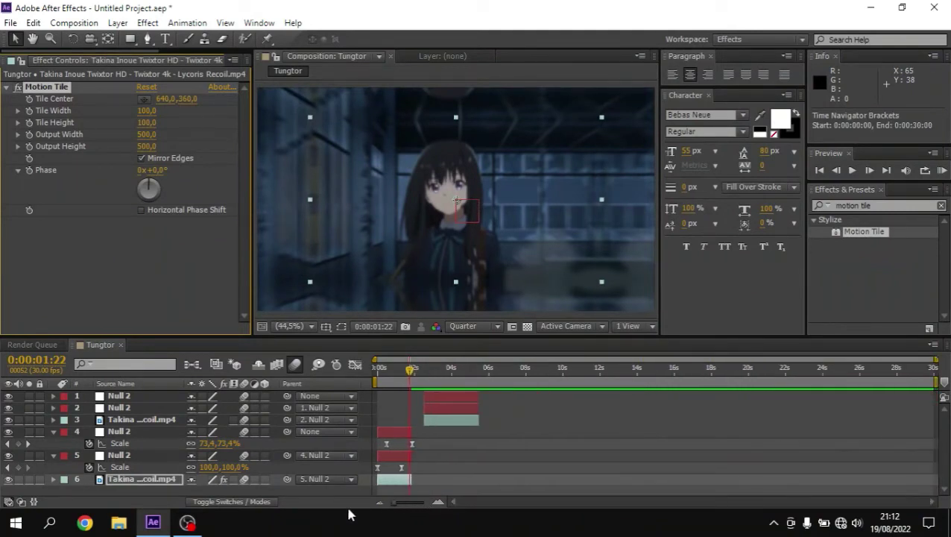
drag(935, 379, 415, 383)
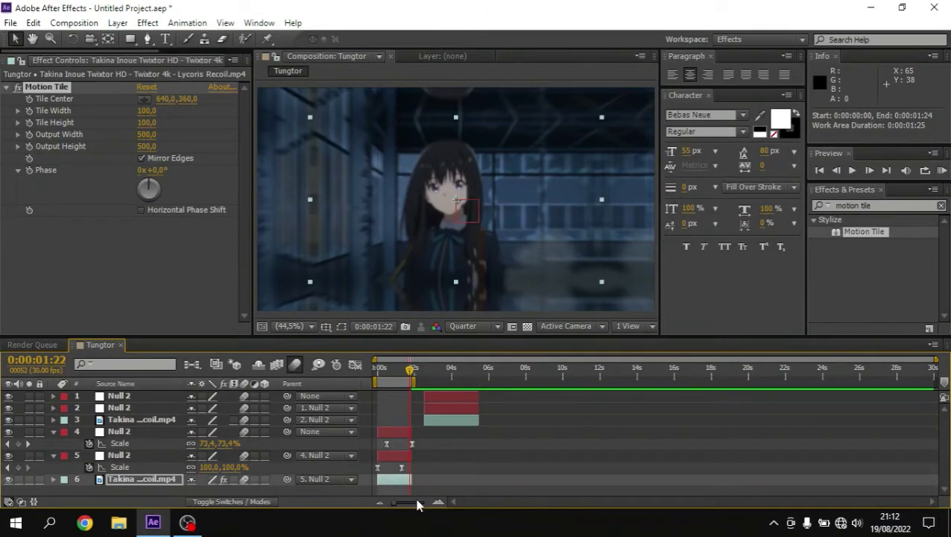
drag(417, 504, 427, 507)
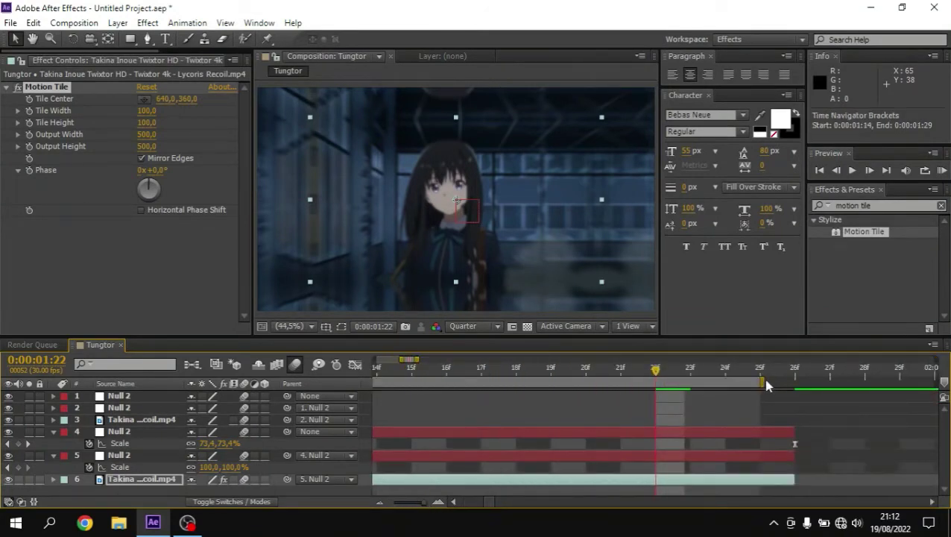
drag(767, 384, 792, 382)
drag(418, 505, 406, 514)
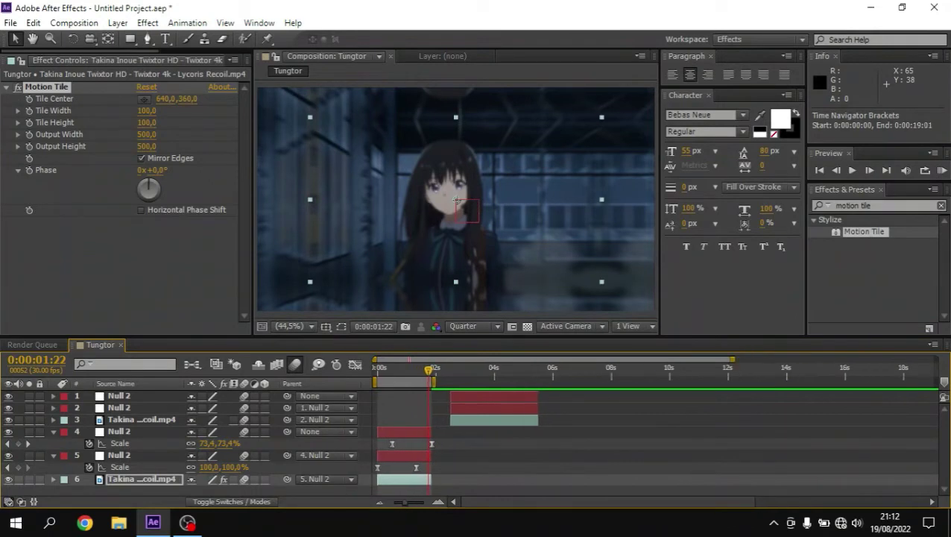
Play a RAM preview of the 56-frame work area, then stop it and deselect layers
click(942, 170)
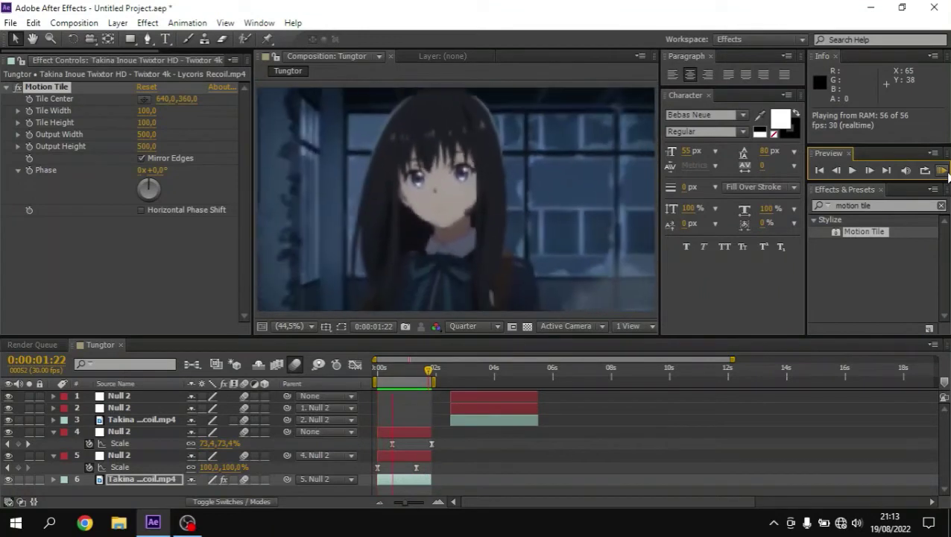
click(762, 228)
click(410, 415)
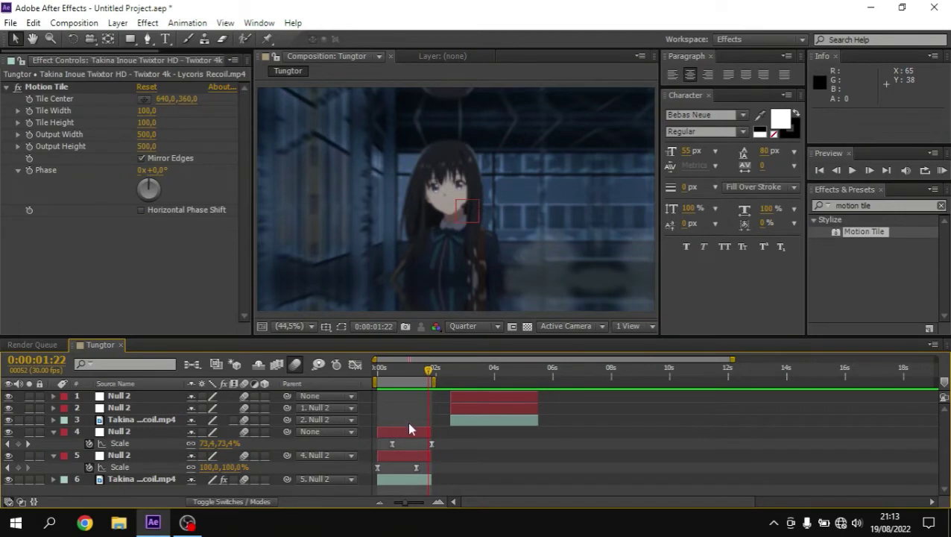
Cut the first segment's layers 4–6 from the timeline
click(406, 430)
shift+click(395, 481)
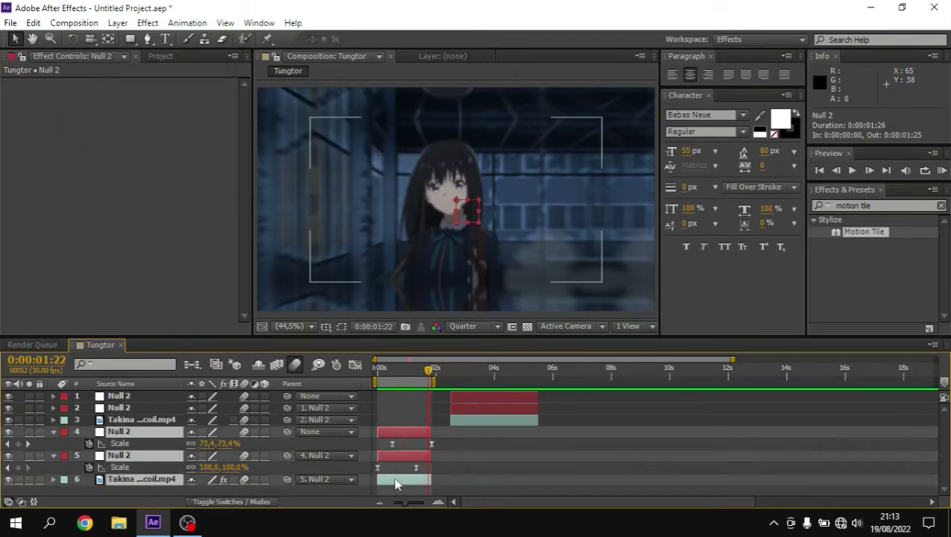
key(ctrl+x)
Move the two nulls and the Takina clip to start at frame 0
click(503, 422)
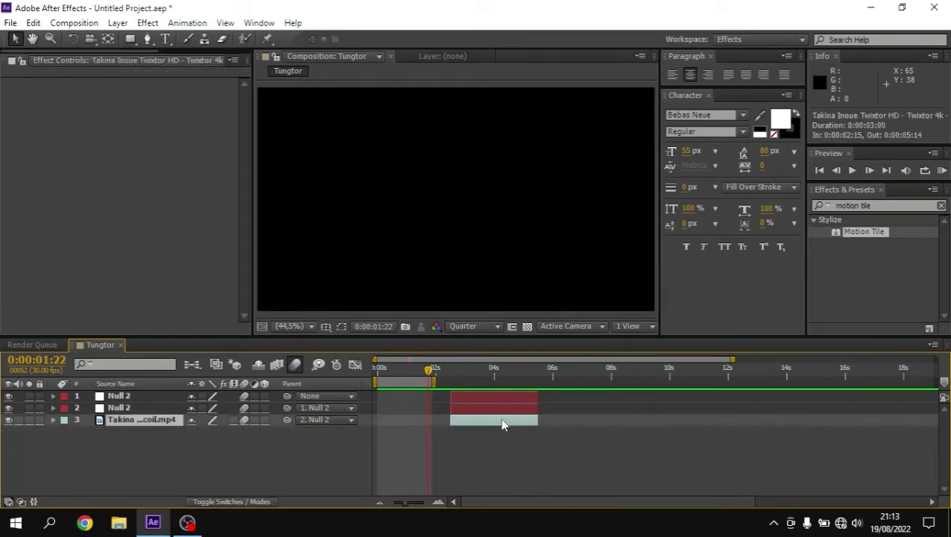
shift+click(498, 399)
drag(495, 421, 408, 423)
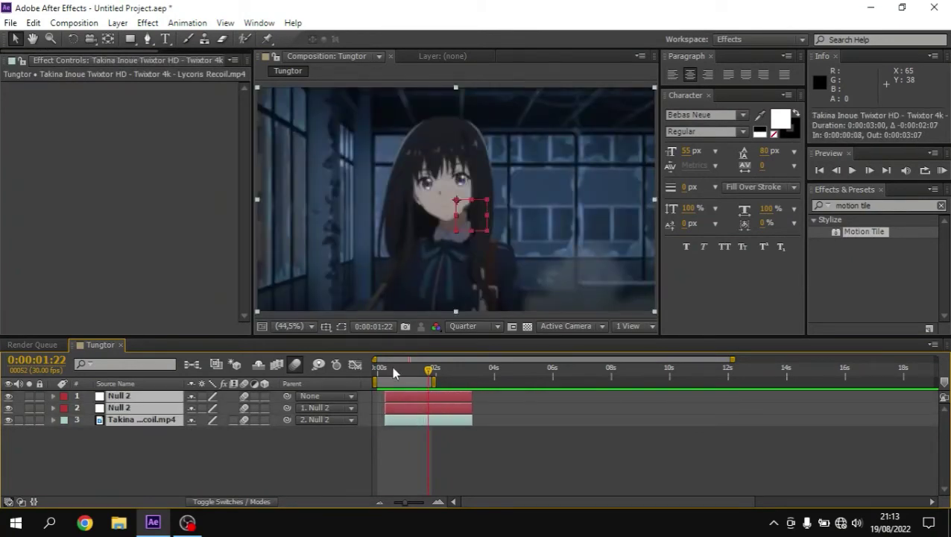
key(Home)
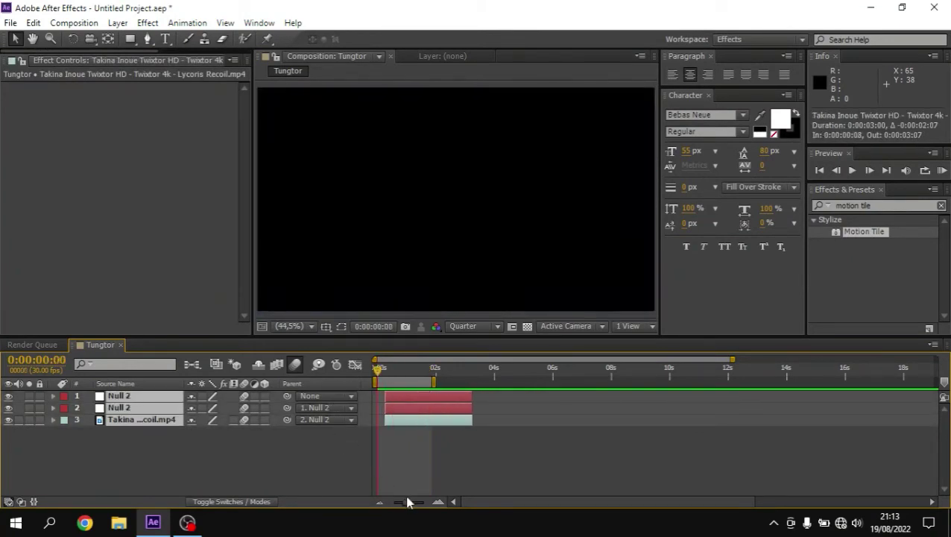
drag(407, 501, 419, 501)
drag(458, 425, 426, 423)
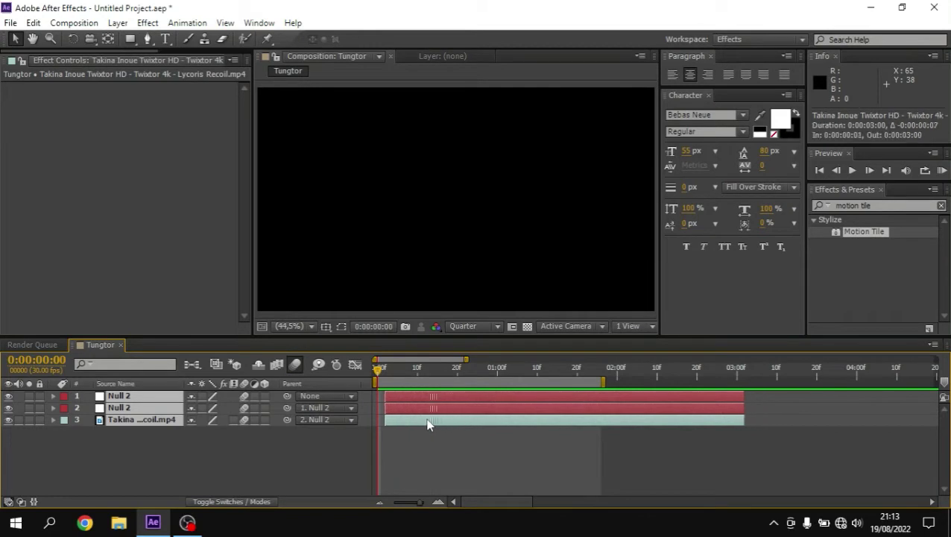
Trim the three layers to end at 1:26 and parent the second null to the first
drag(736, 390, 601, 393)
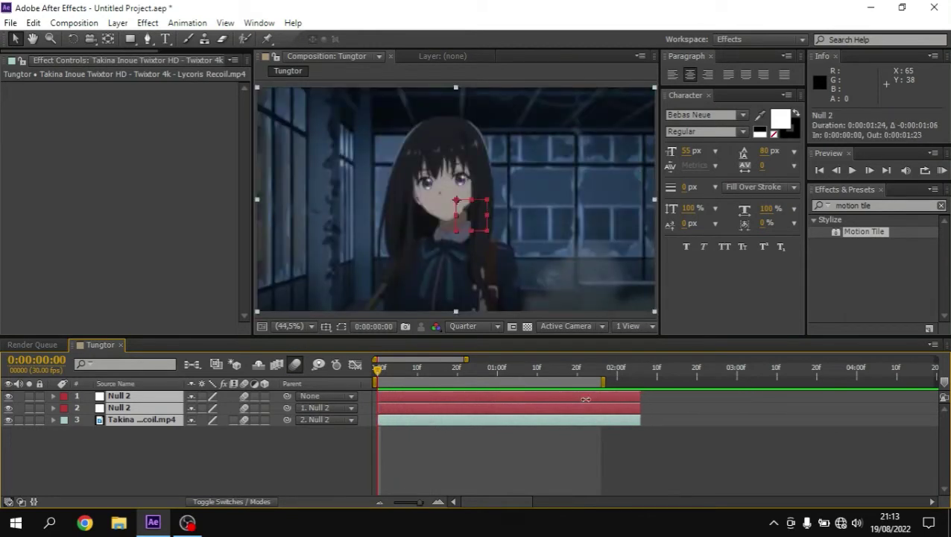
click(603, 369)
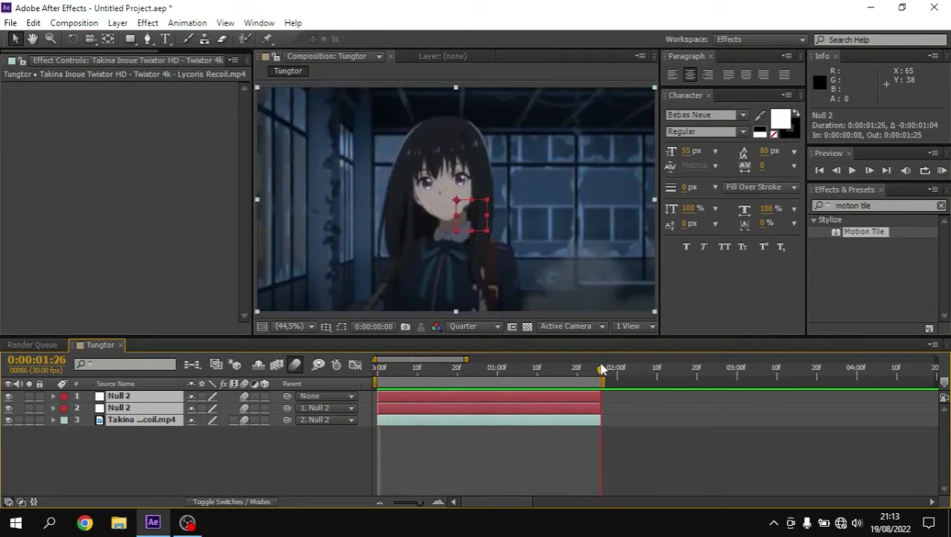
drag(420, 507, 429, 507)
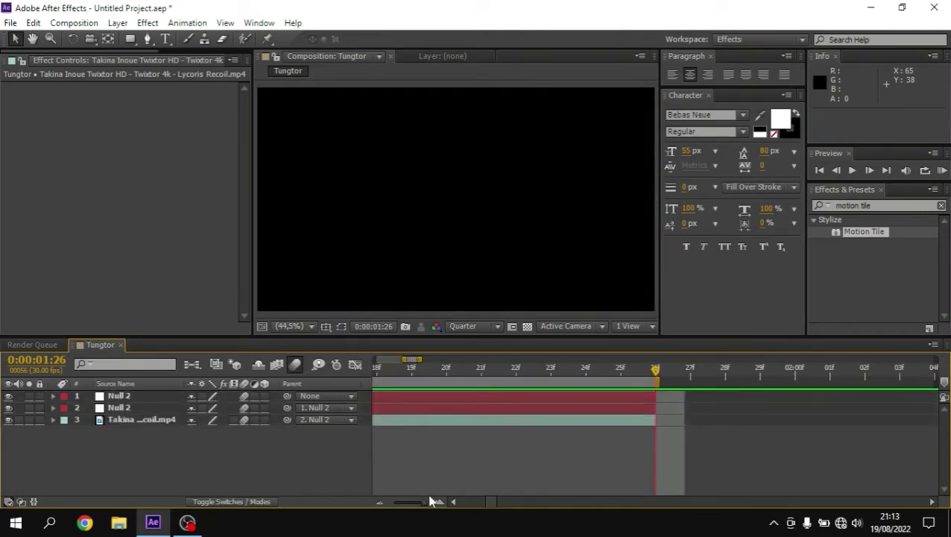
key(minus)
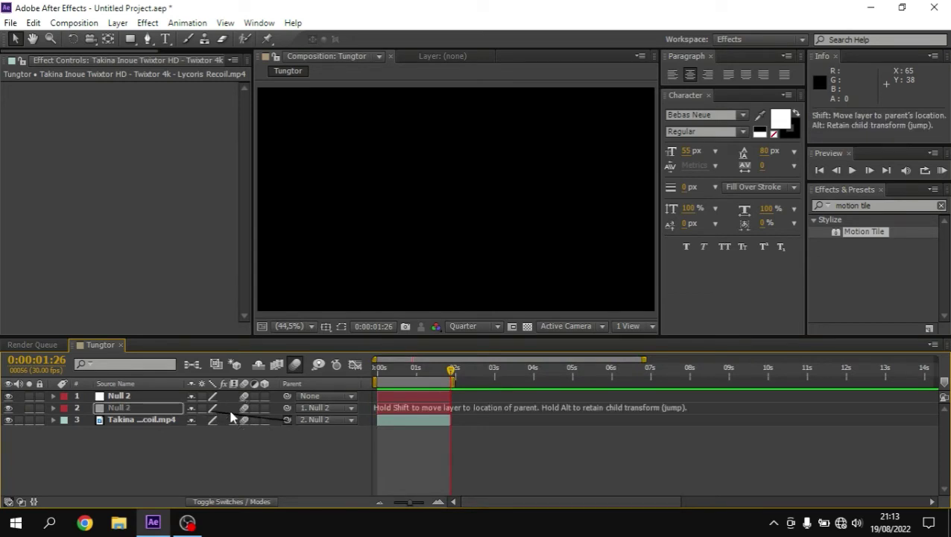
drag(287, 408, 180, 399)
click(378, 369)
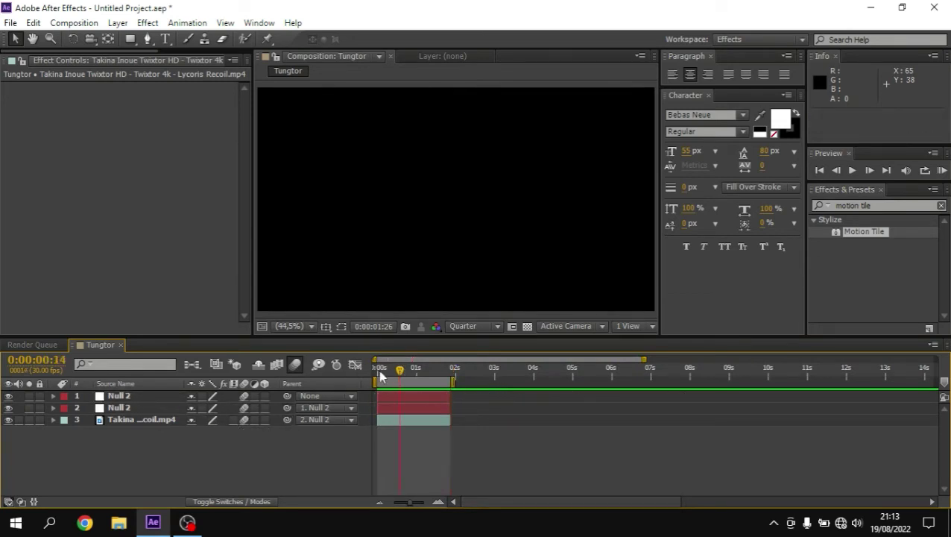
Apply Motion Tile to the remaining Takina clip with output width and height of 500
click(368, 406)
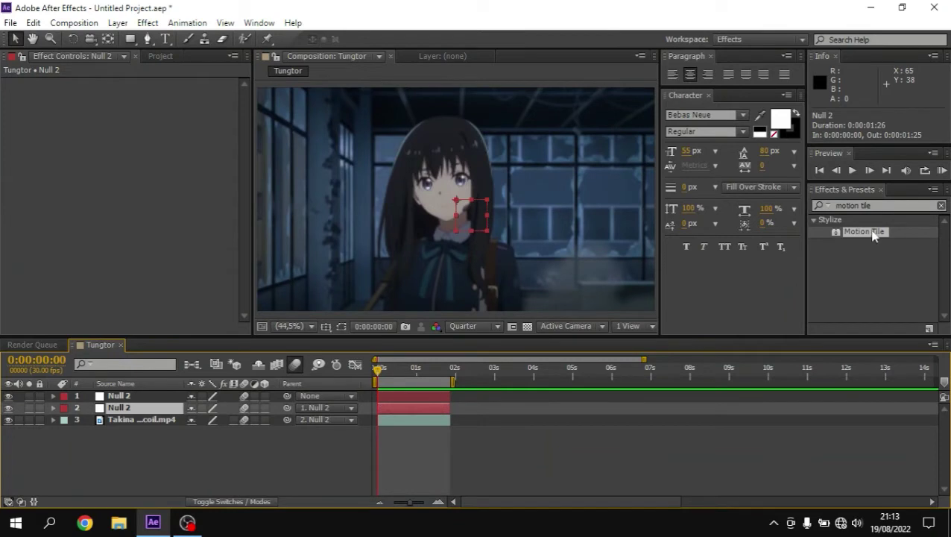
drag(865, 232, 527, 210)
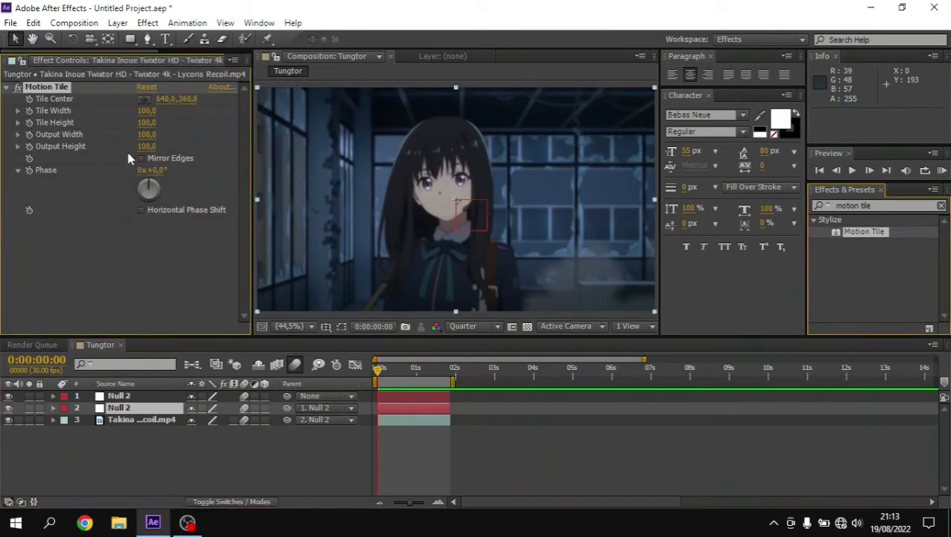
click(146, 135)
text(5)
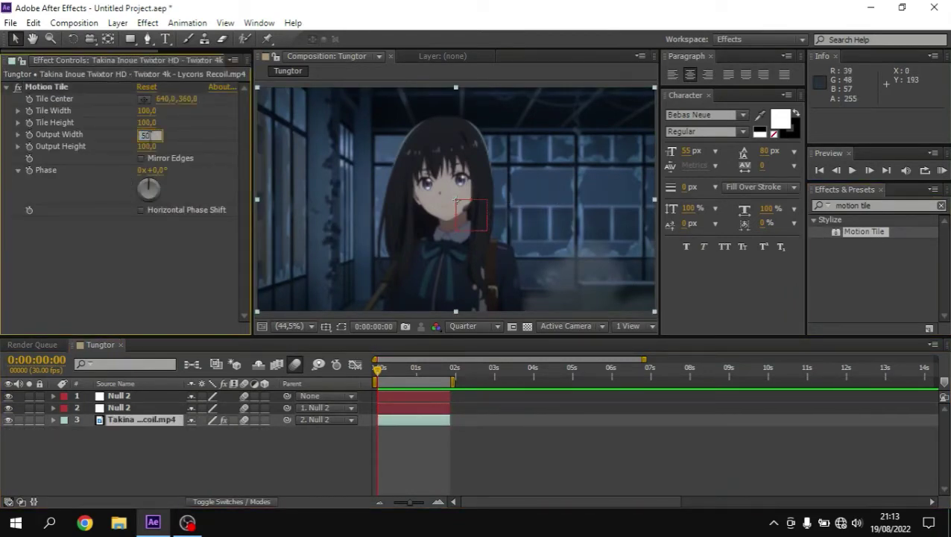
text(0)
click(146, 147)
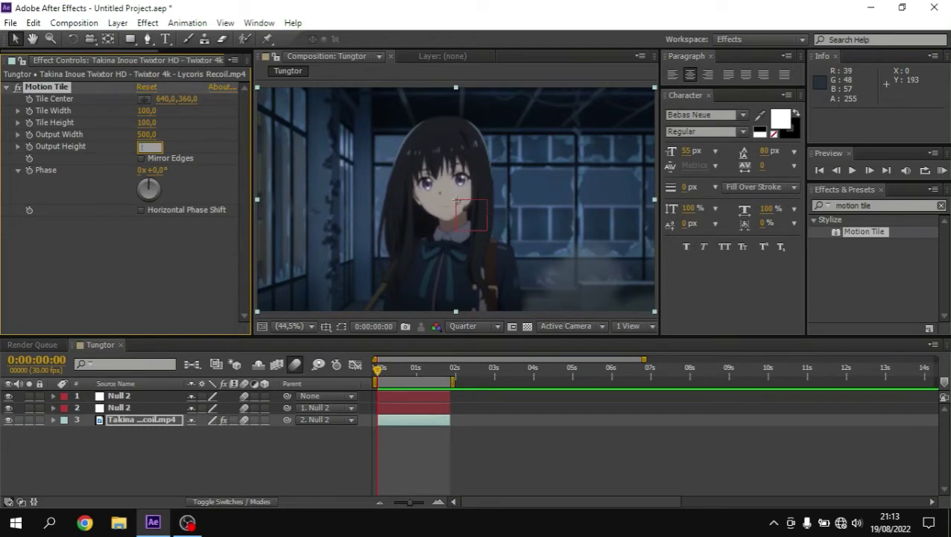
text(50)
key(Return)
click(117, 408)
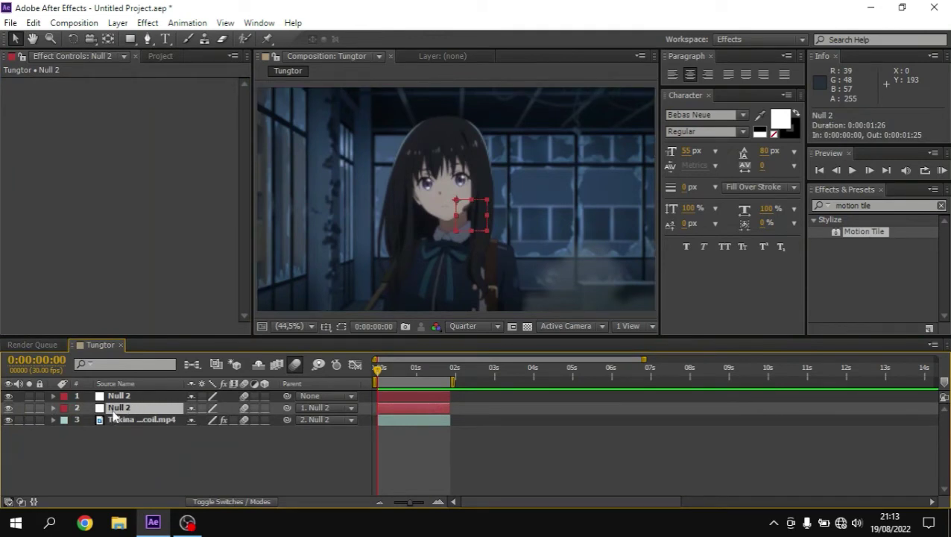
Add Position keyframes to Null 2 at 0s and 1:15
key(p)
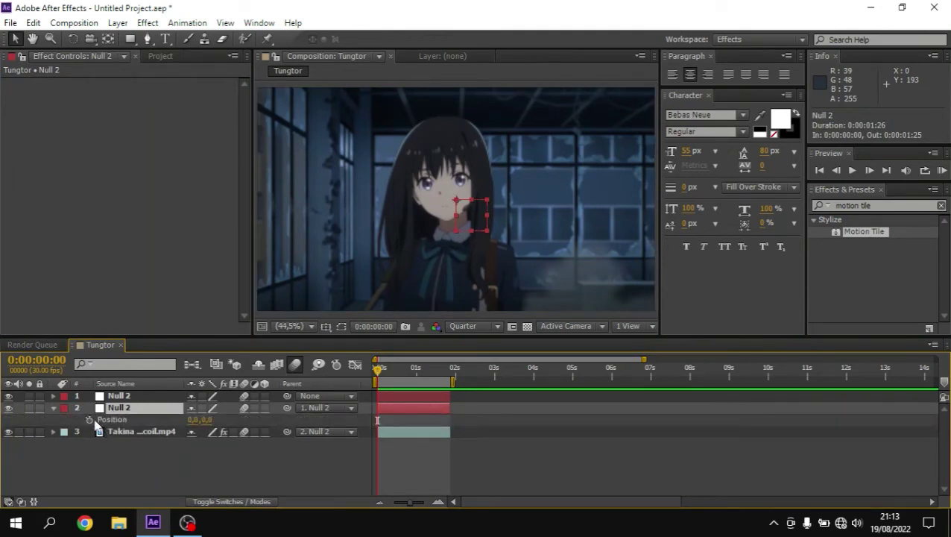
click(89, 420)
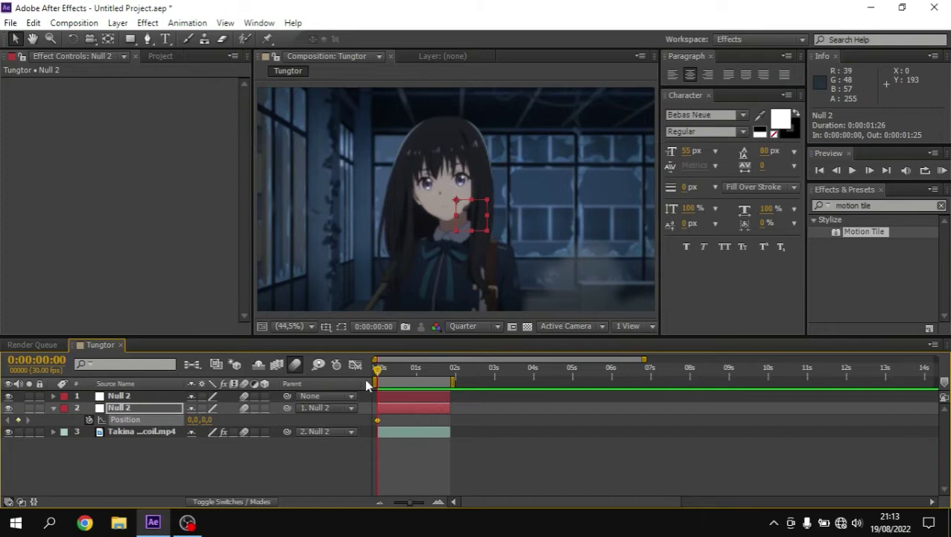
click(436, 376)
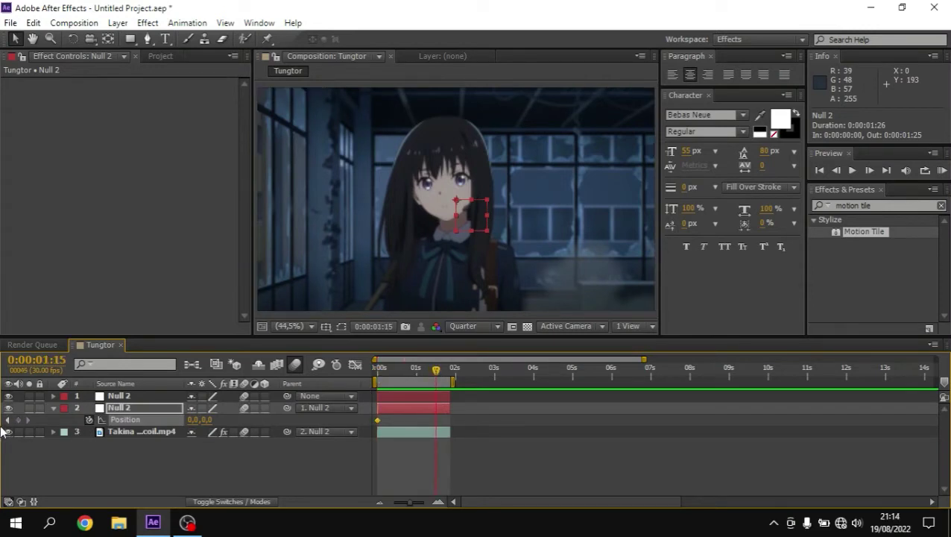
click(378, 420)
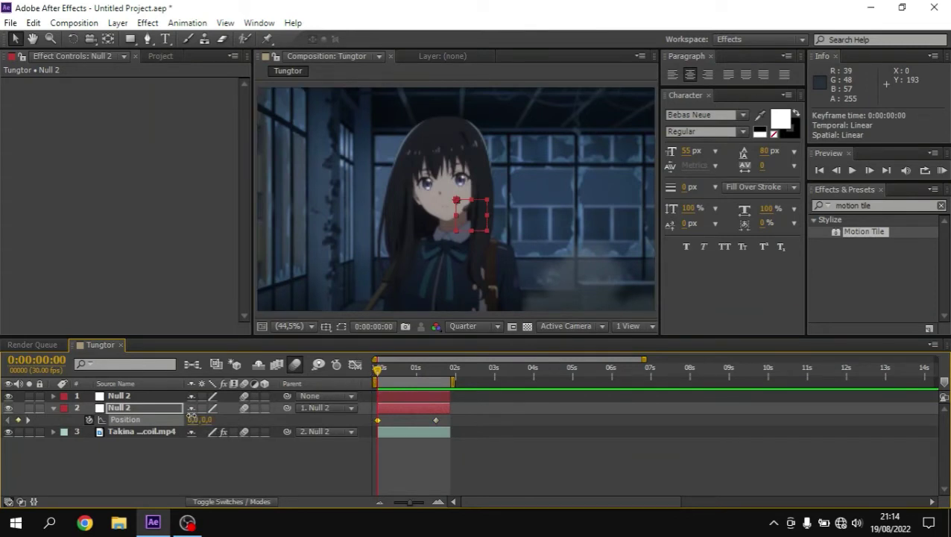
mouse_move(191, 415)
mouse_down()
mouse_move(209, 423)
mouse_move(175, 428)
mouse_move(200, 421)
mouse_up()
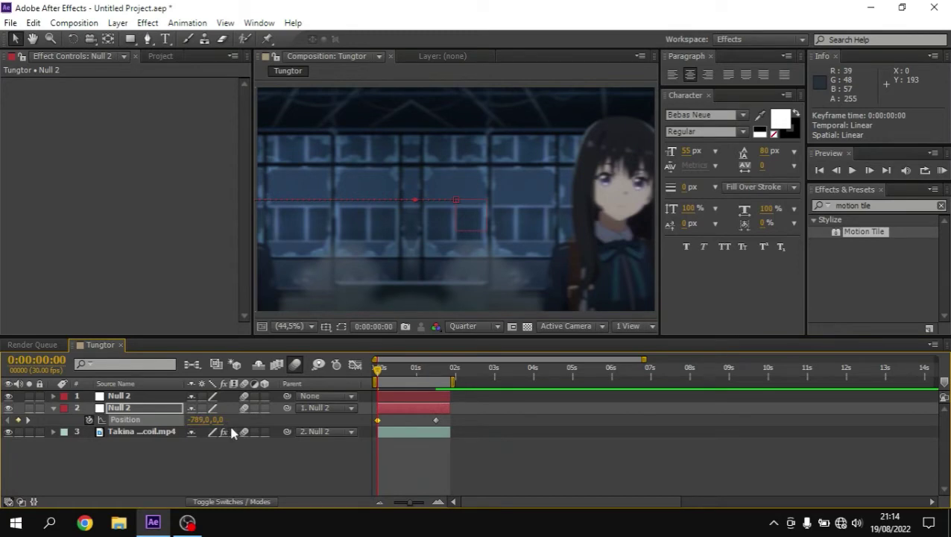
drag(198, 421, 190, 422)
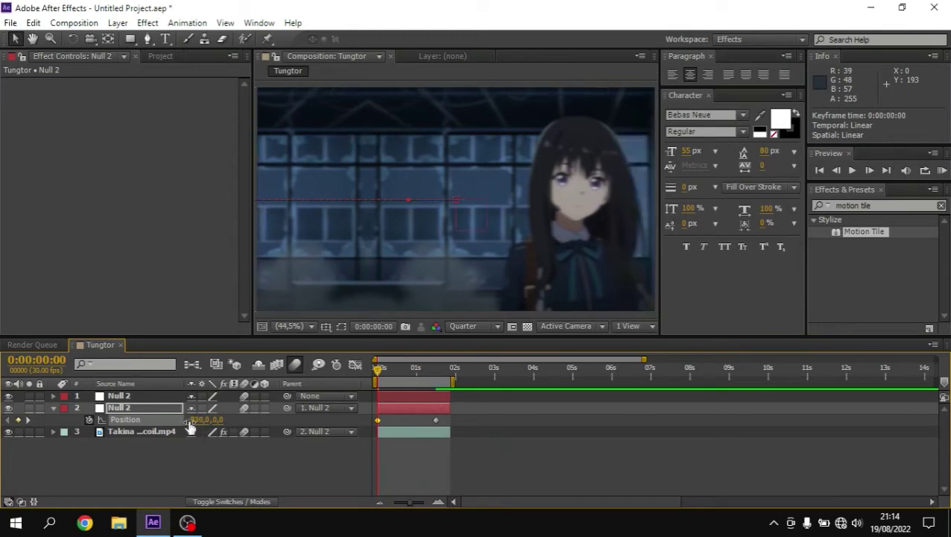
Set the 0s keyframe's X to -1500 and Easy Ease both keyframes
click(195, 420)
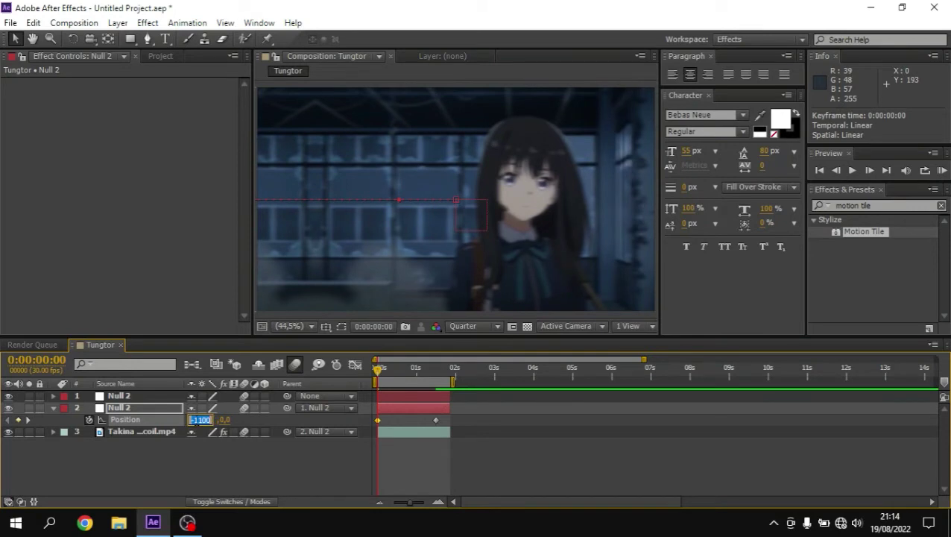
text(-400)
key(Return)
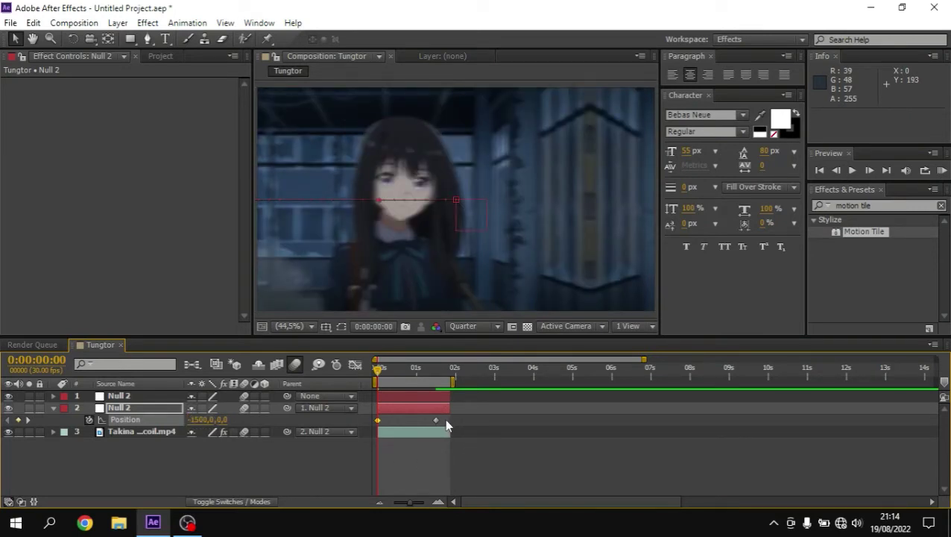
drag(444, 418, 330, 423)
key(F9)
Stretch the first Position keyframe's influence on the speed graph for a fast start and gentle stop
click(355, 365)
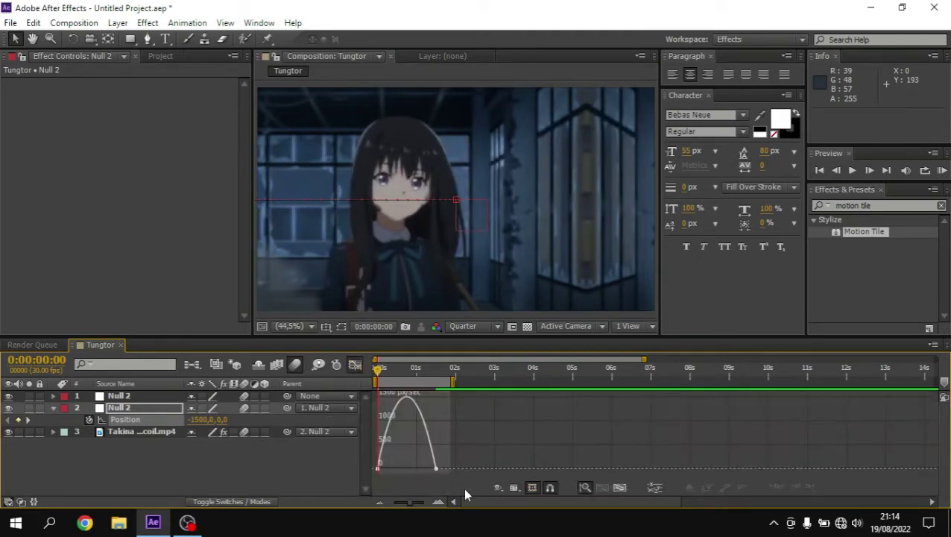
click(440, 501)
click(518, 486)
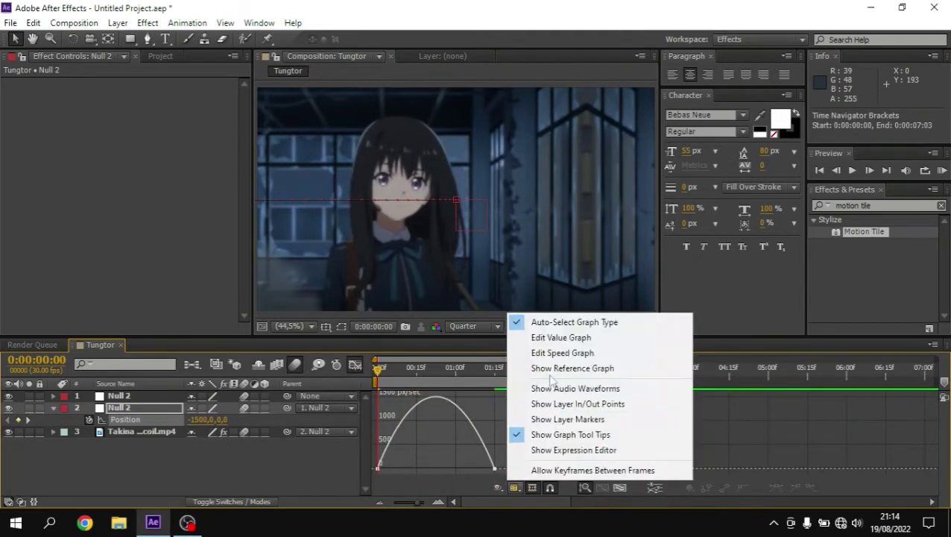
click(451, 461)
double_click(493, 468)
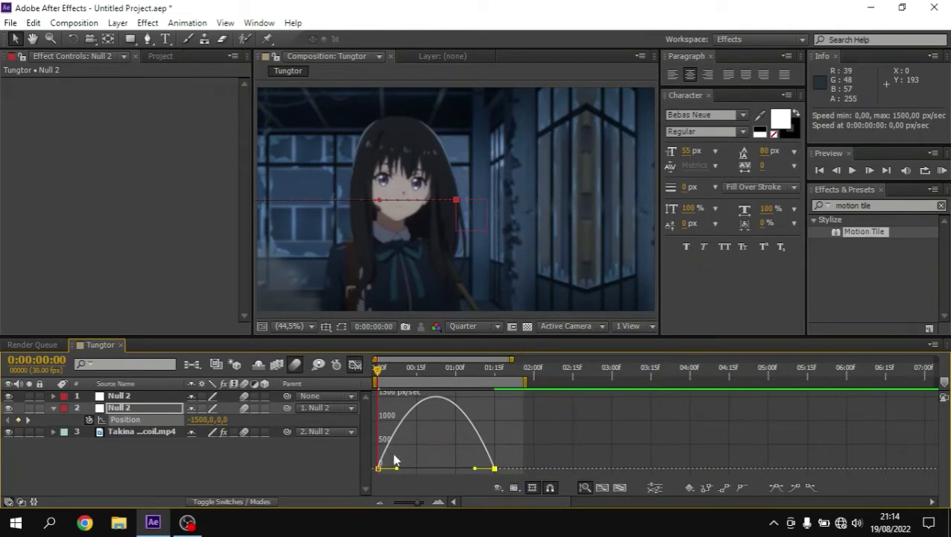
mouse_move(396, 469)
mouse_down()
mouse_move(471, 468)
mouse_move(356, 474)
mouse_up()
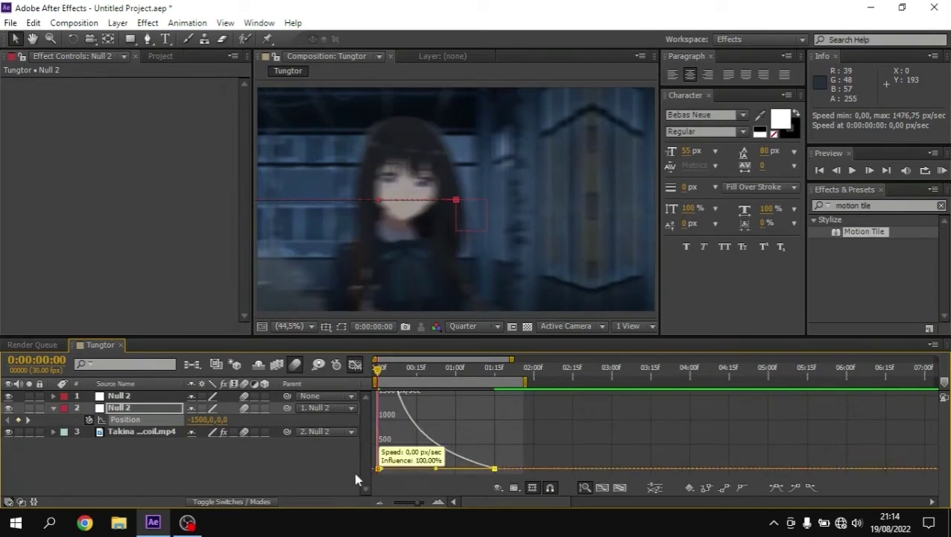
click(356, 370)
drag(393, 371, 455, 369)
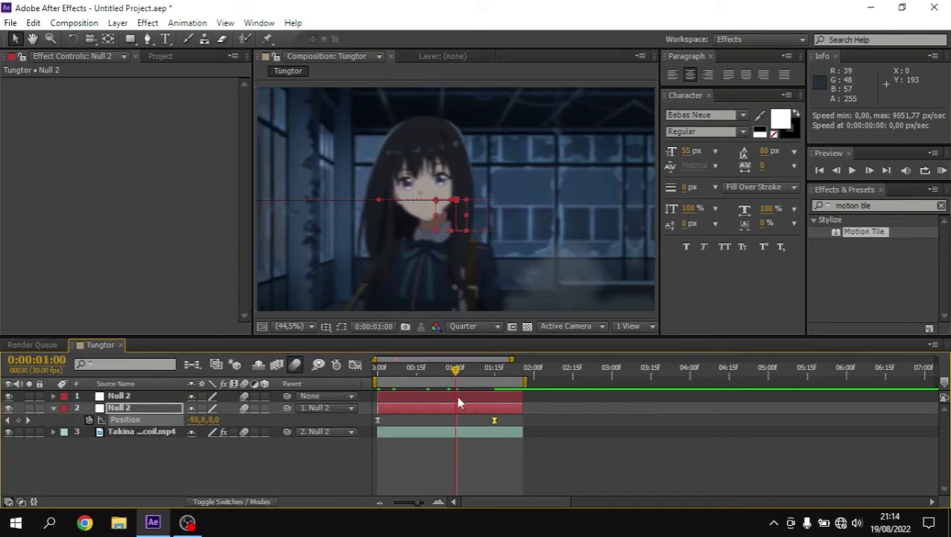
Keyframe the top Null 2's Position at 0:14 and 1:26, ending at X 2500
click(458, 403)
key(p)
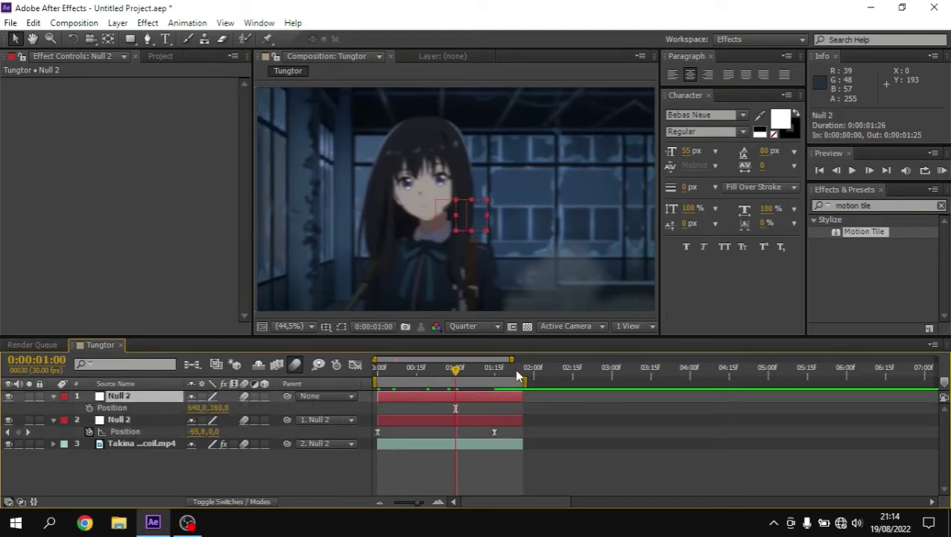
click(519, 366)
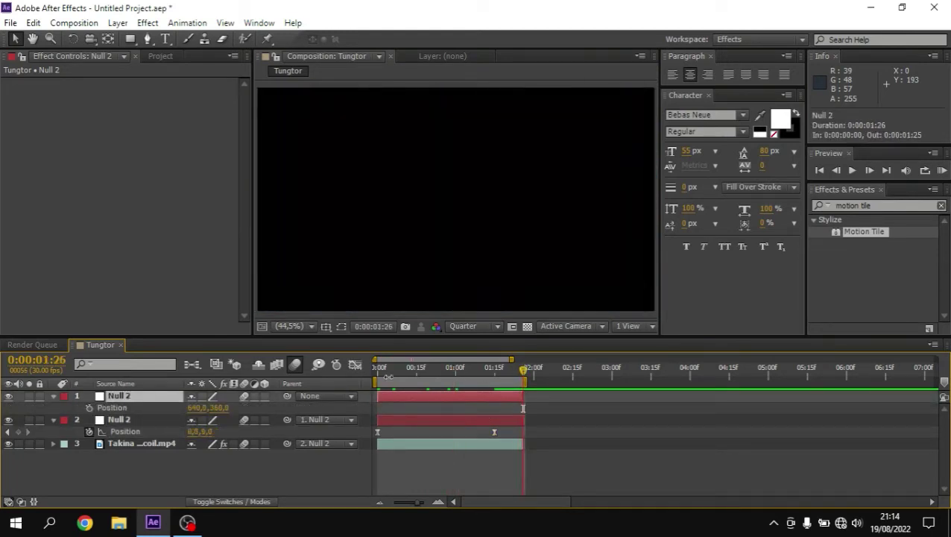
click(90, 408)
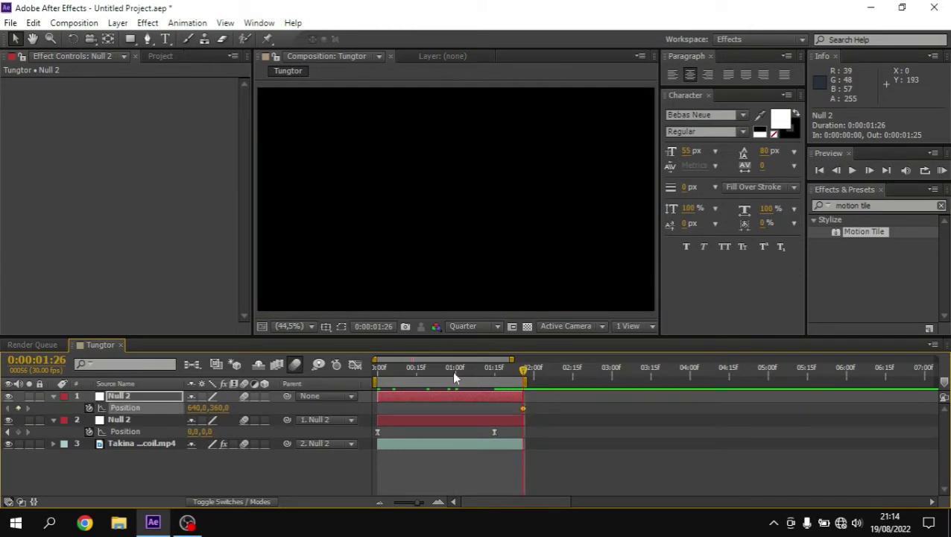
drag(436, 368, 408, 370)
click(414, 369)
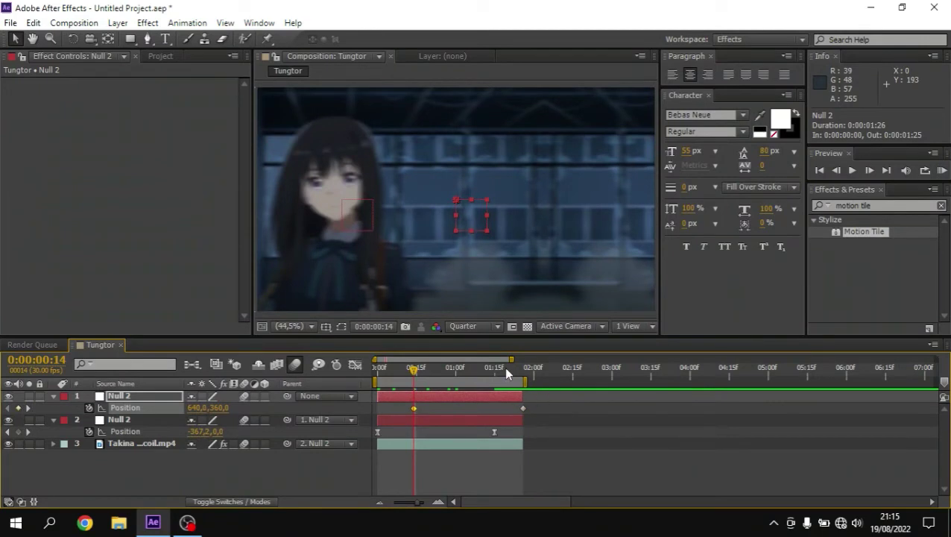
drag(504, 366, 524, 368)
click(522, 409)
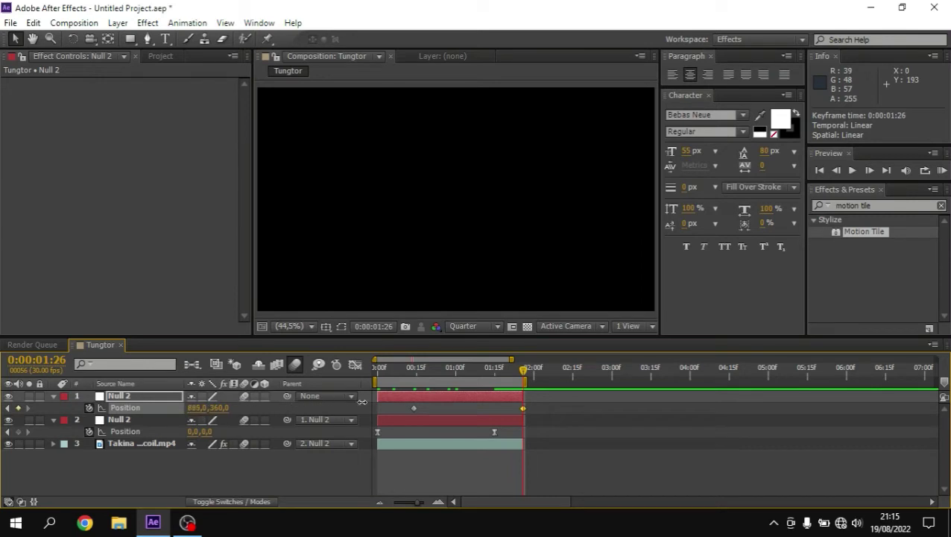
click(195, 408)
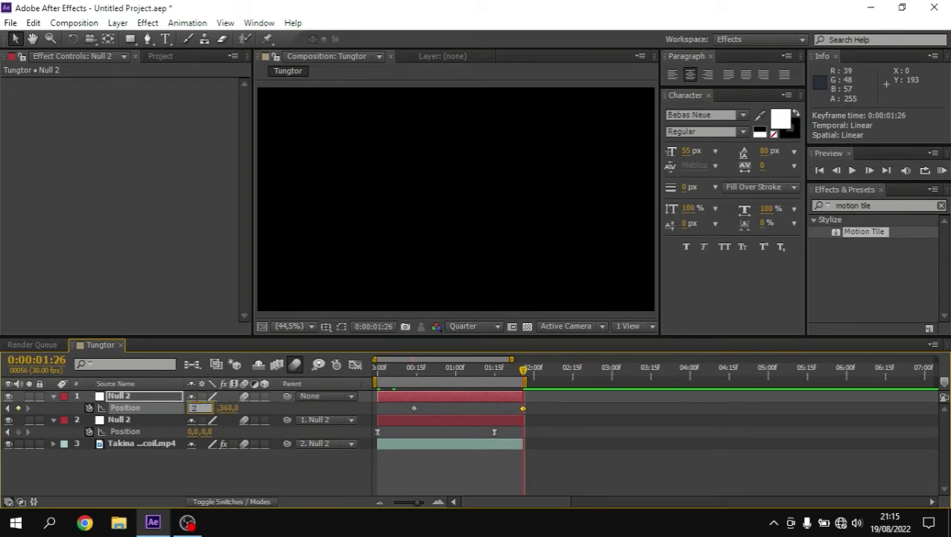
key(Return)
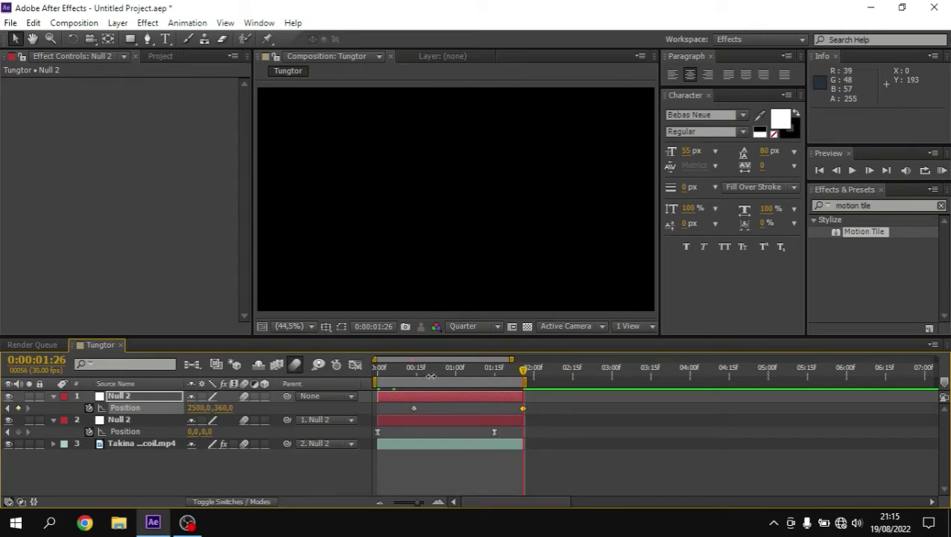
Easy Ease both keyframes, make the speed curve spike at the end, and preview
drag(552, 409, 401, 409)
key(F9)
click(356, 365)
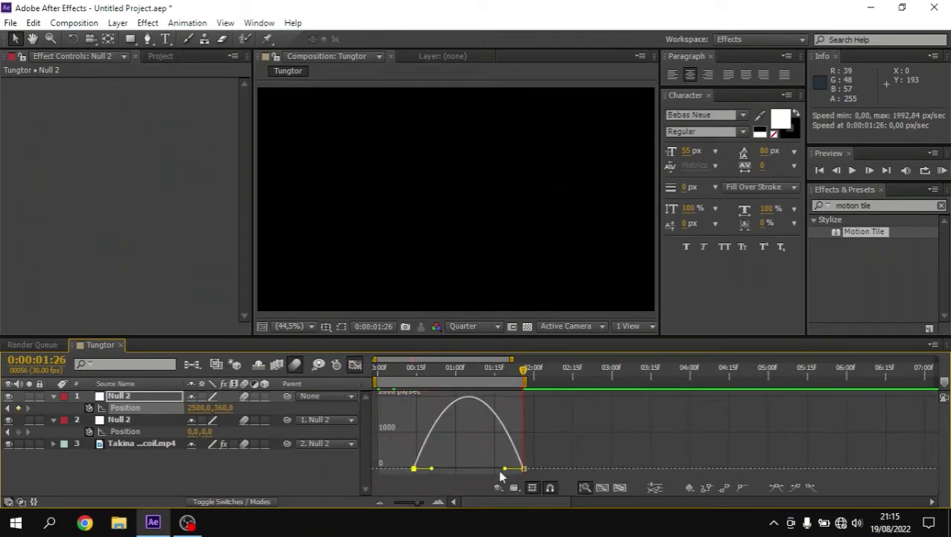
drag(505, 468, 560, 475)
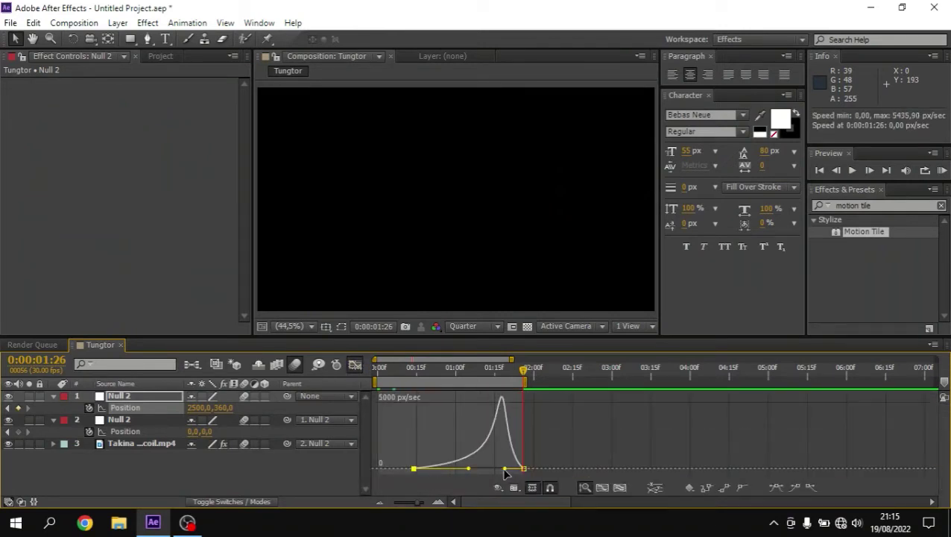
click(358, 365)
drag(522, 370, 519, 370)
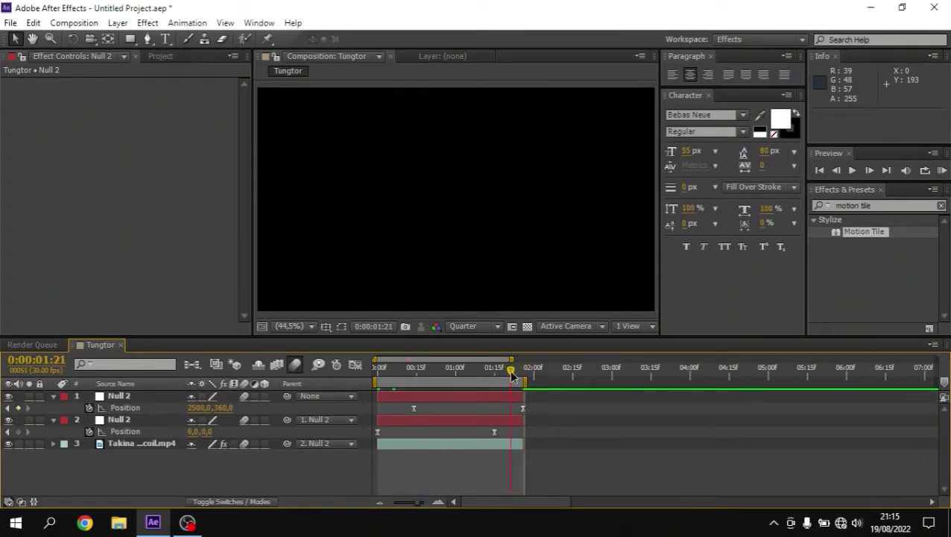
click(942, 171)
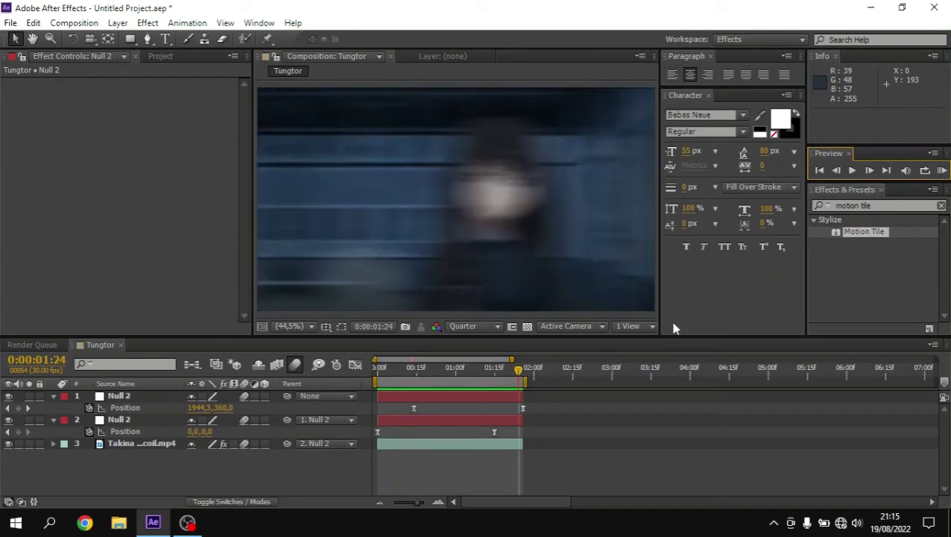
Change the top Null 2's 1:26 keyframe to X 2000
click(527, 377)
click(523, 368)
click(522, 408)
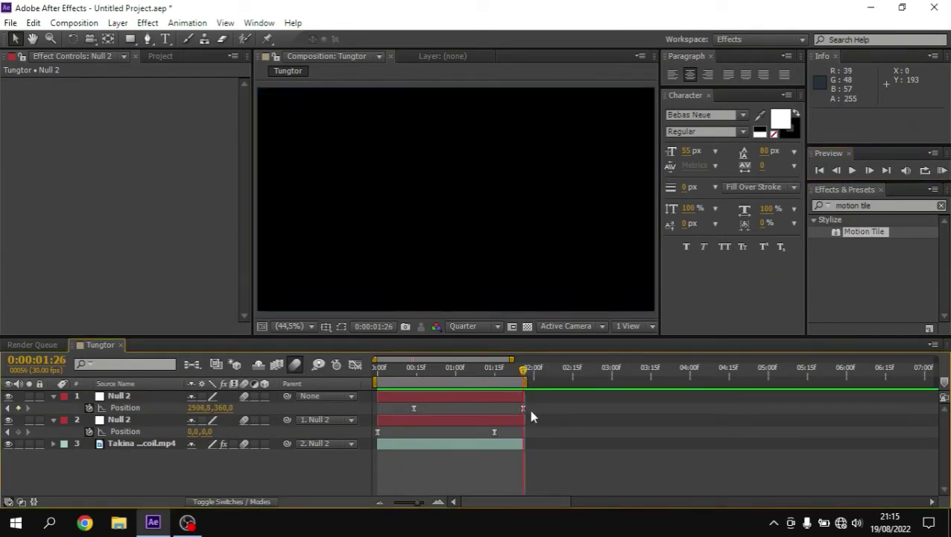
click(199, 408)
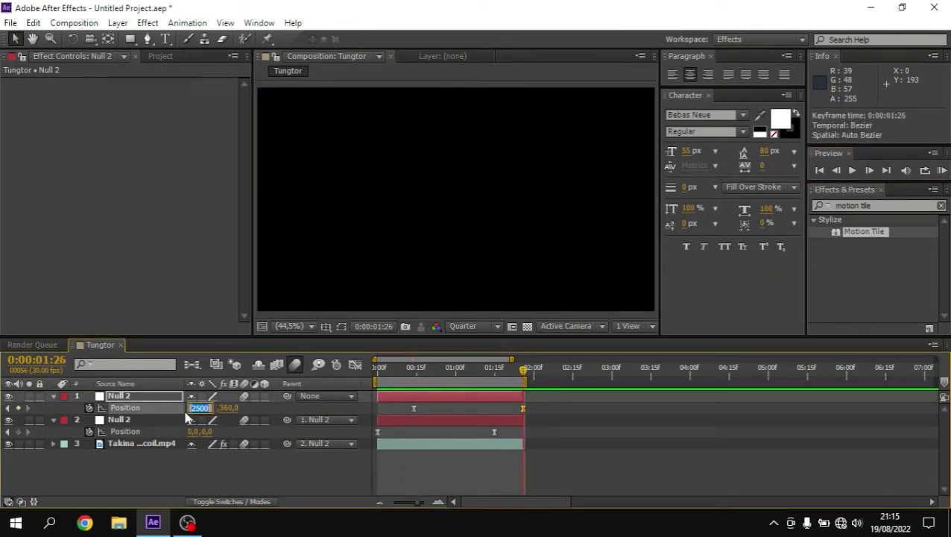
text(2000)
key(Return)
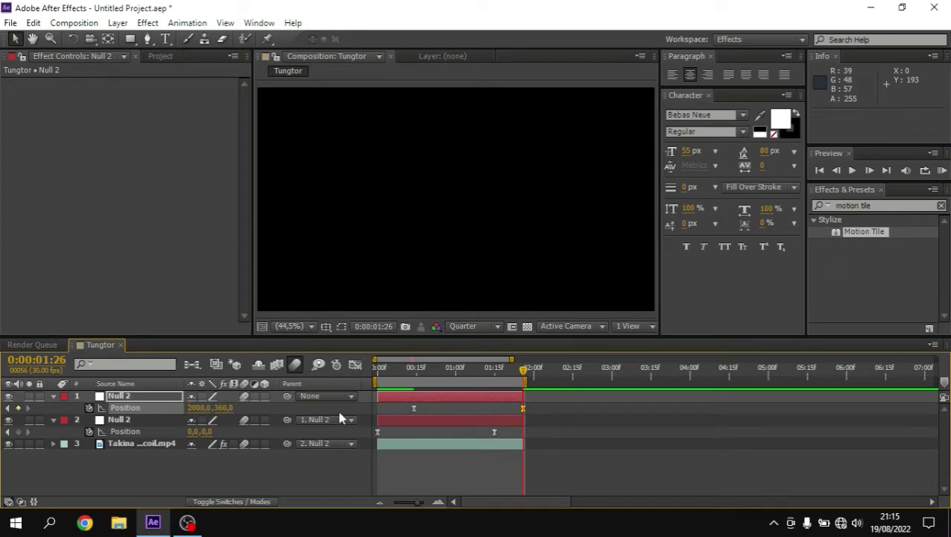
Move the exit's first keyframe to 0:00:00:19 and preview the transition
drag(414, 409, 426, 409)
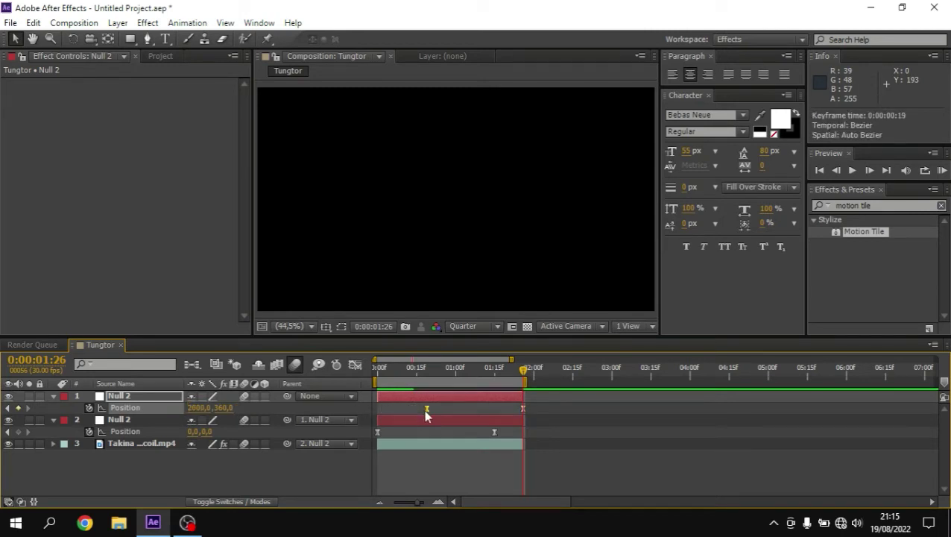
click(494, 433)
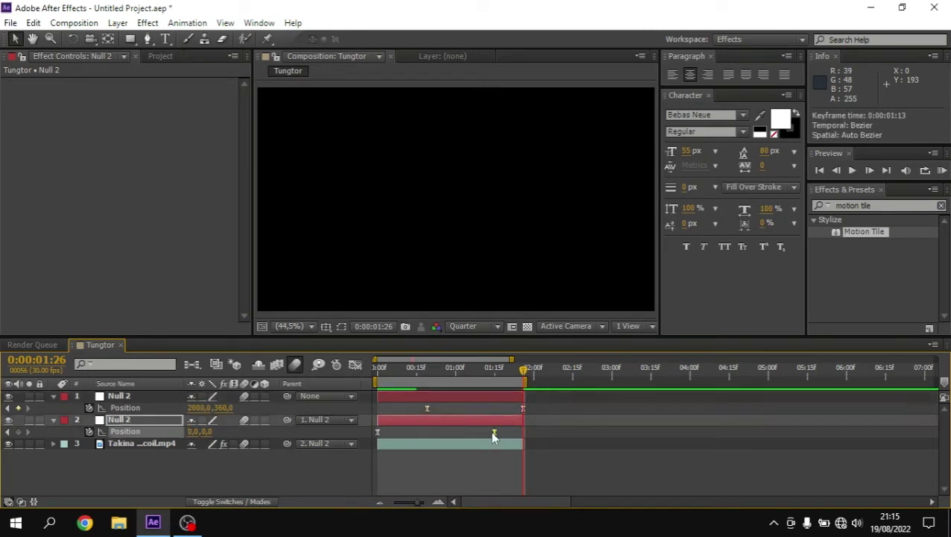
click(477, 492)
click(943, 171)
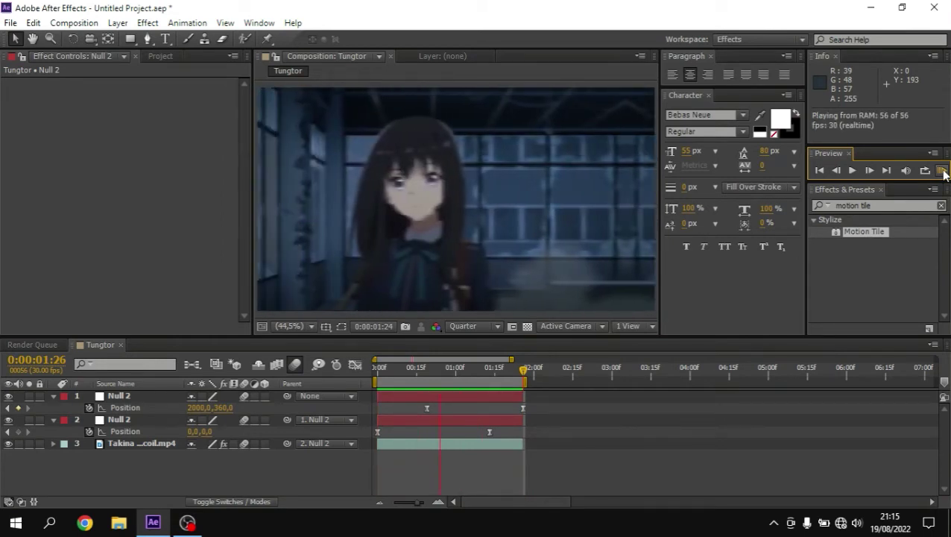
click(943, 171)
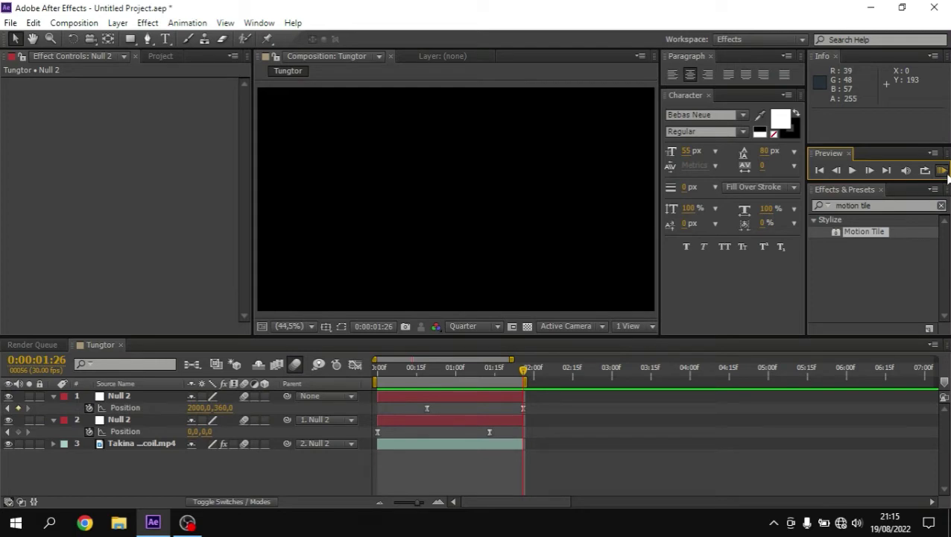
click(944, 171)
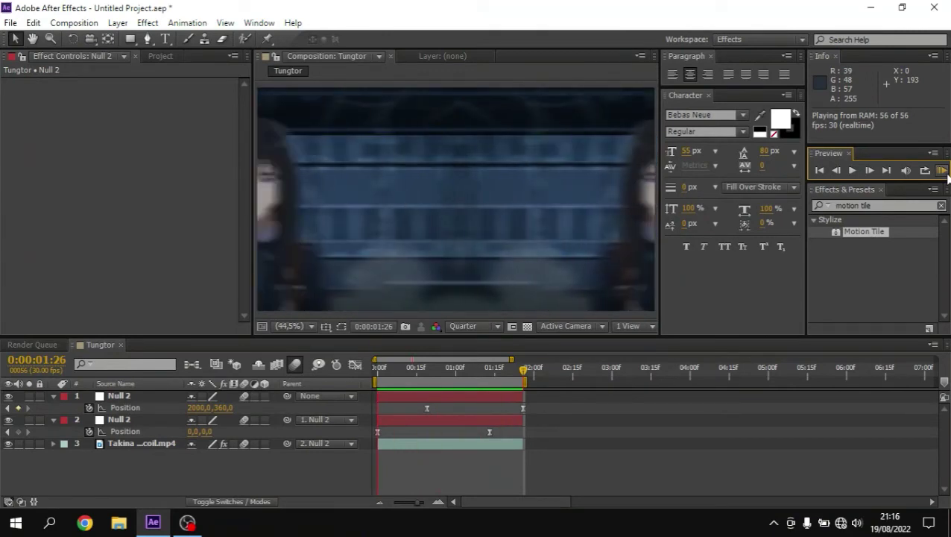
click(937, 284)
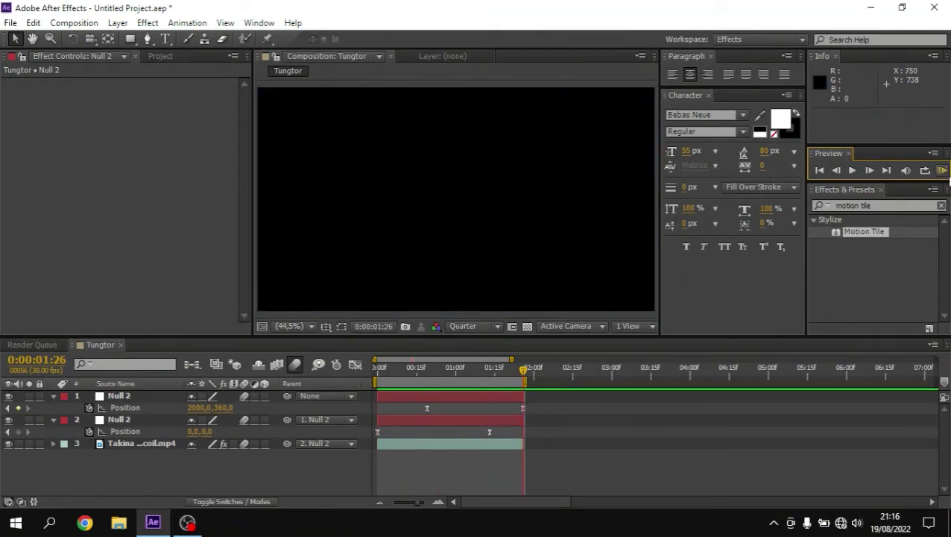
click(943, 171)
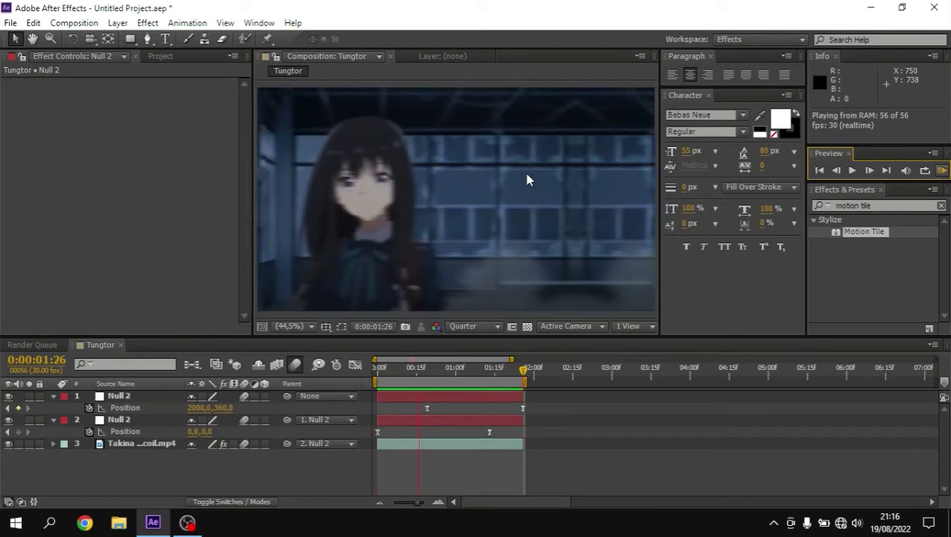
key(space)
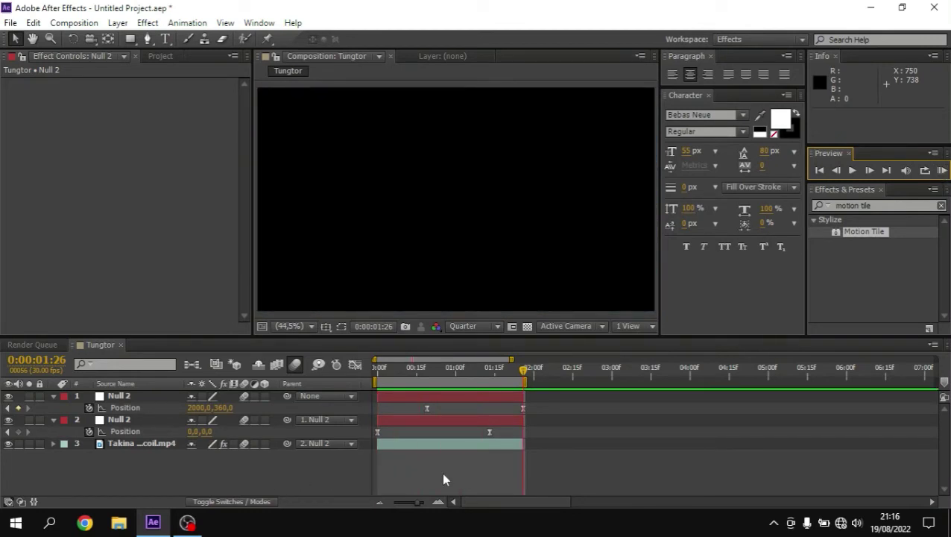
Duplicate the Takina clip layer and cut both Null 2 layers
click(448, 445)
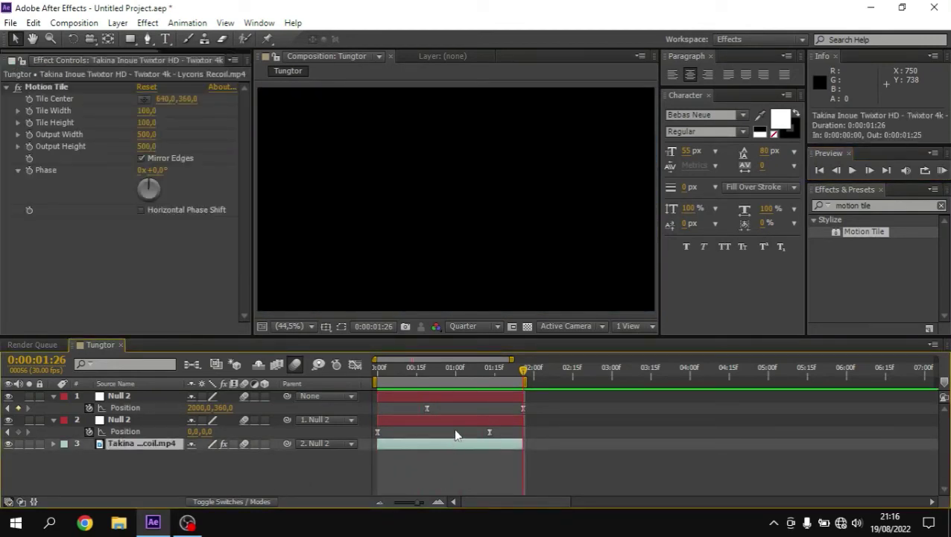
click(469, 401)
click(452, 451)
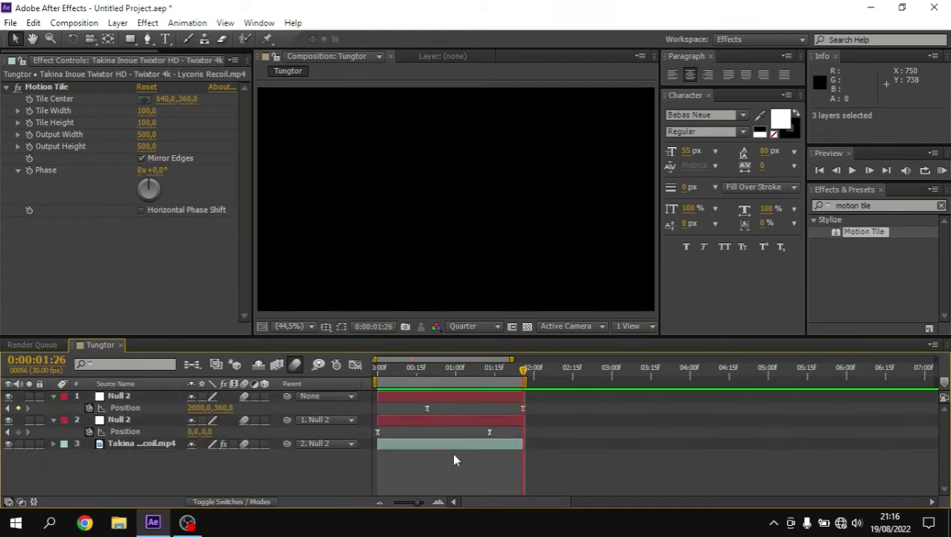
click(454, 445)
key(ctrl+d)
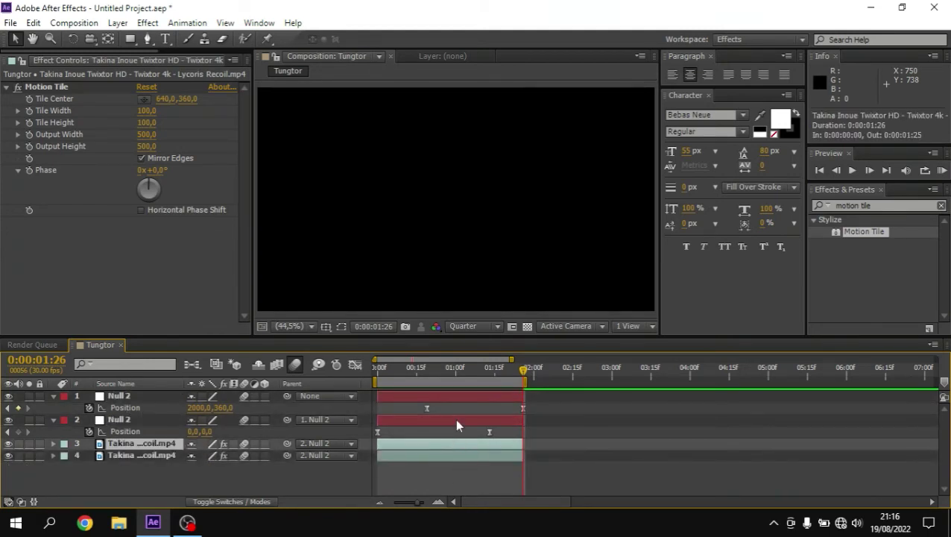
click(455, 419)
ctrl+click(463, 401)
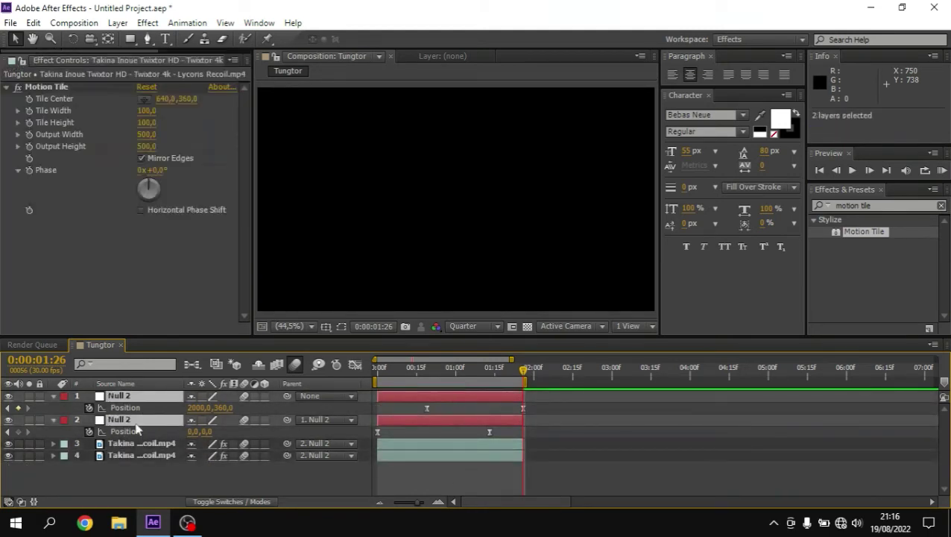
key(ctrl+x)
Delete the extra Takina clip and adjust the remaining clip's Position
click(138, 400)
key(Delete)
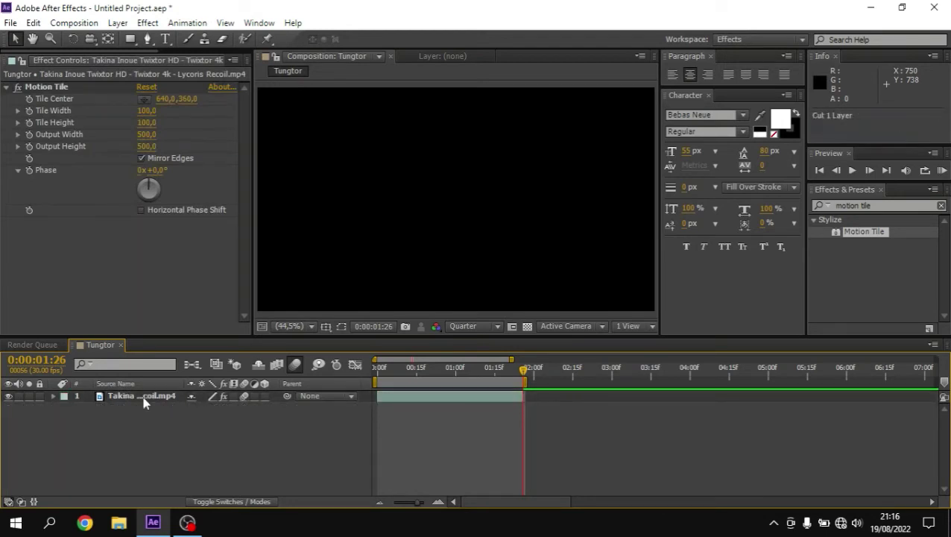
click(143, 397)
key(p)
click(195, 408)
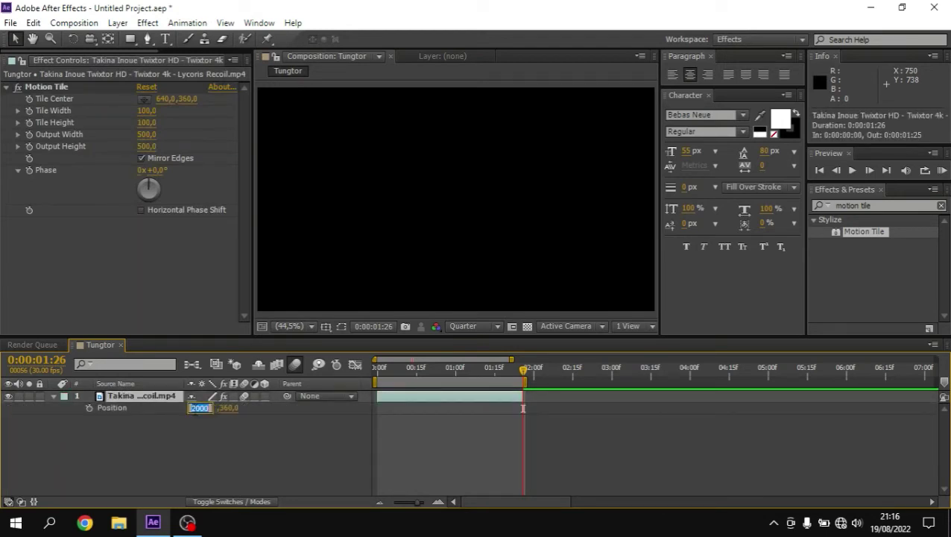
click(188, 470)
click(149, 396)
key(p)
Add a new Null Object layer to the Tungtor composition
right_click(254, 446)
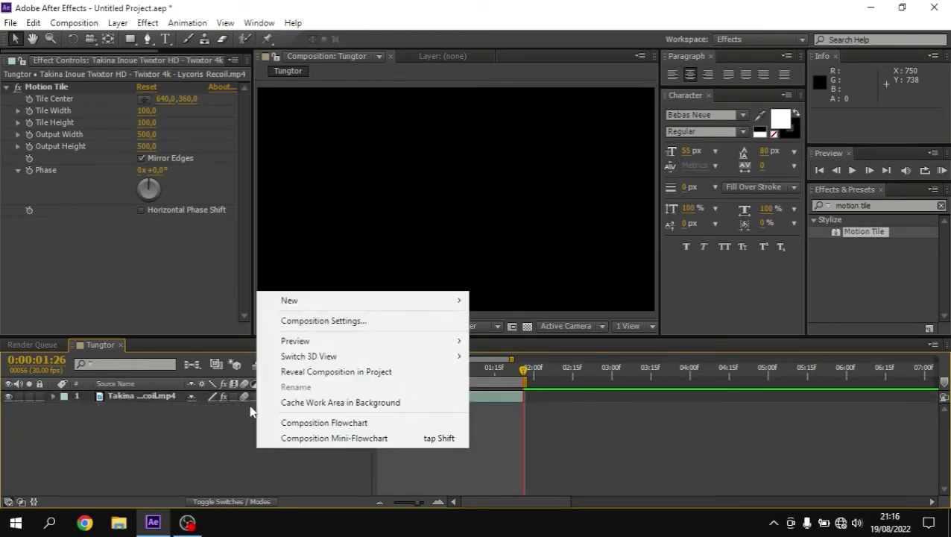
mouse_move(295, 302)
click(527, 382)
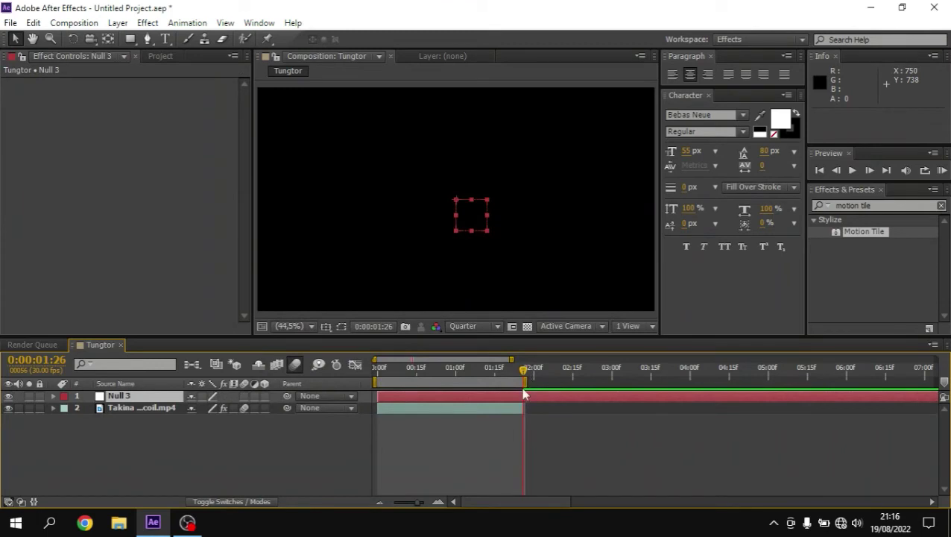
Duplicate the null and trim both null layers to end with the Takina clip at 1:26
key(ctrl+d)
drag(417, 506, 513, 494)
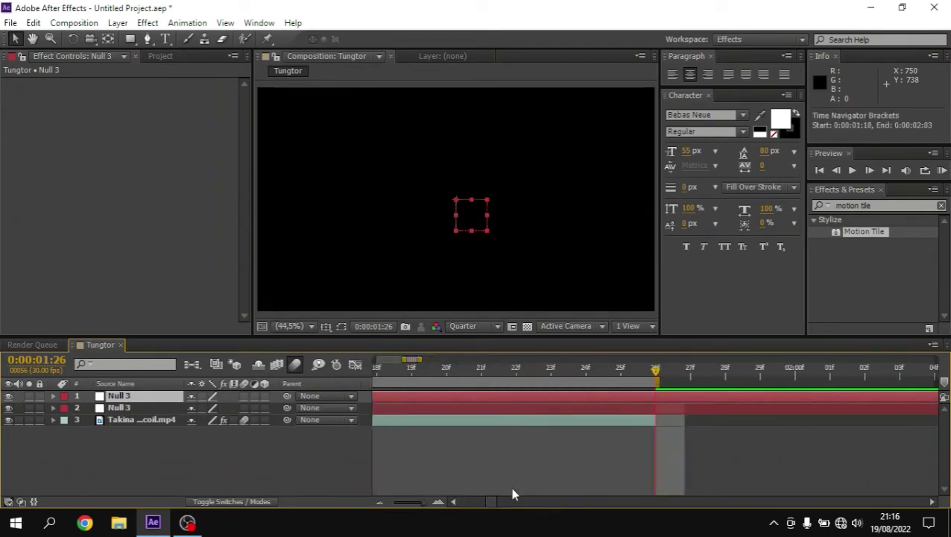
shift+click(668, 406)
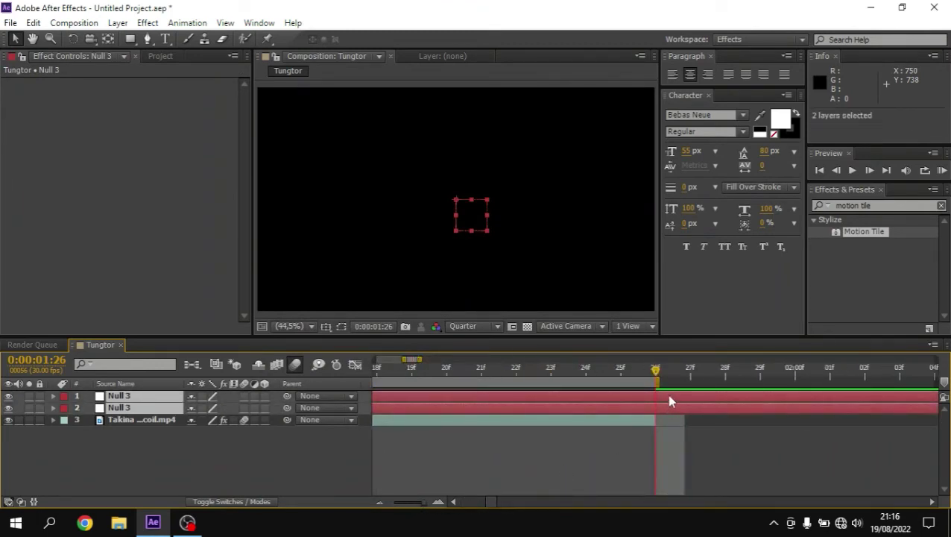
key(ctrl+shift+d)
key(ctrl+x)
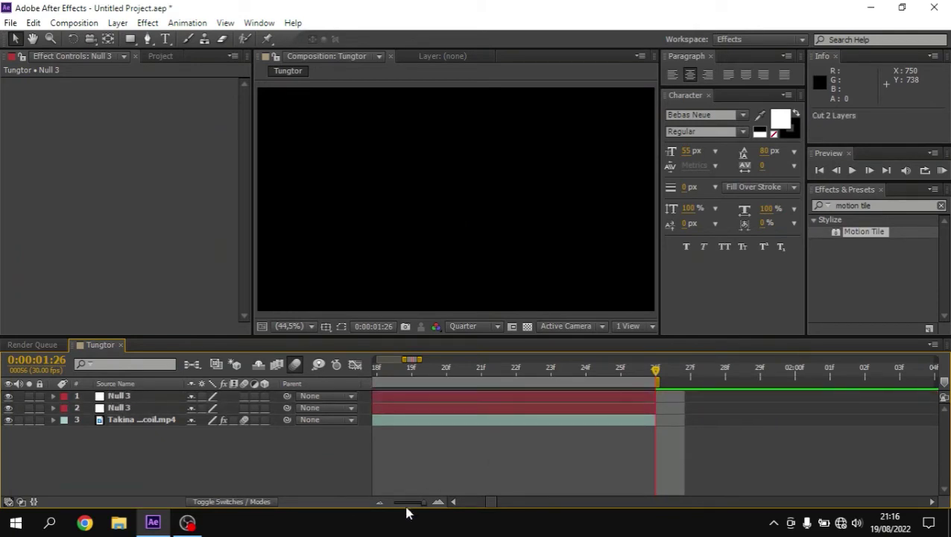
drag(425, 505, 418, 500)
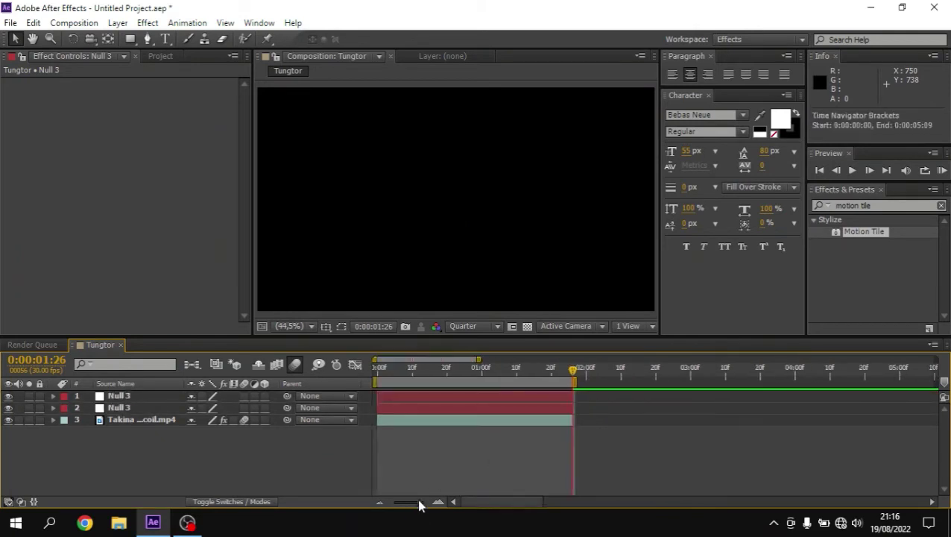
Parent the Takina clip to the second null, and the second null to the top null
click(434, 375)
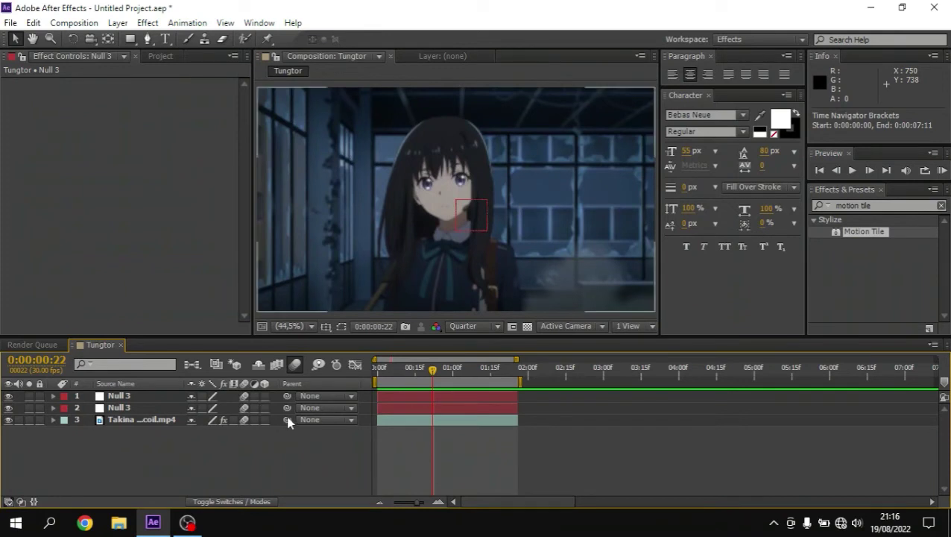
drag(288, 419, 112, 407)
mouse_move(287, 407)
mouse_down()
mouse_move(211, 410)
mouse_move(120, 396)
mouse_up()
key(Home)
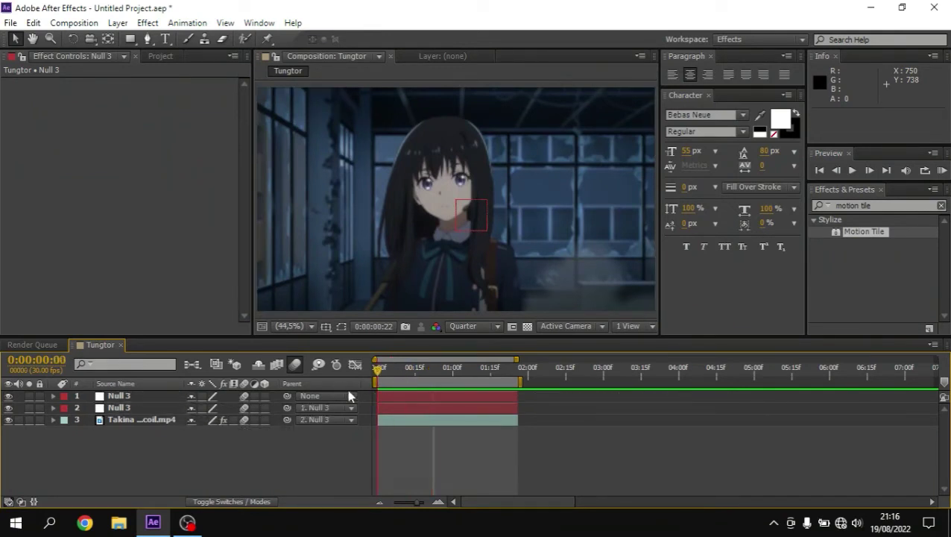
click(385, 410)
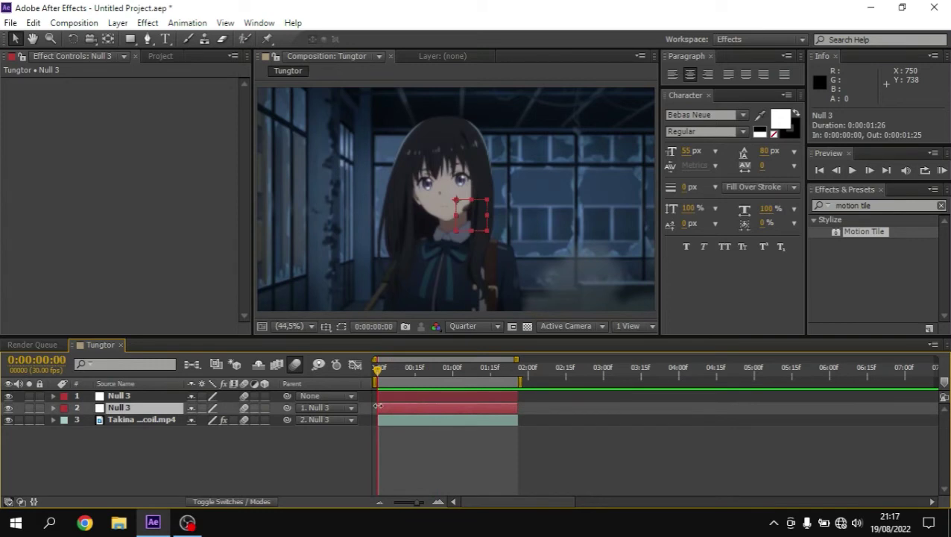
Keyframe the second null's Rotation from 120° at 0:00 to 0° at 1:15
key(r)
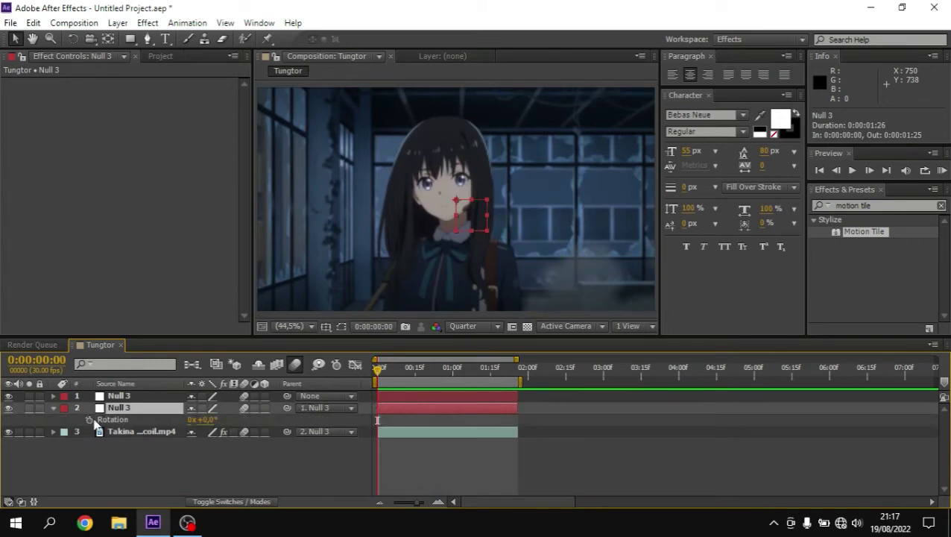
click(89, 420)
click(492, 372)
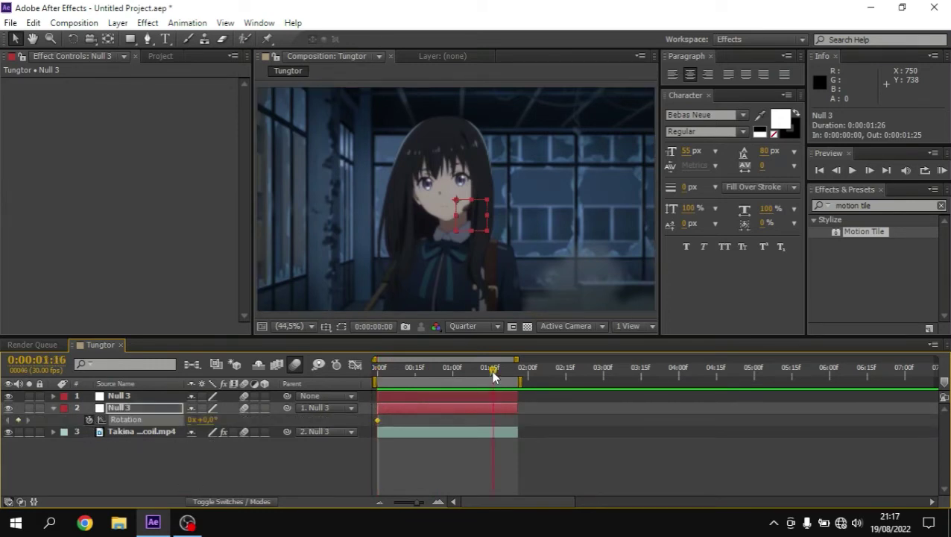
drag(403, 376, 372, 411)
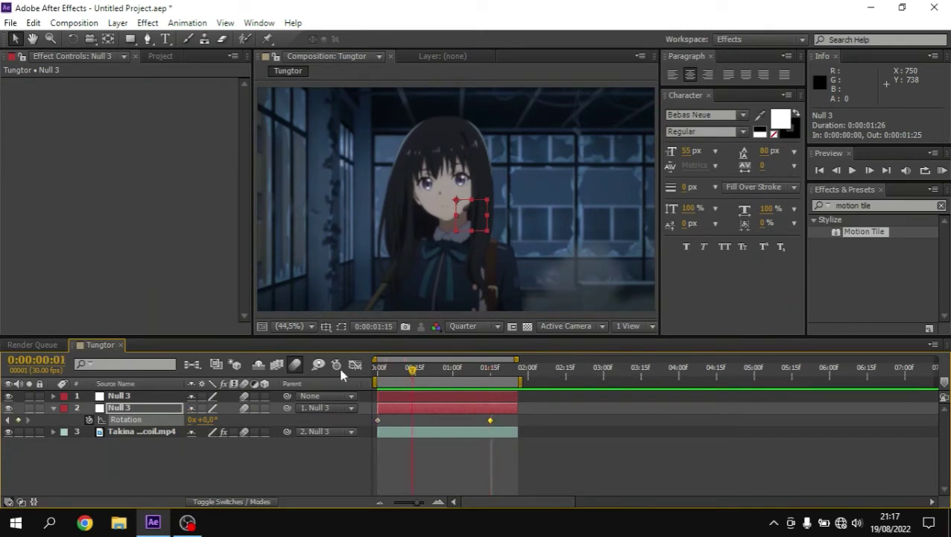
drag(203, 420, 217, 420)
click(210, 420)
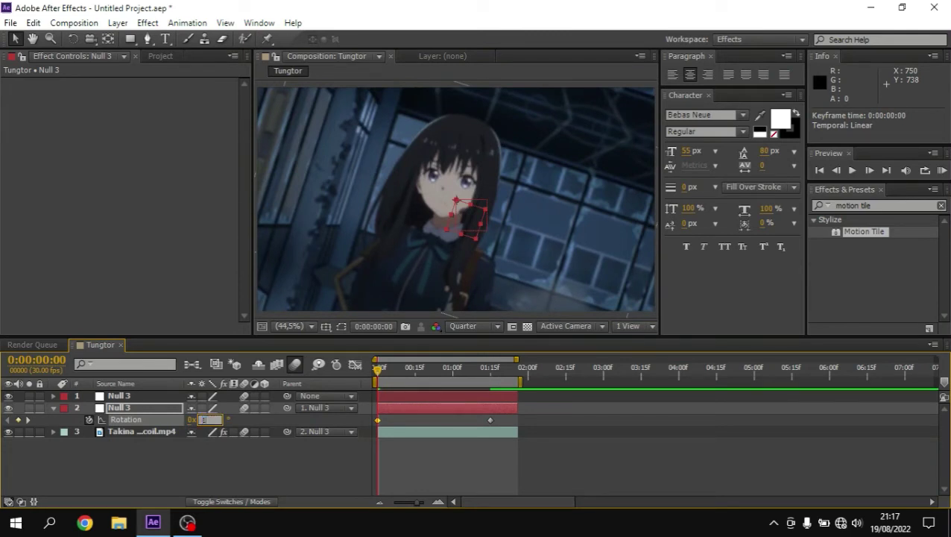
key(Return)
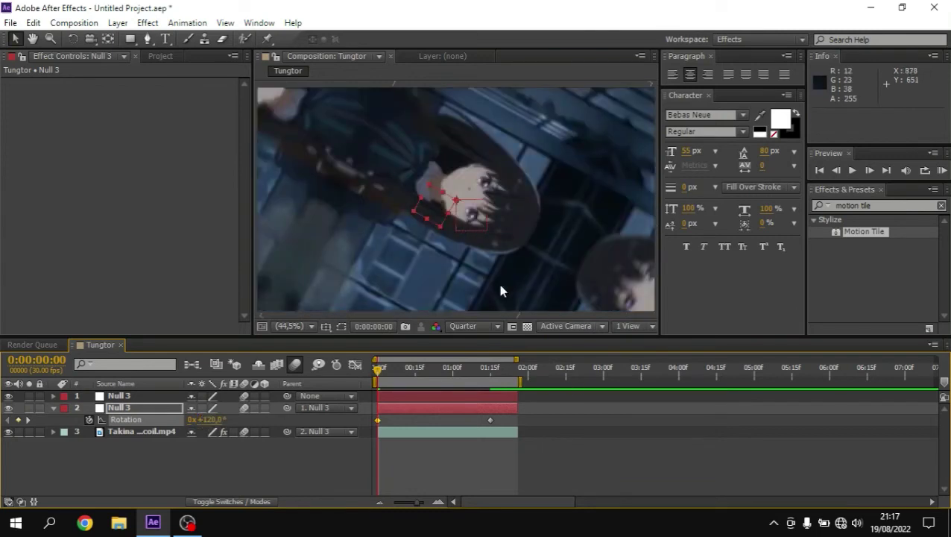
Shape the rotation speed curve so the spin starts fast and eases gently into 0°
click(326, 422)
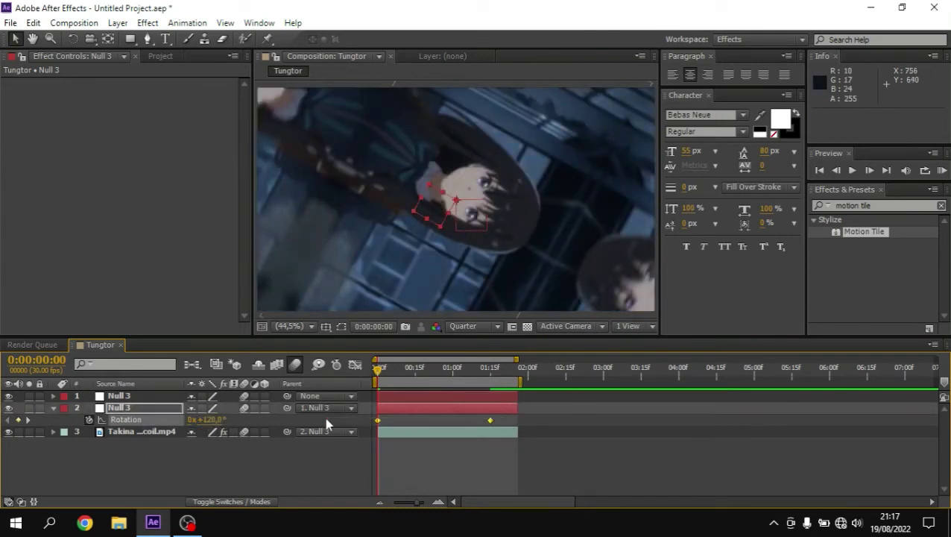
click(355, 364)
click(489, 467)
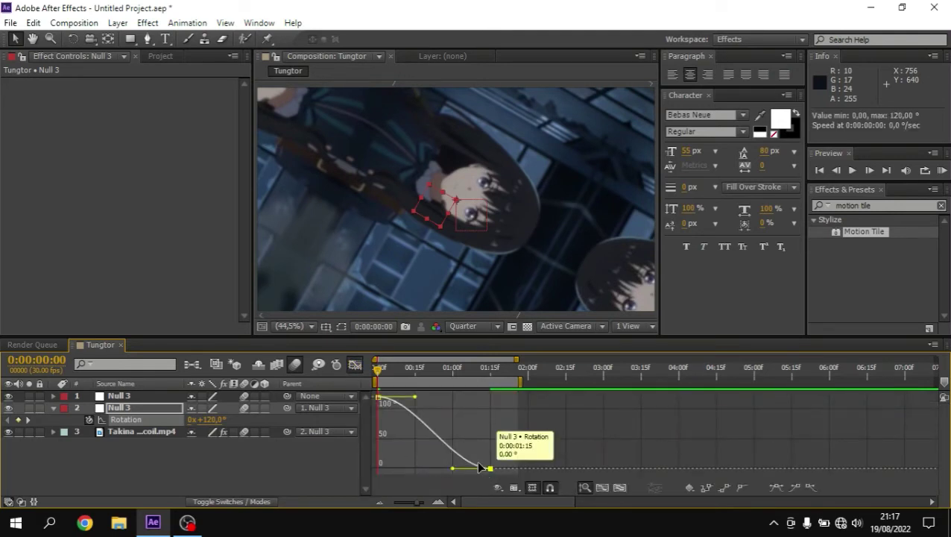
drag(415, 396, 372, 458)
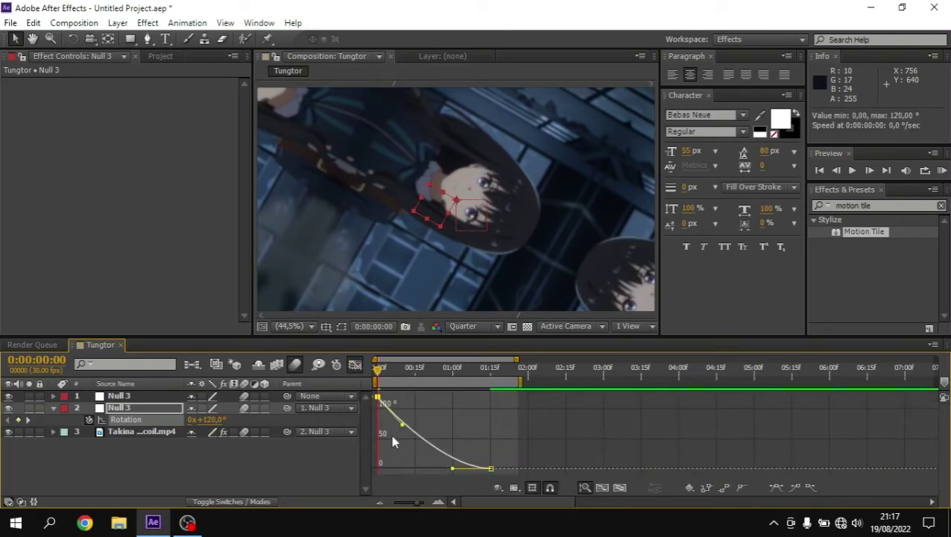
drag(453, 468, 403, 471)
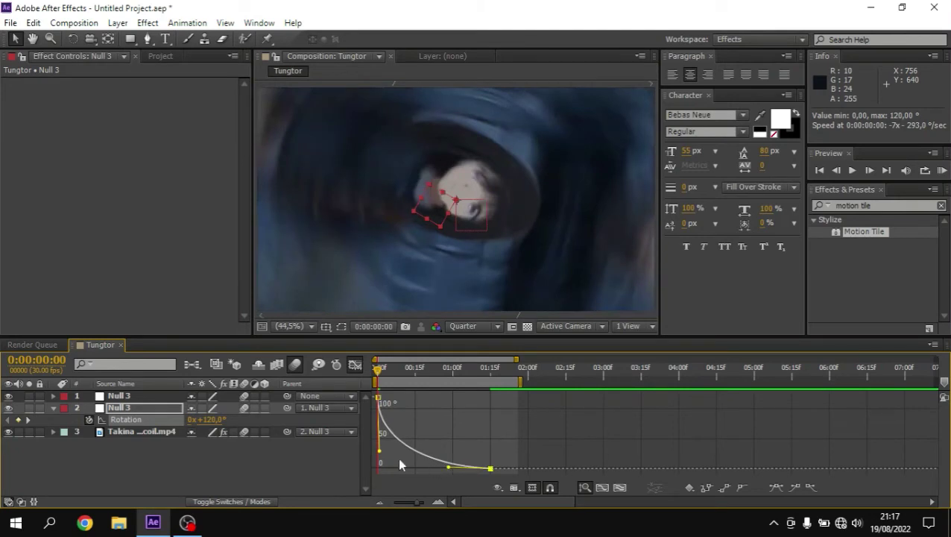
click(355, 363)
click(510, 395)
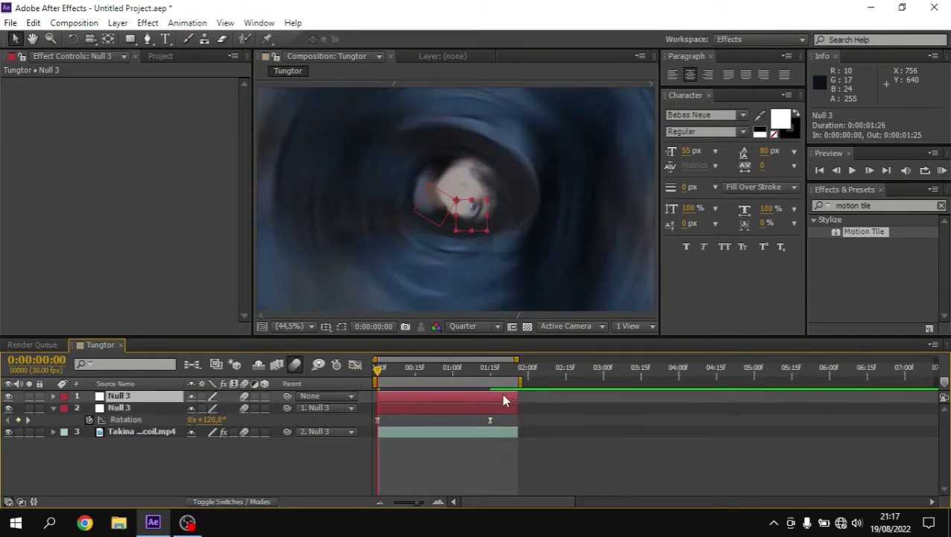
key(r)
drag(501, 369, 516, 371)
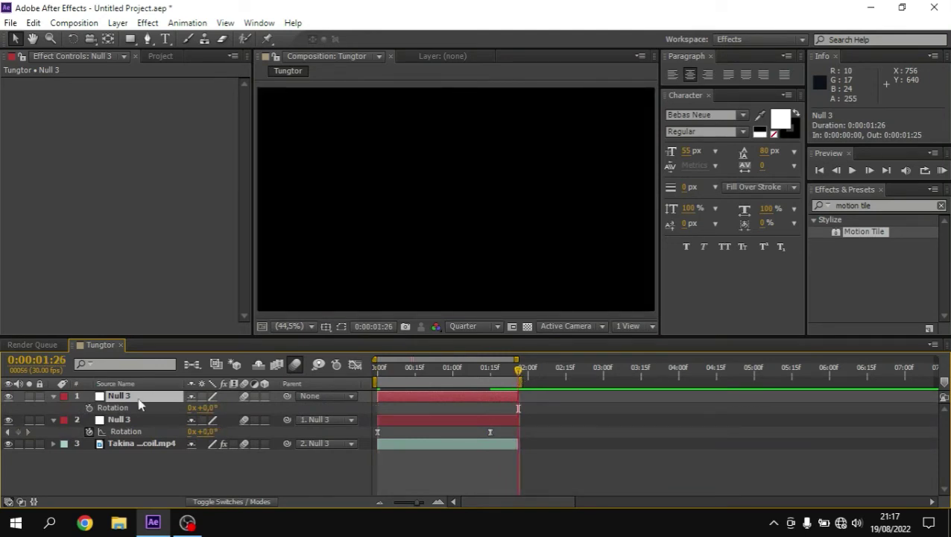
Keyframe the top null's Rotation from 0° at 0:15 to -120° at 1:26
click(89, 408)
click(413, 371)
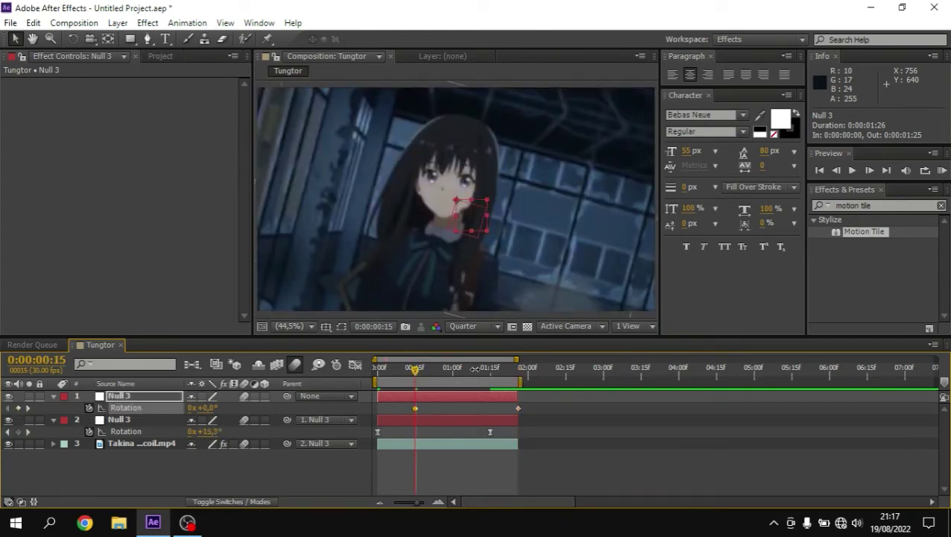
mouse_move(475, 371)
mouse_down()
mouse_move(518, 397)
mouse_move(518, 377)
mouse_up()
click(516, 407)
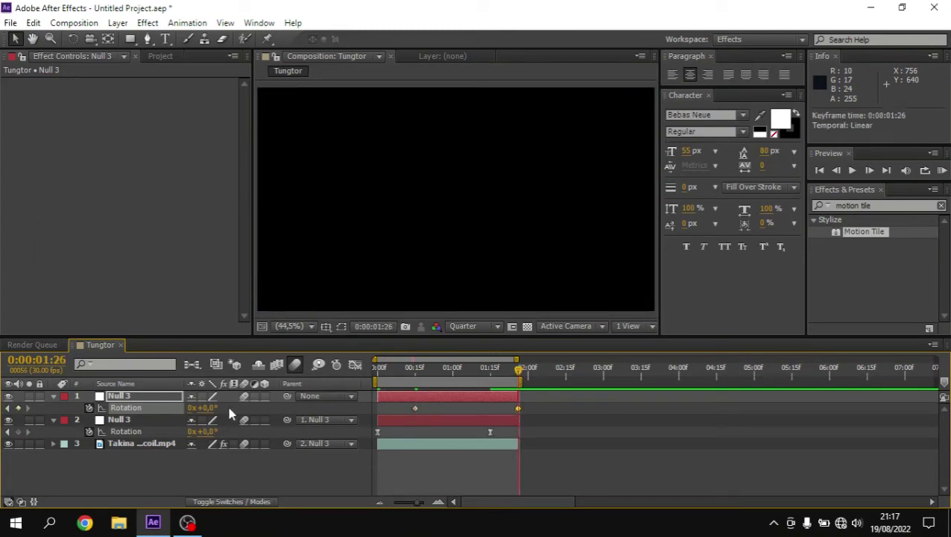
click(208, 408)
key(Return)
Curve the top null's rotation to hold still longer, then accelerate sharply into the end
click(414, 412)
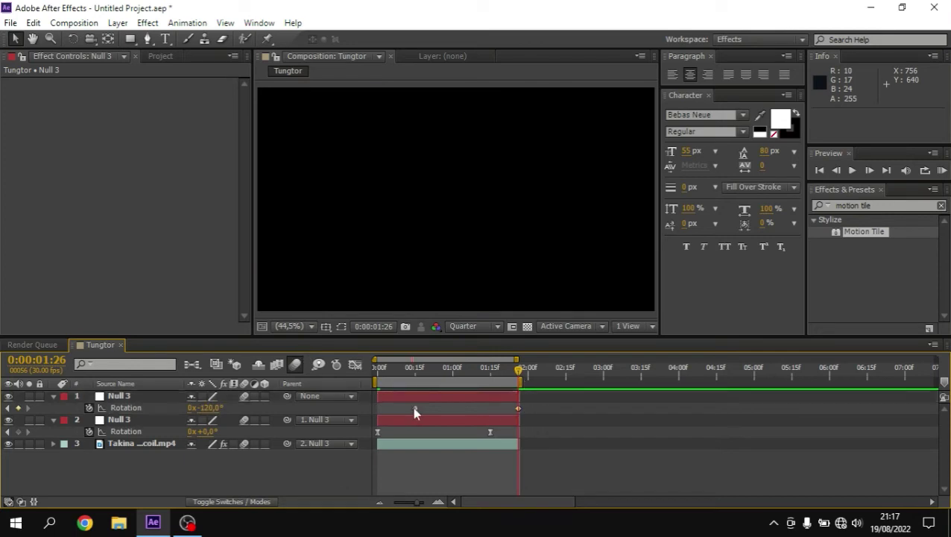
click(416, 408)
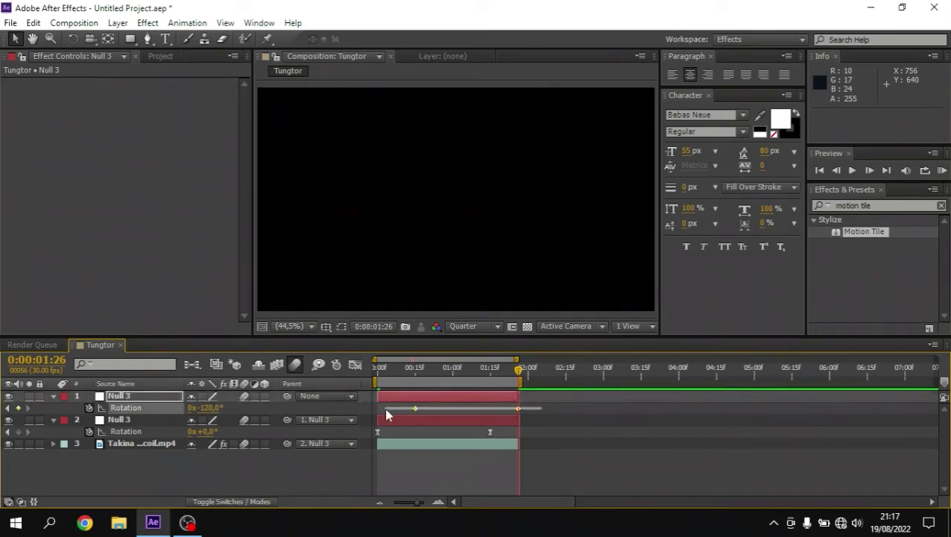
click(355, 365)
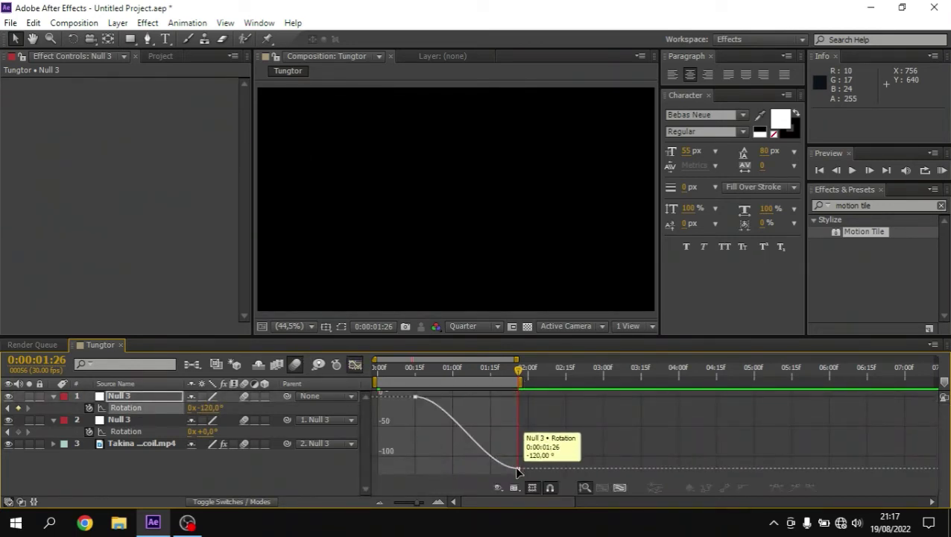
click(518, 471)
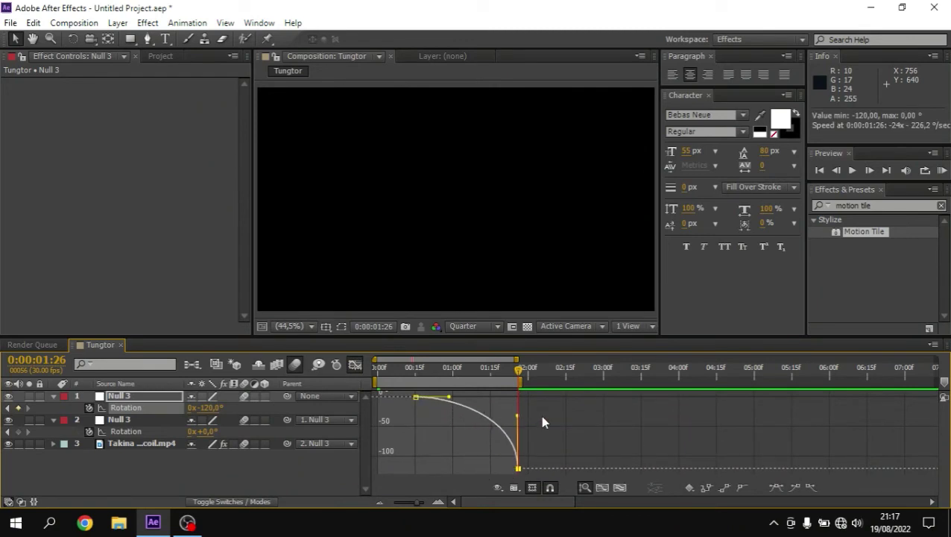
drag(485, 471, 541, 411)
drag(447, 396, 504, 398)
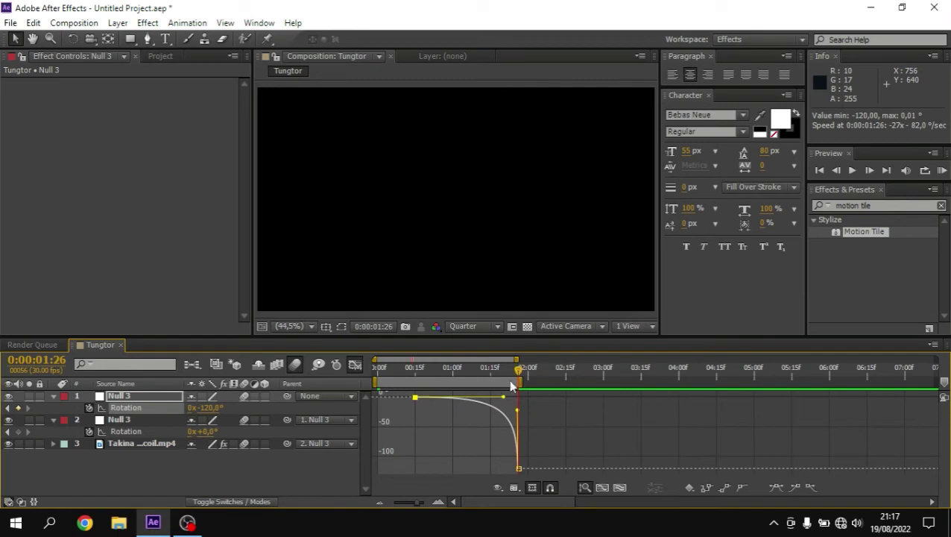
click(355, 365)
drag(430, 366, 446, 366)
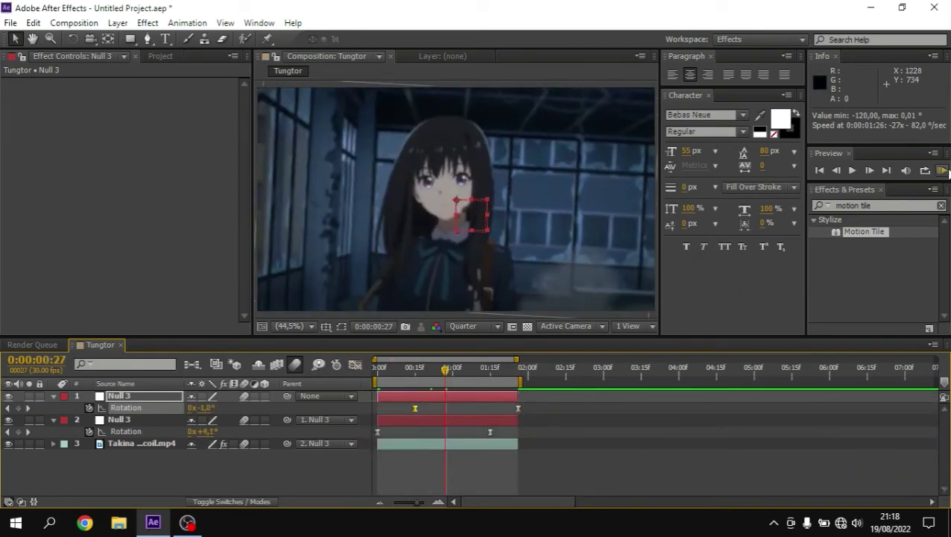
Move the top null's Rotation keyframe to 0:00:00:11, nudge the second null's later, and preview the spin
click(942, 170)
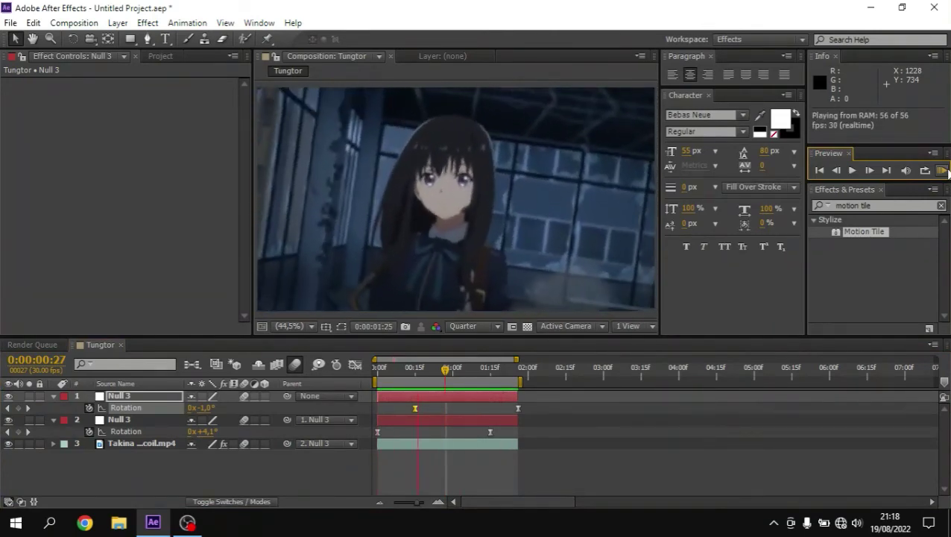
click(942, 170)
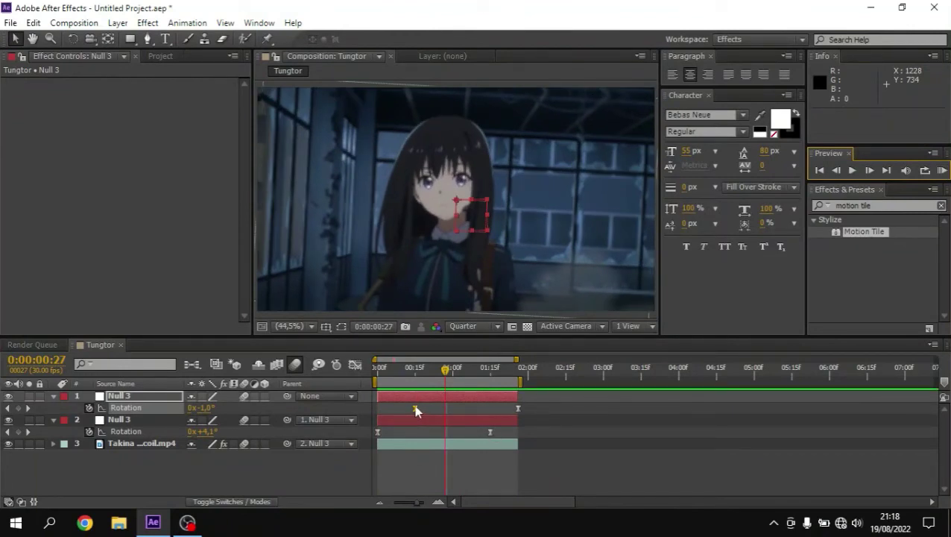
drag(415, 410, 406, 411)
drag(490, 430, 492, 430)
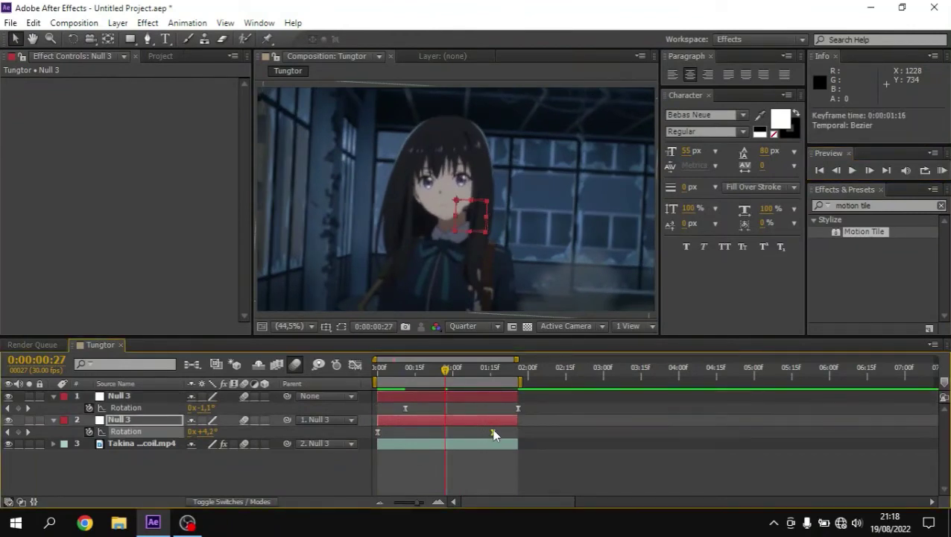
click(562, 434)
click(942, 170)
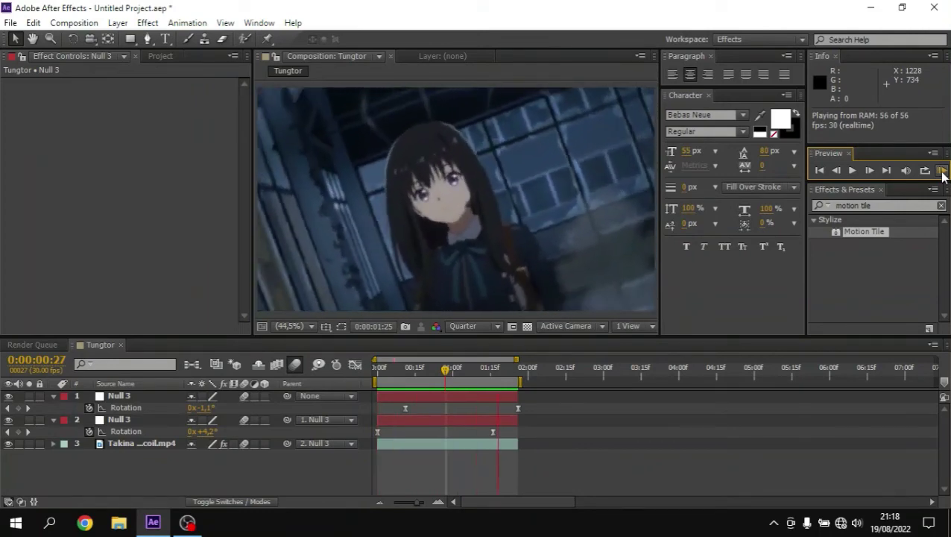
click(942, 172)
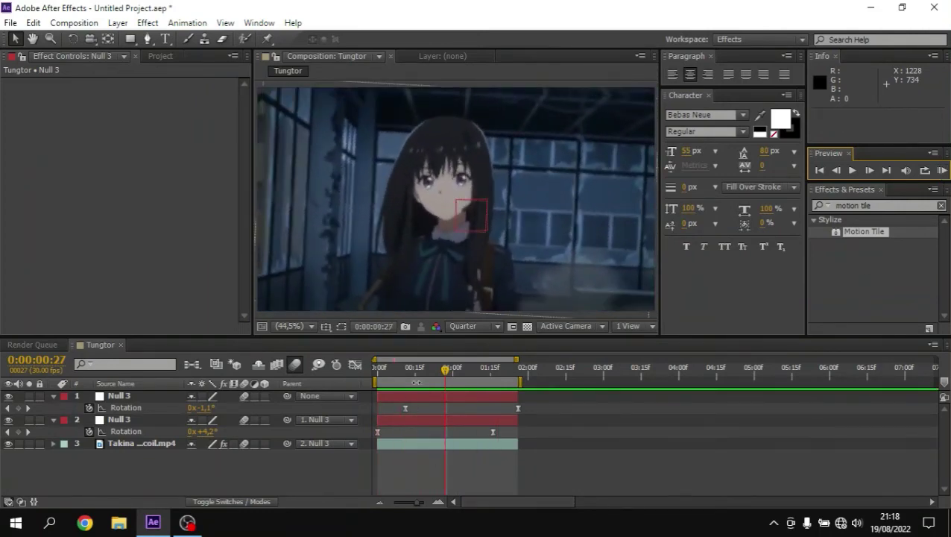
Keyframe the second null's Scale from 800% at 0:00 to 100% at about 1:16
drag(427, 377, 378, 371)
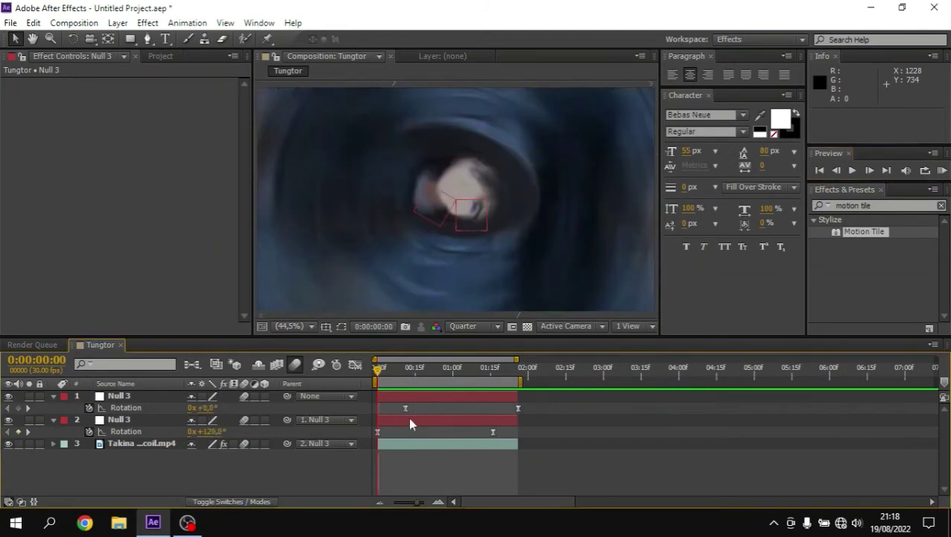
click(410, 422)
key(s)
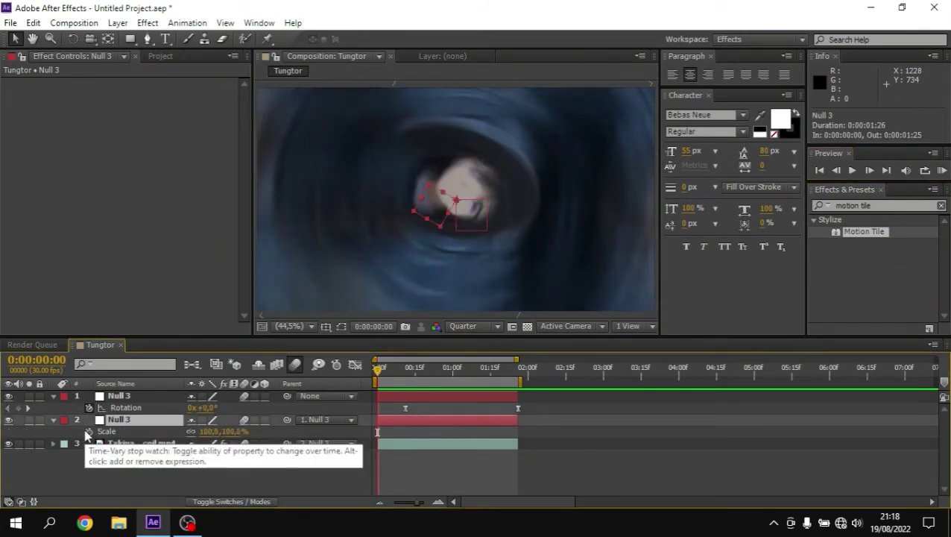
click(88, 432)
key(s)
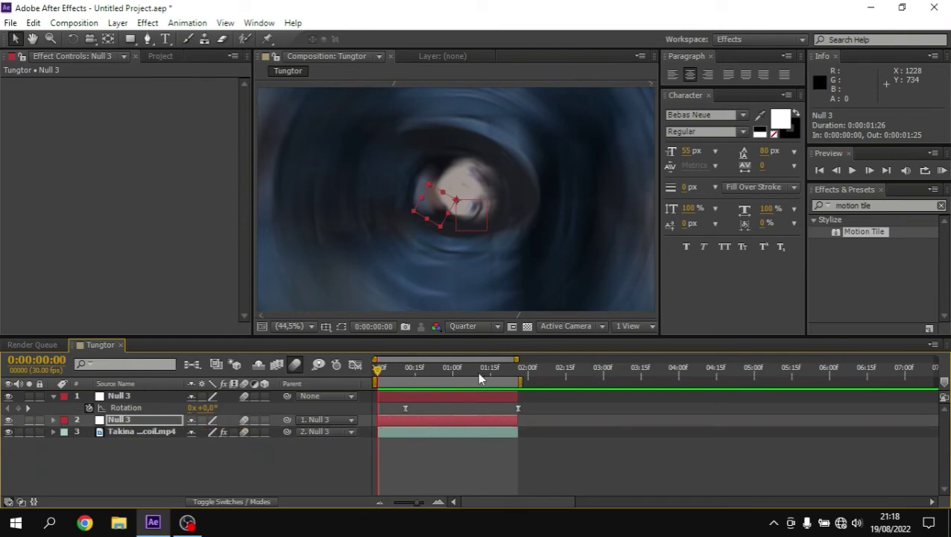
key(u)
drag(480, 373, 492, 373)
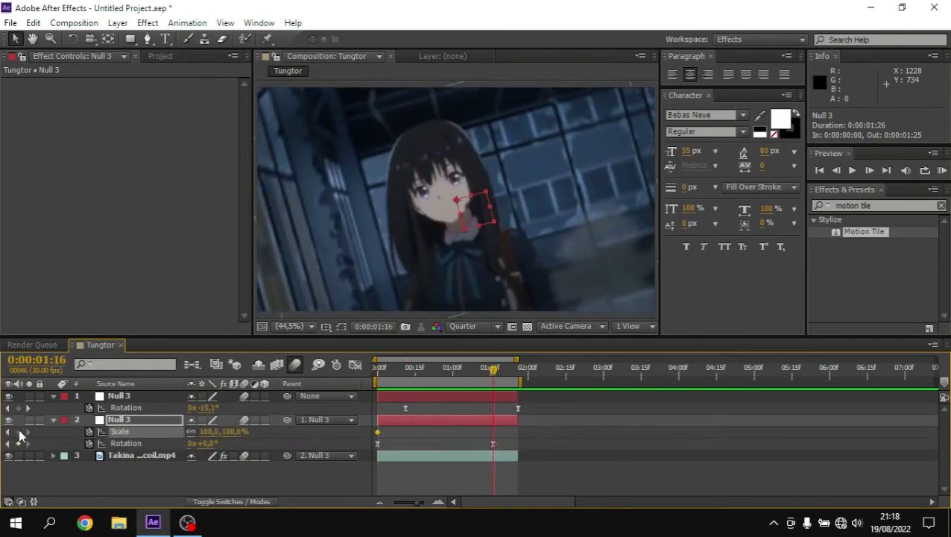
drag(399, 373, 378, 373)
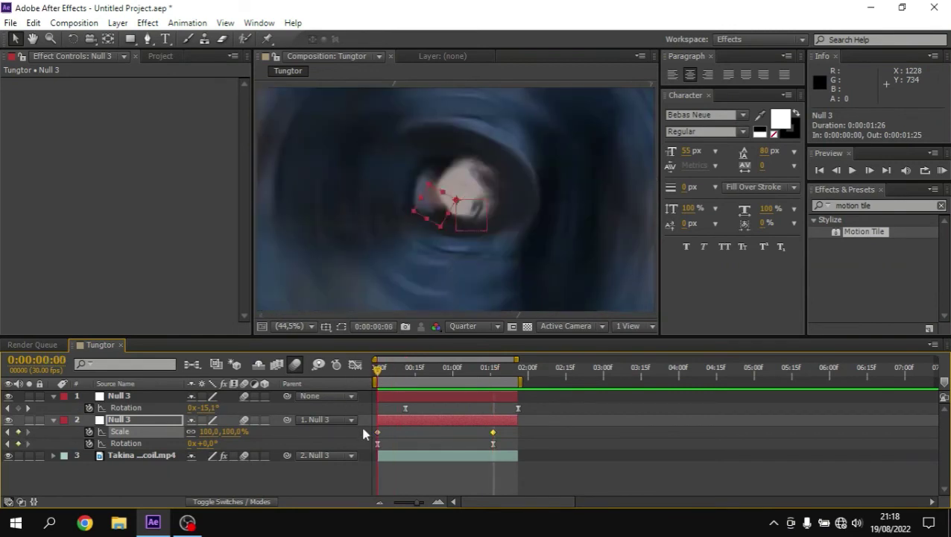
click(377, 432)
click(233, 431)
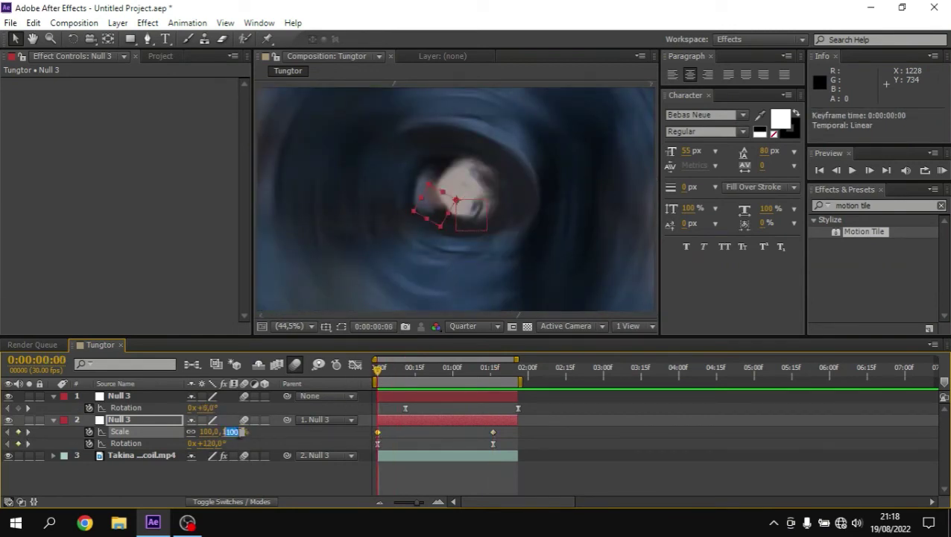
text(7)
key(Return)
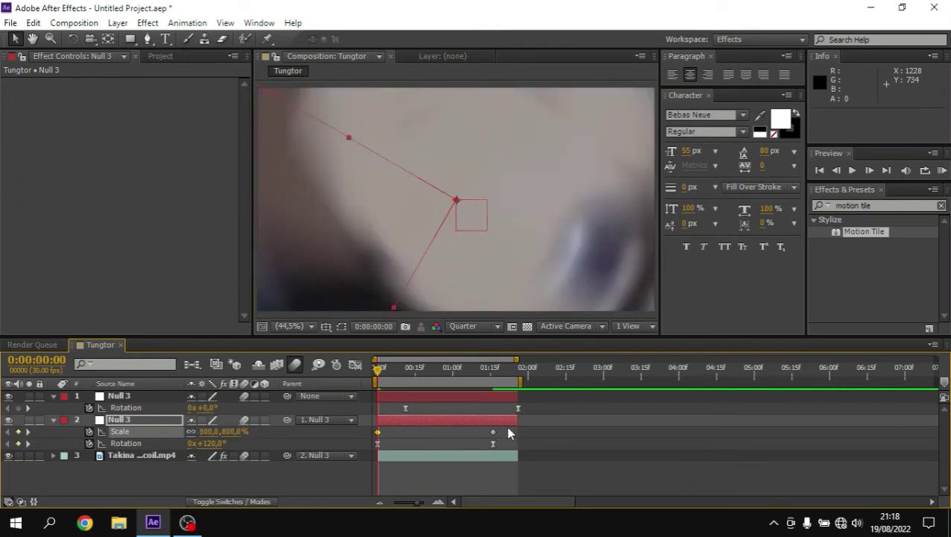
Apply Easy Ease to both Scale keyframes and curve them for a steep initial drop
drag(510, 424, 356, 439)
key(F9)
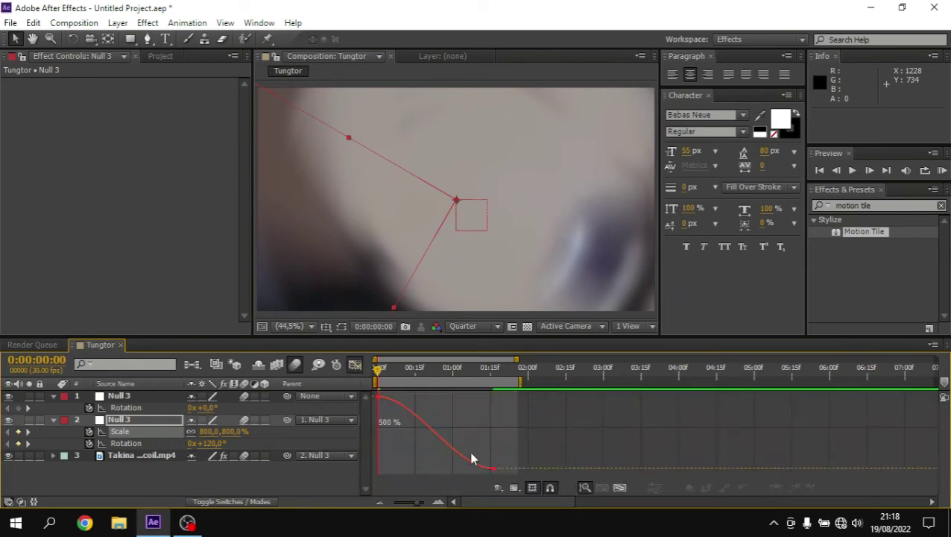
drag(454, 469, 393, 469)
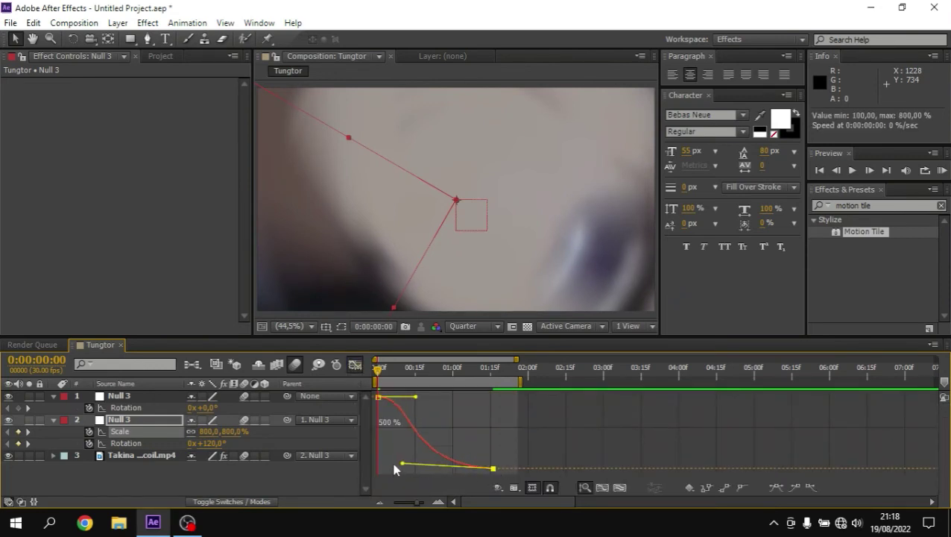
drag(415, 396, 376, 451)
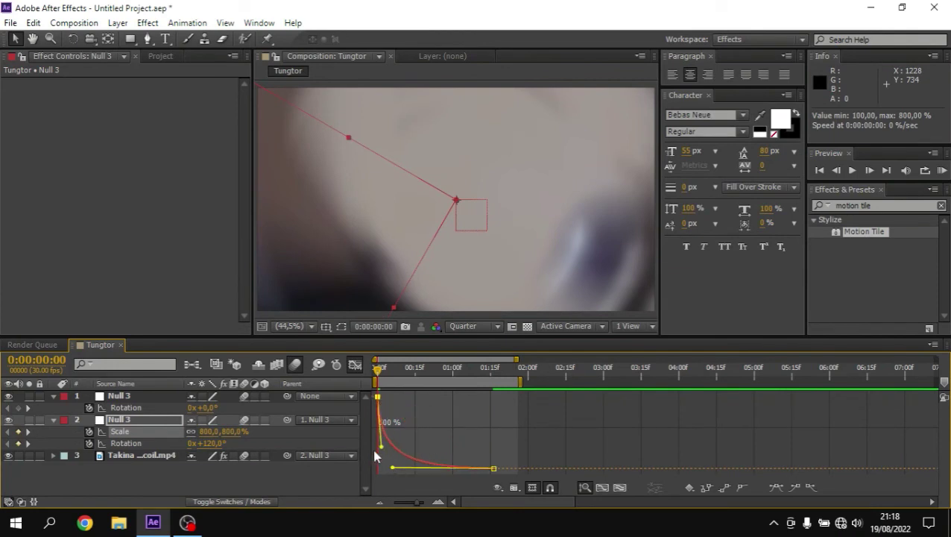
click(353, 366)
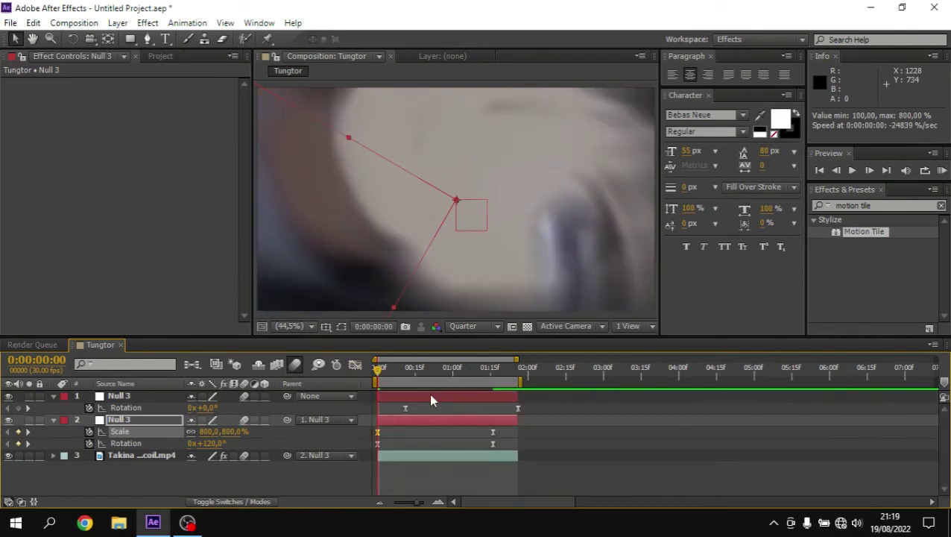
click(432, 396)
click(405, 367)
key(s)
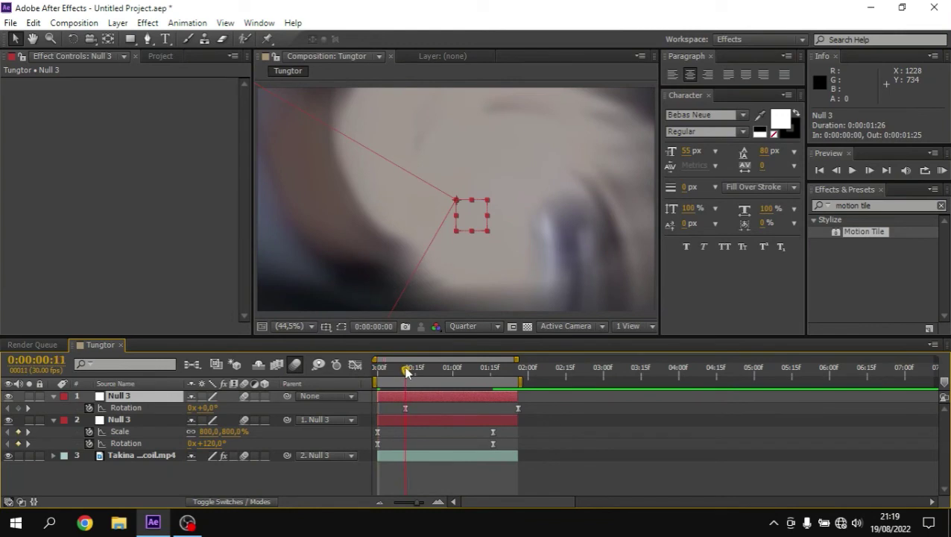
click(102, 409)
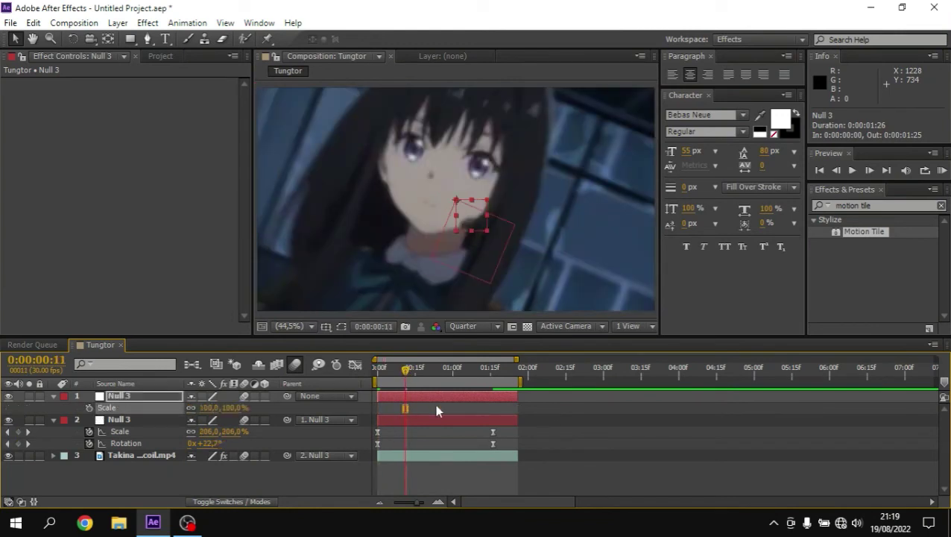
Keyframe the top null's Scale from 100% at 0:00:00:11 to 10% at 0:00:01:26
click(90, 408)
click(521, 372)
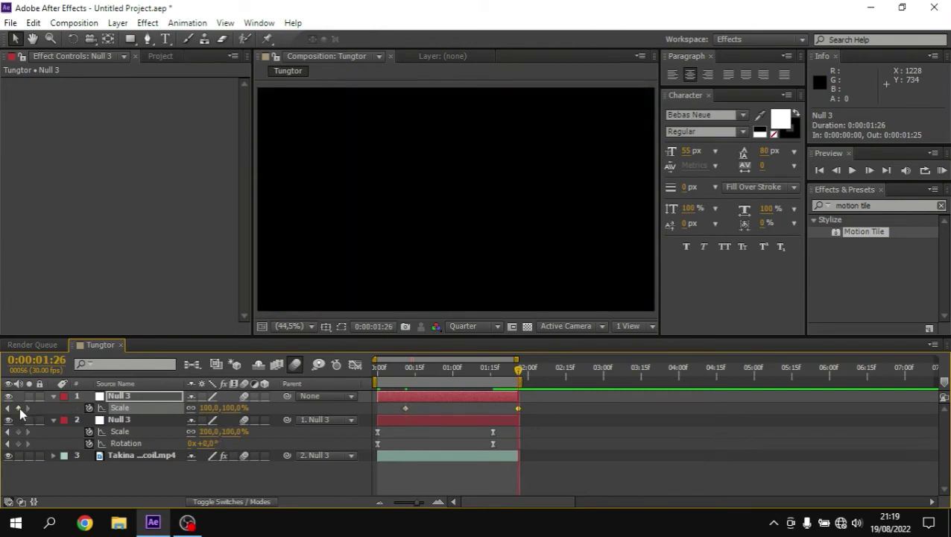
click(208, 407)
text(10)
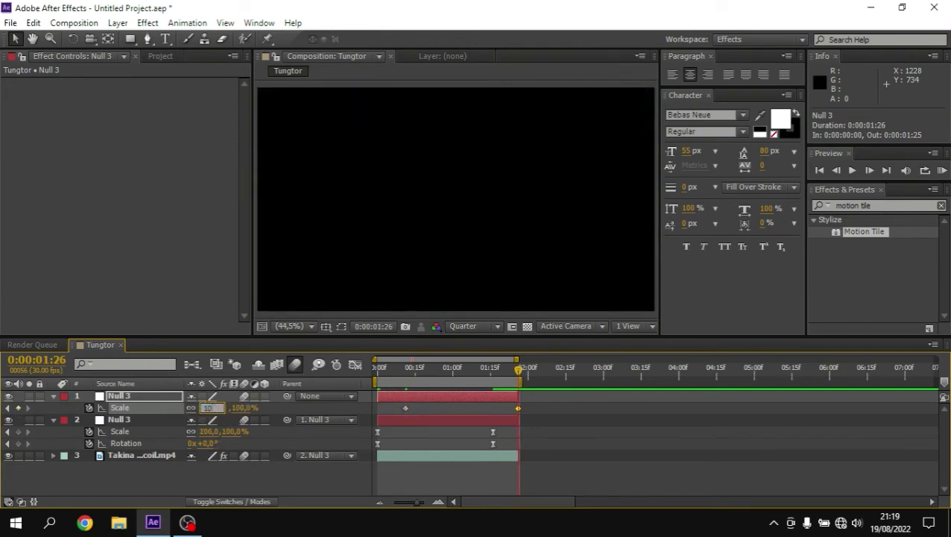
key(Return)
Curve the top null's Scale to ease out of 100% and plunge steeply at the end
drag(549, 413, 385, 418)
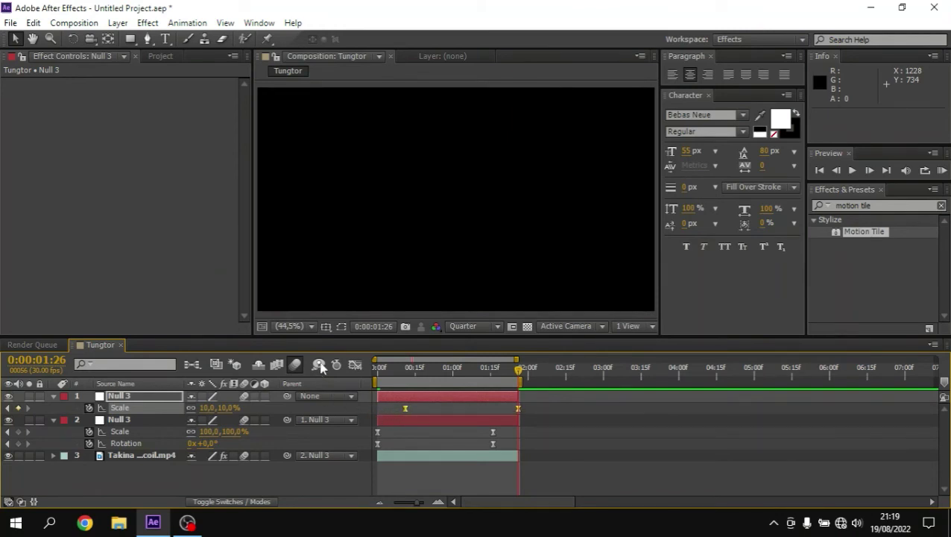
click(355, 364)
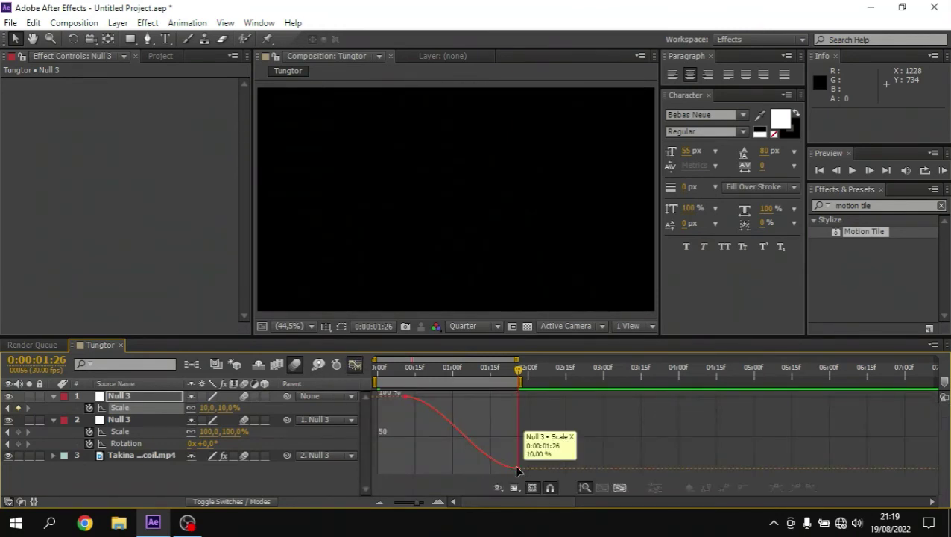
click(498, 470)
drag(481, 469, 544, 416)
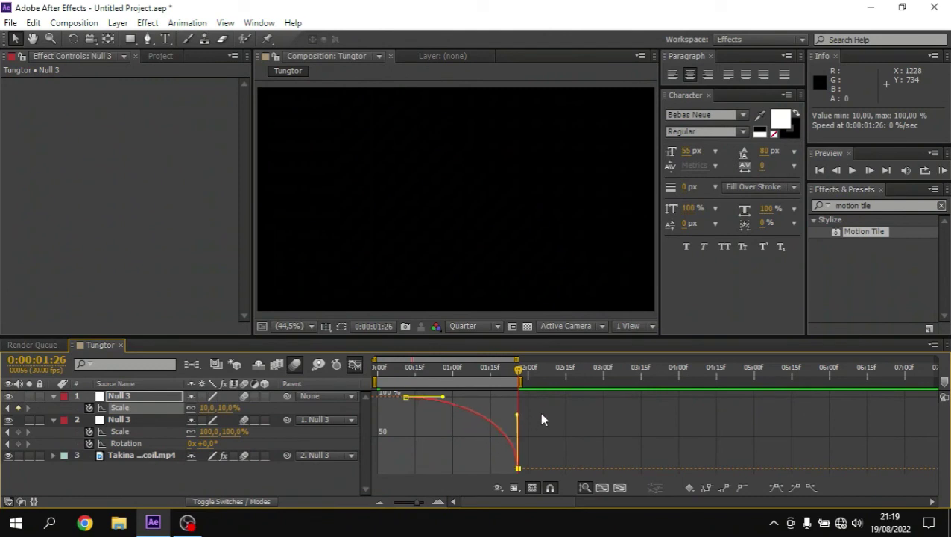
drag(460, 403, 510, 401)
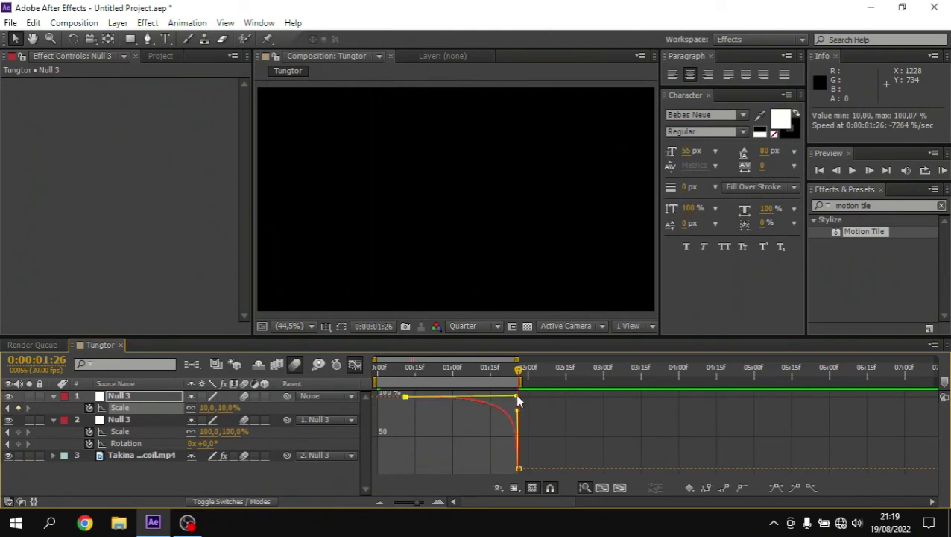
click(356, 364)
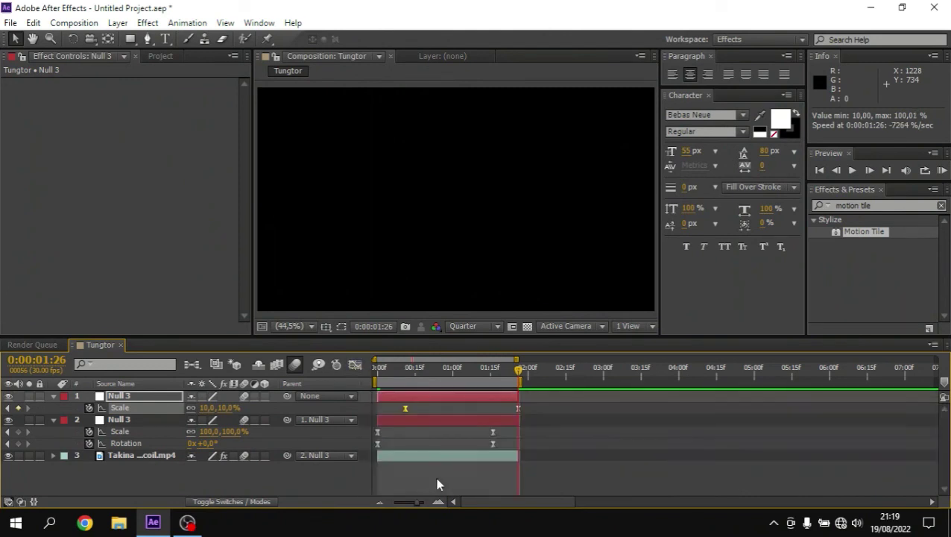
click(461, 394)
RAM-preview the finished spin-and-zoom transition, check frame 0:00:01:12, then switch to OBS Studio
key(u)
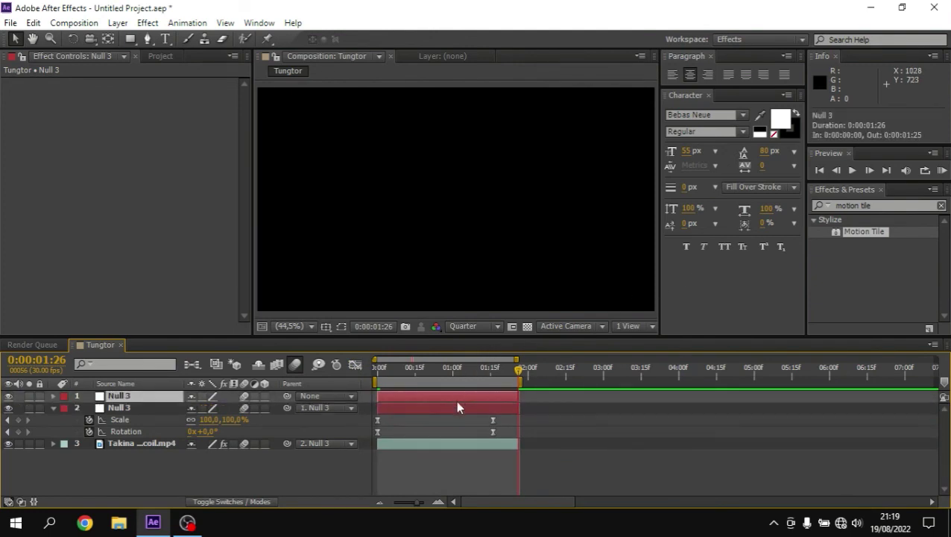
click(460, 405)
key(u)
click(942, 170)
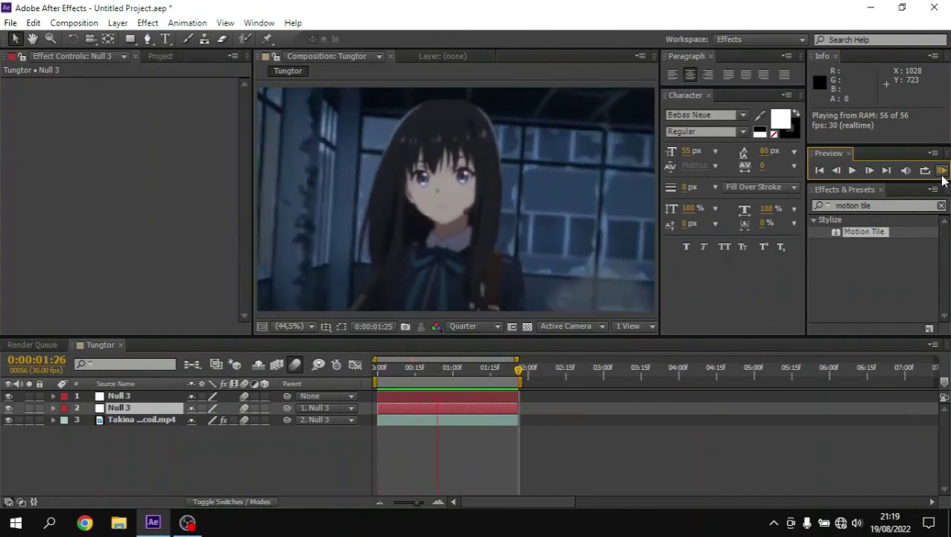
click(942, 171)
click(942, 171)
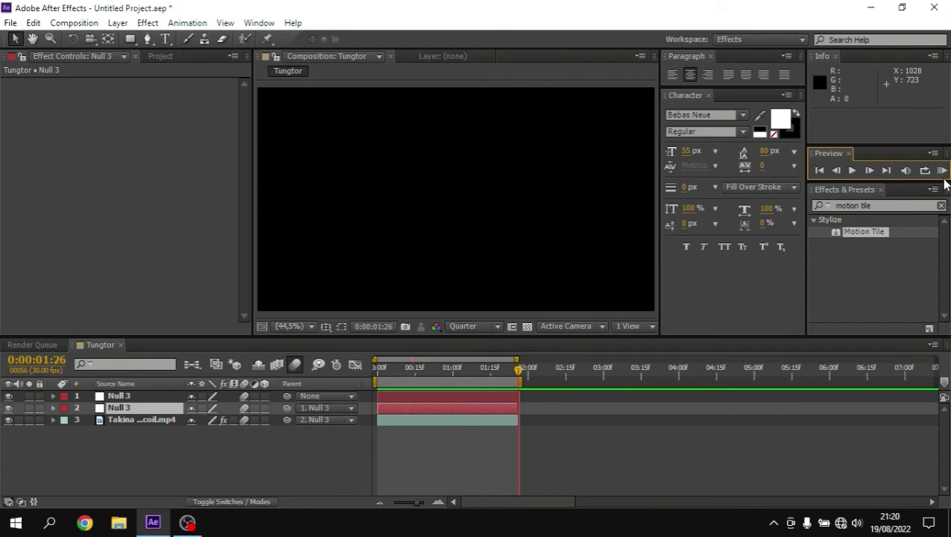
click(463, 475)
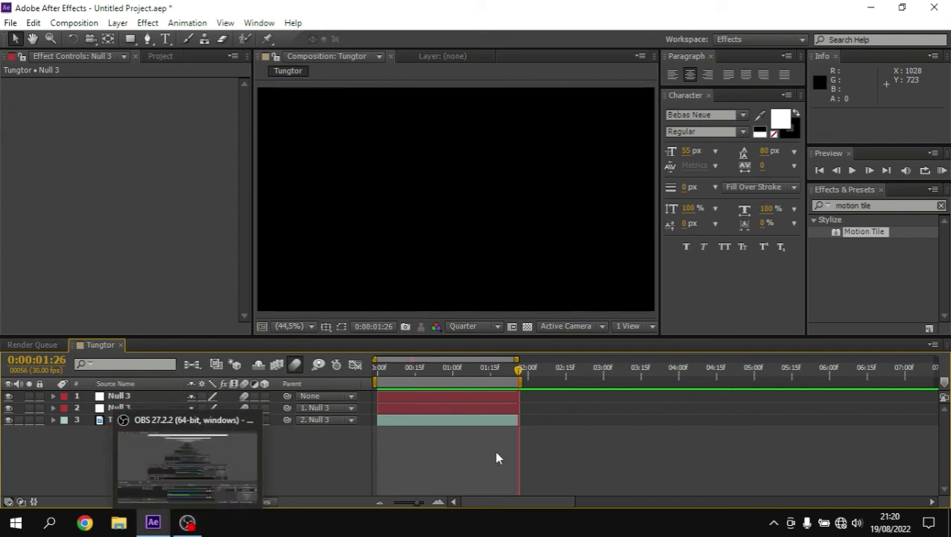
click(484, 367)
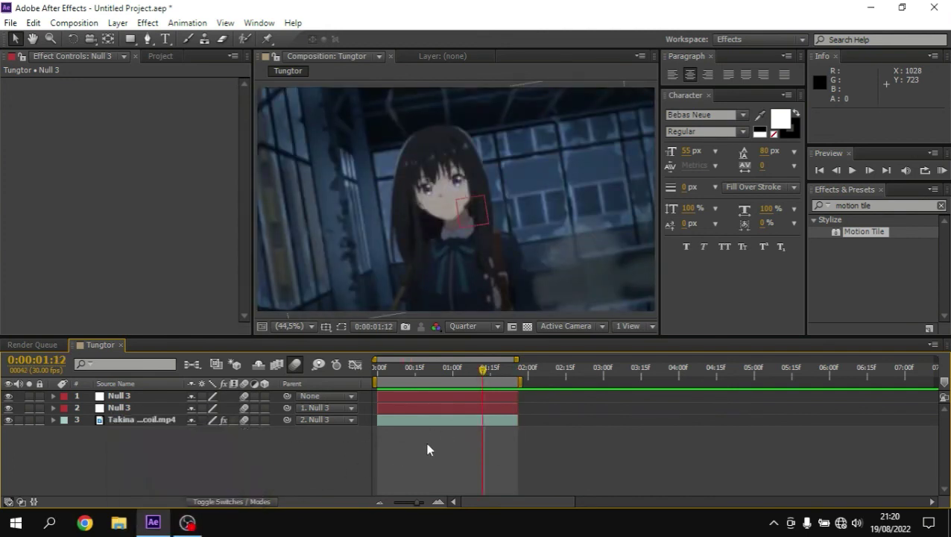
click(188, 523)
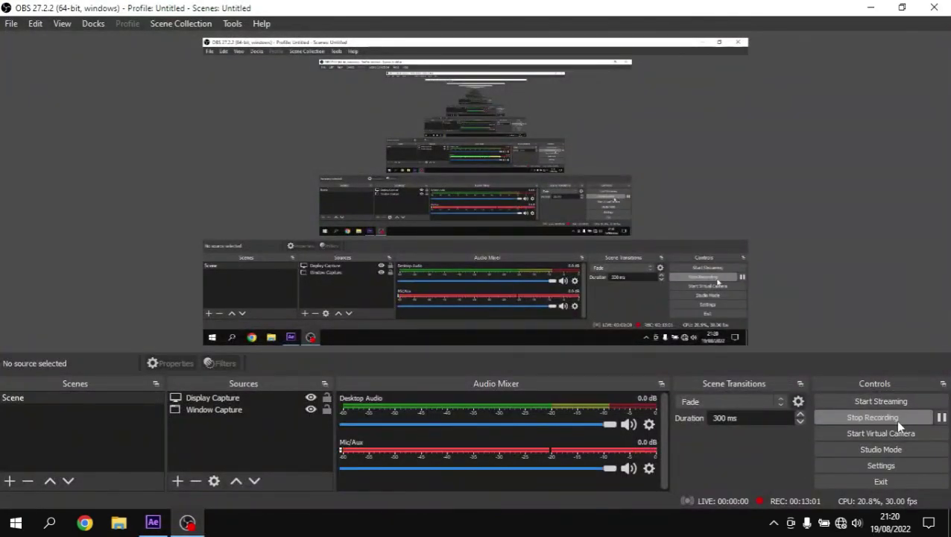